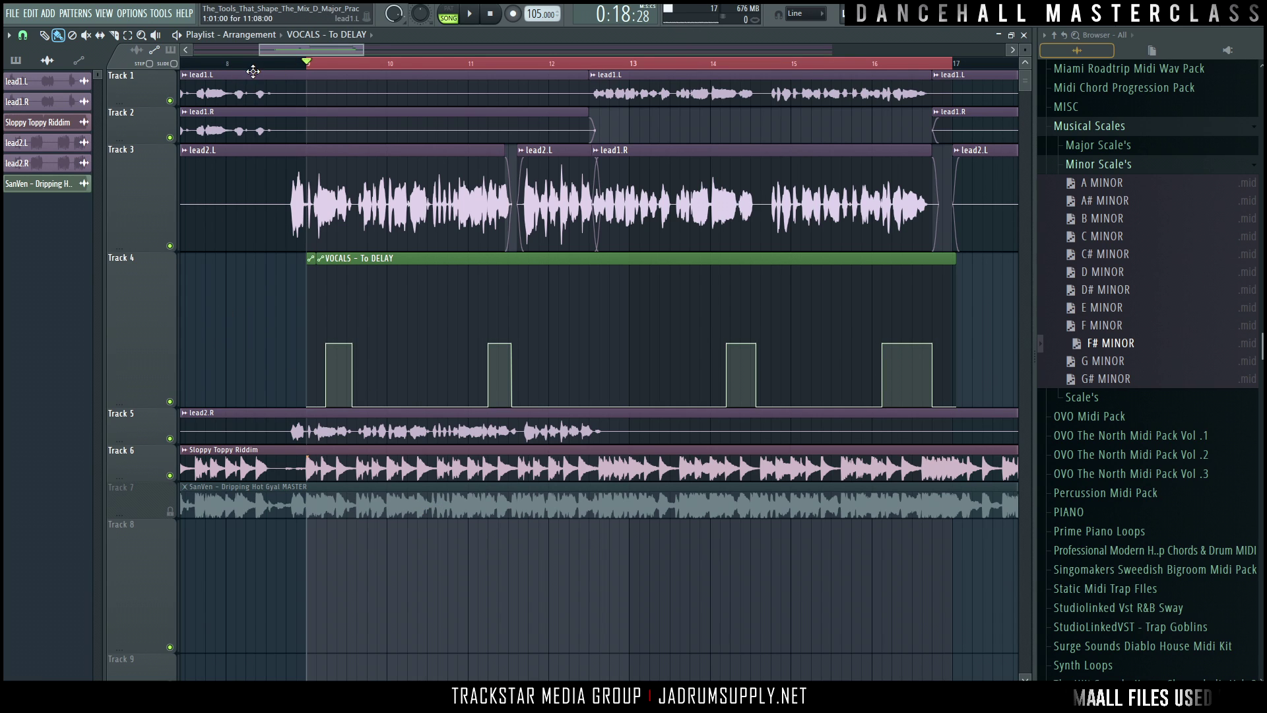
# Step: Play the arrangement from bar 8 to hear the automation-gated vocal delay, then stop
pyautogui.click(227, 64)
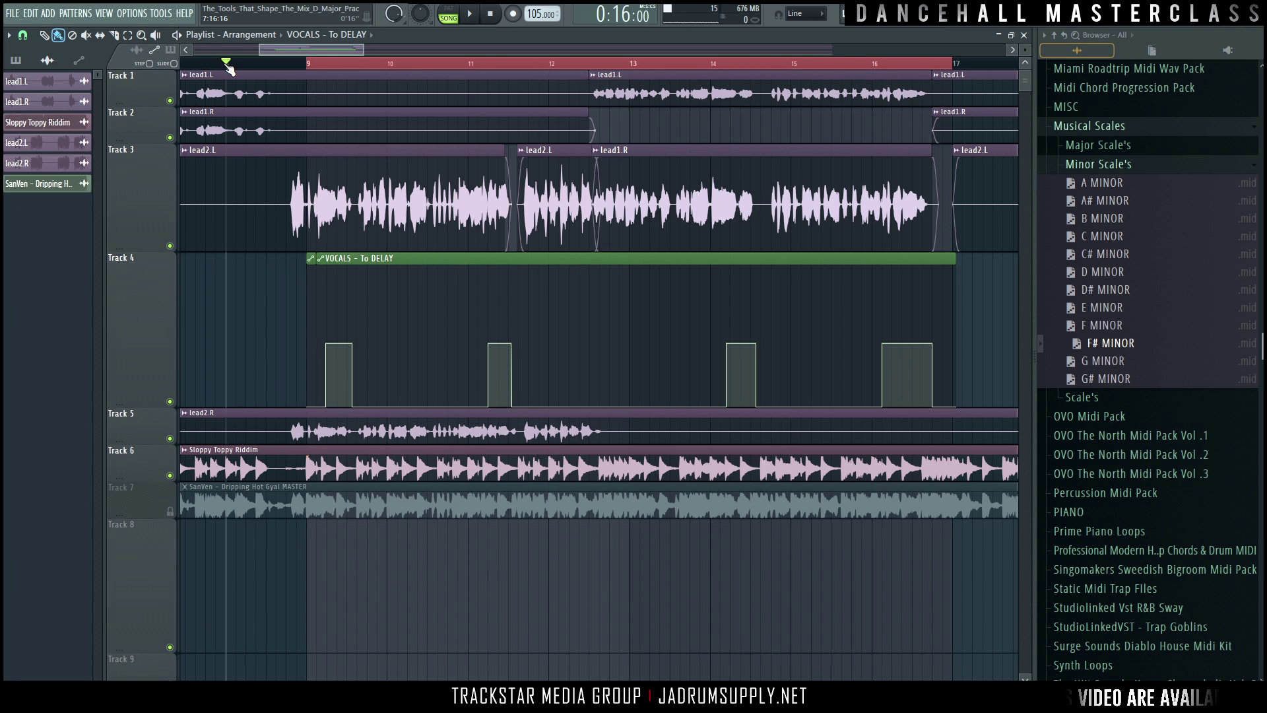
pyautogui.press('space')
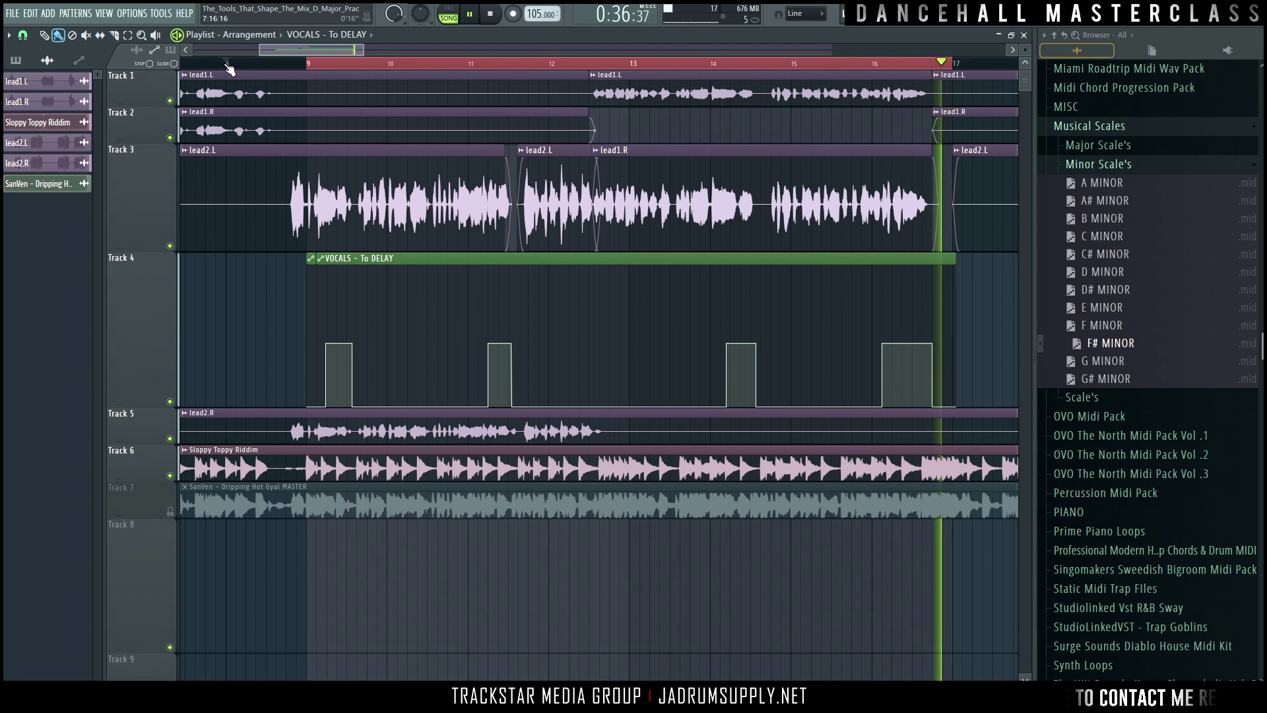
pyautogui.press('space')
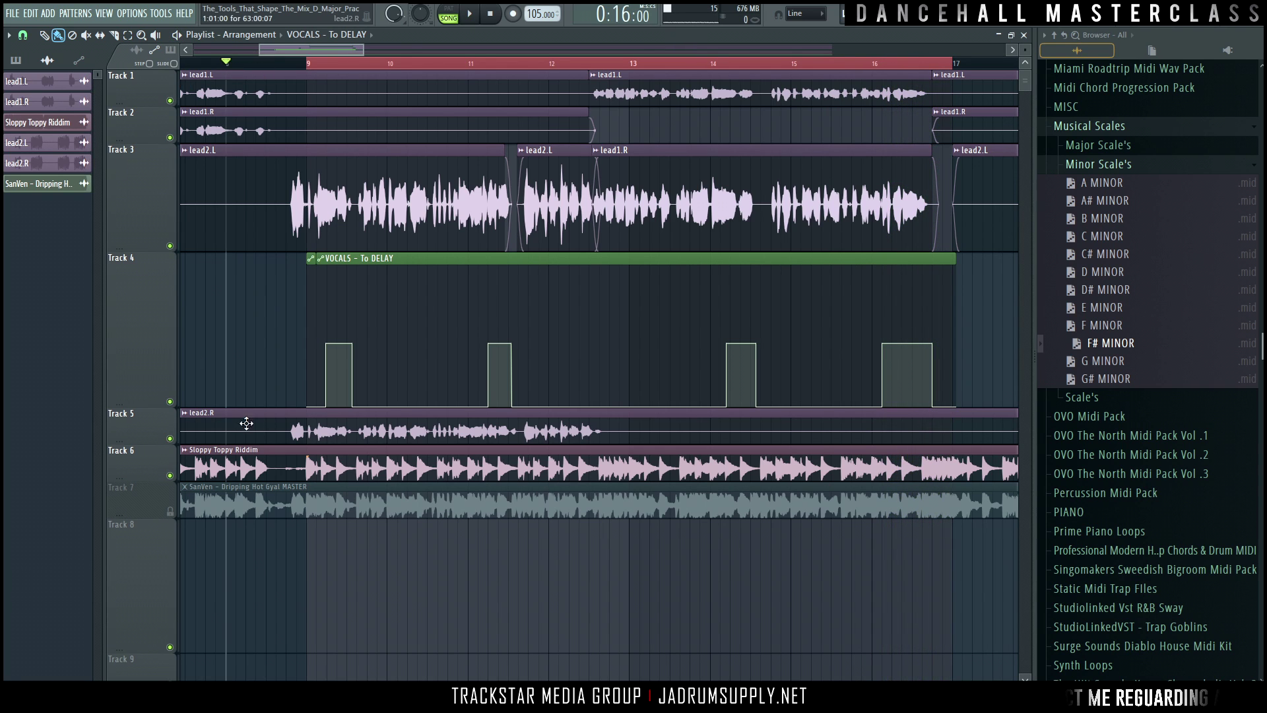
# Step: Open the mixer and select the riddim and VOCALS channels
pyautogui.press('F9')
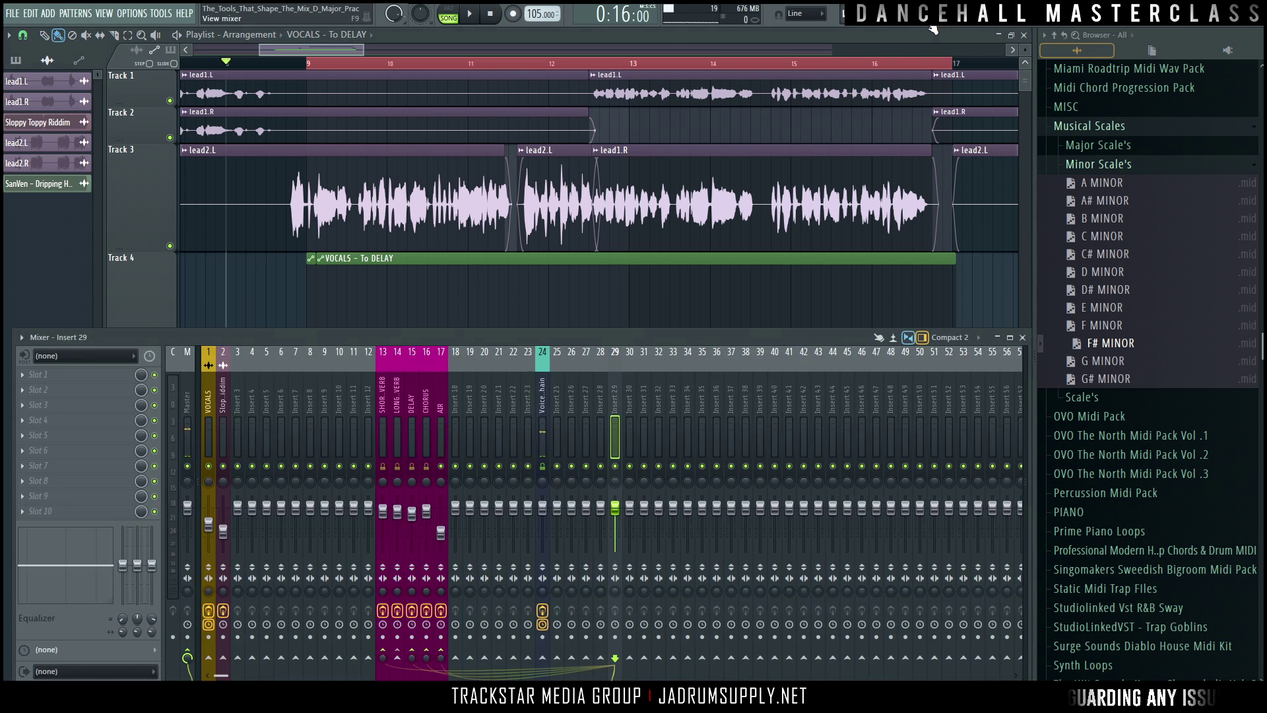
pyautogui.scroll(-3, 353, 236)
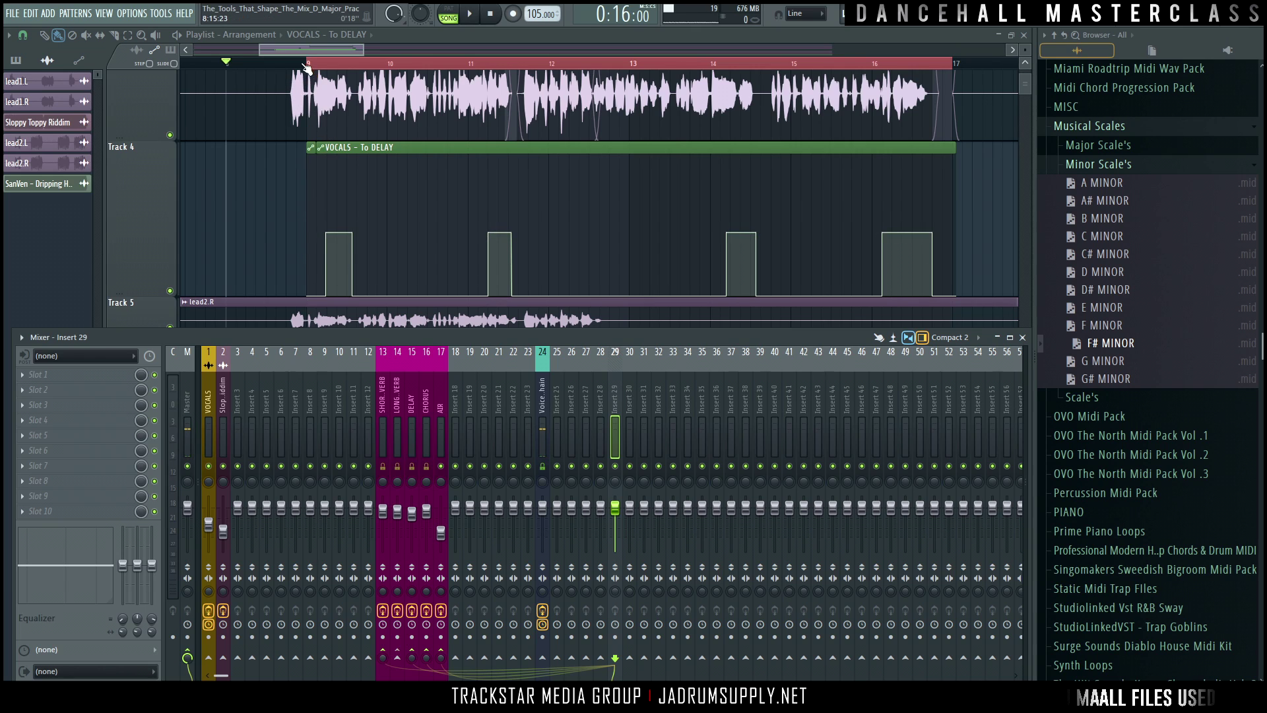
pyautogui.click(238, 409)
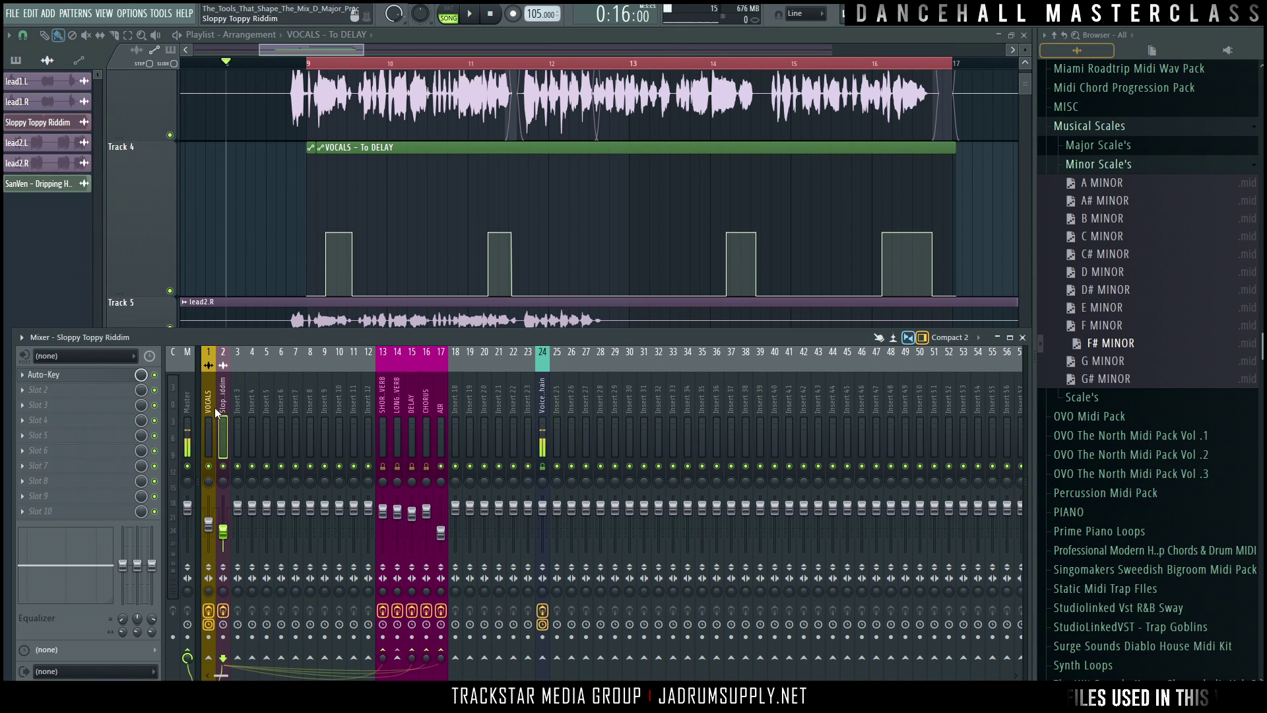
pyautogui.click(211, 407)
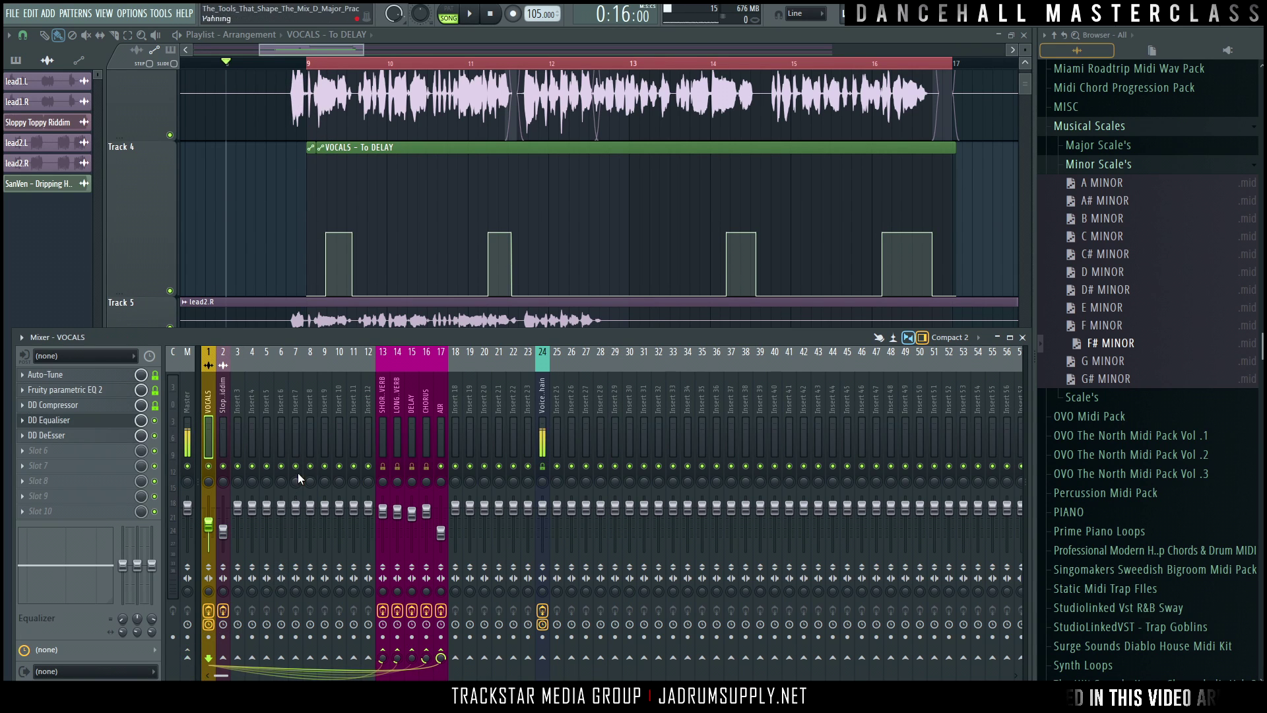
# Step: Play the vocal section with the mixer showing, then select the DELAY channel and empty Insert 20
pyautogui.press('space')
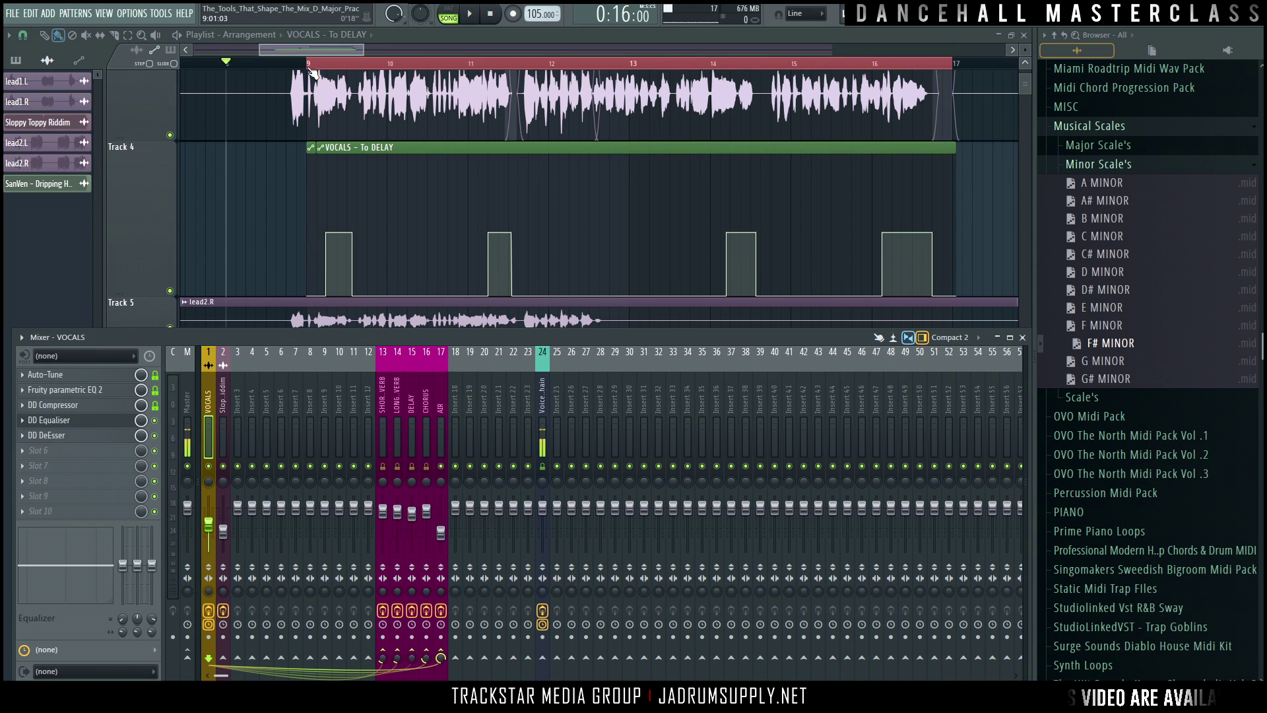
pyautogui.press('F9')
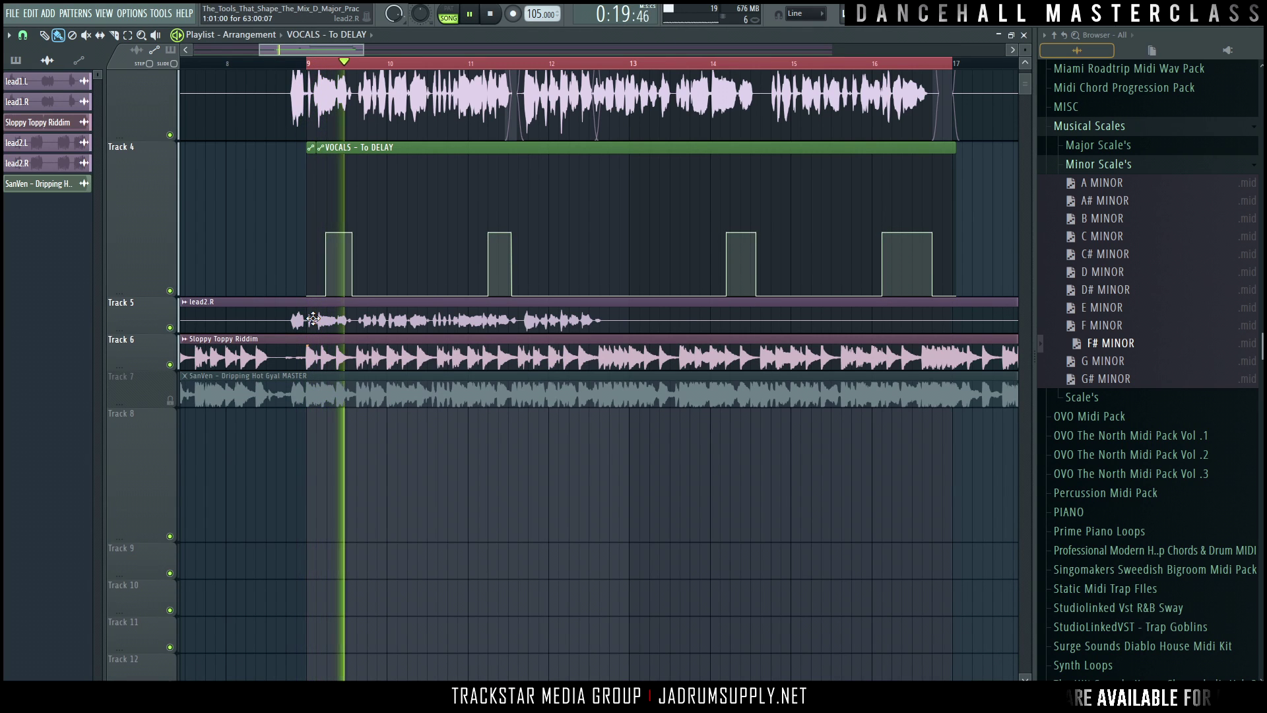
pyautogui.moveTo(652, 264)
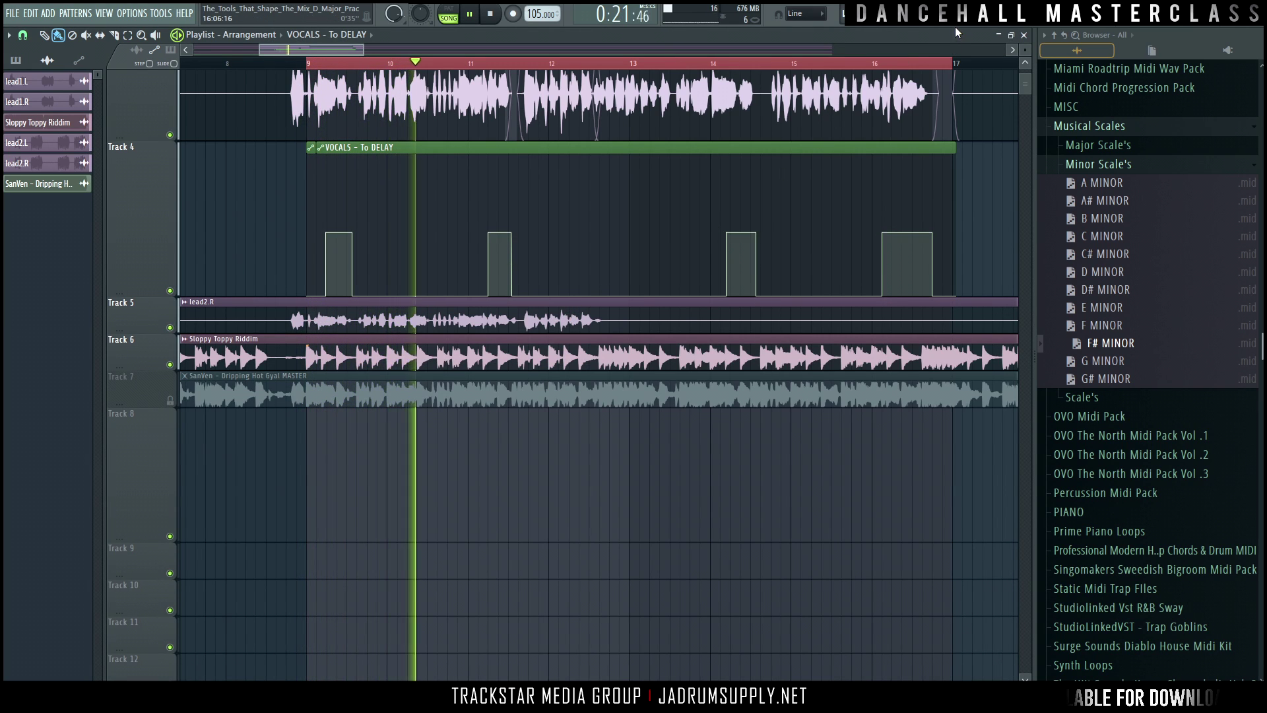
pyautogui.press('F9')
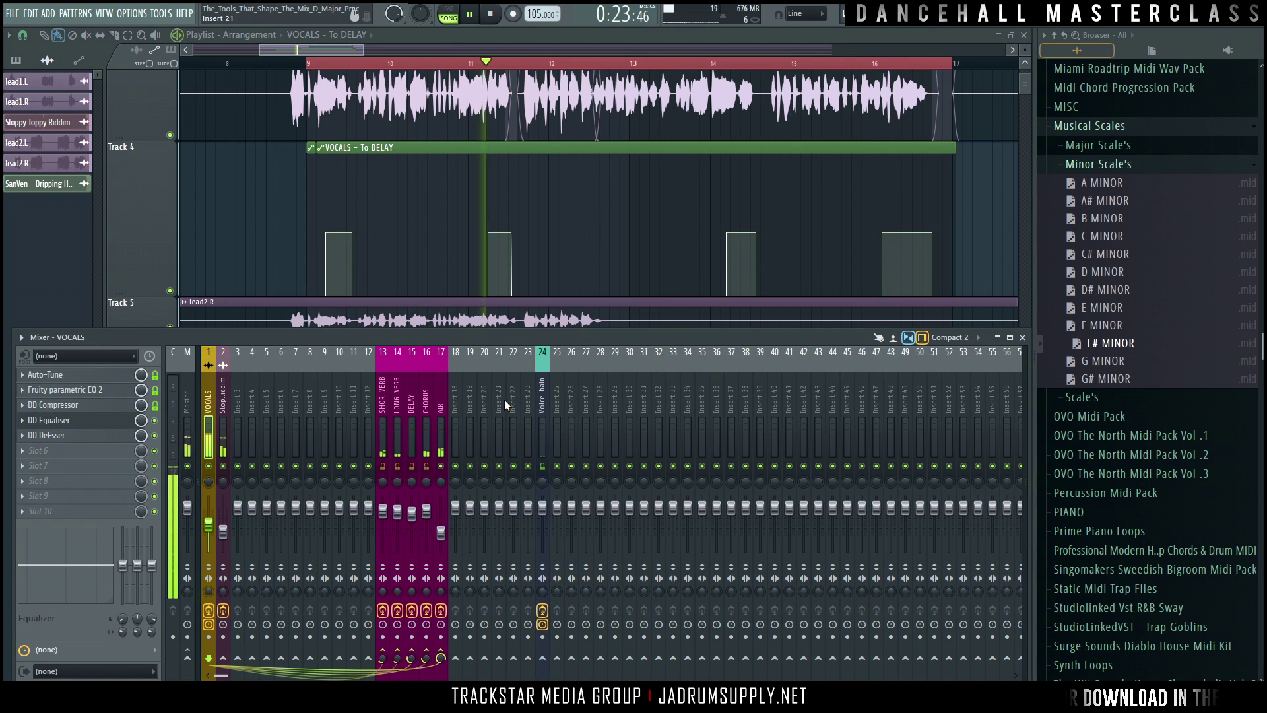
pyautogui.press('space')
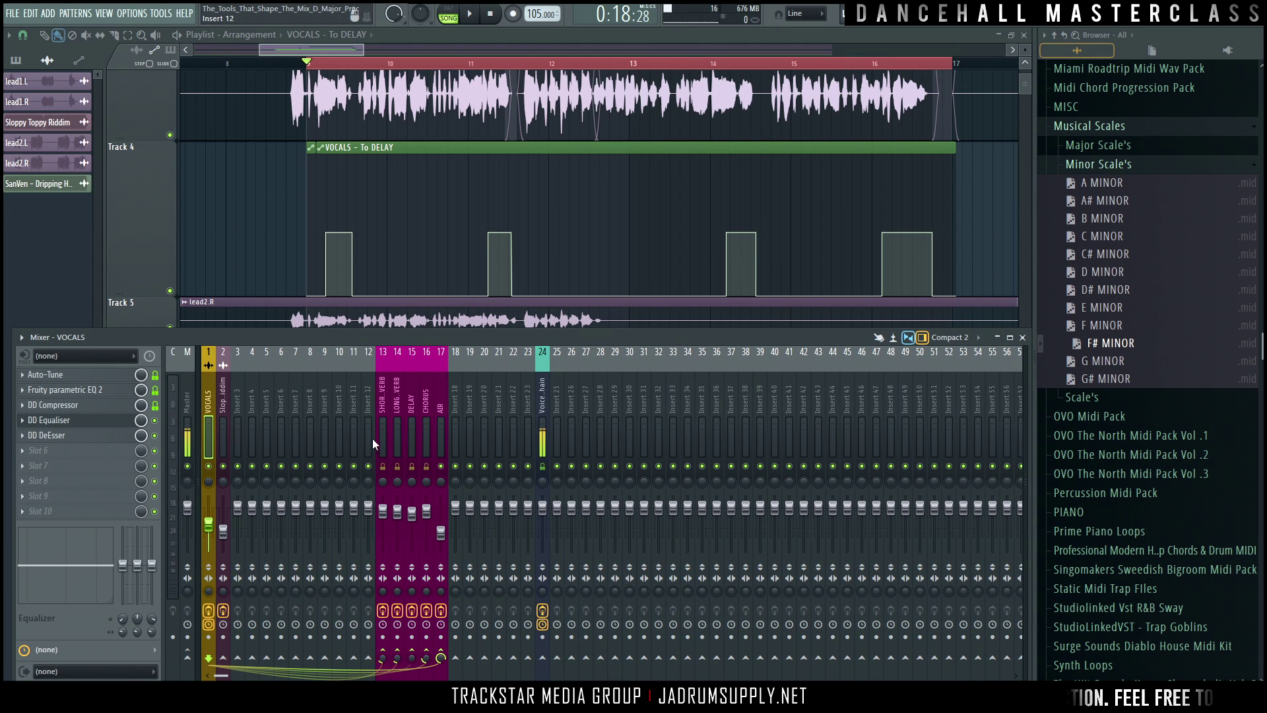
pyautogui.click(406, 430)
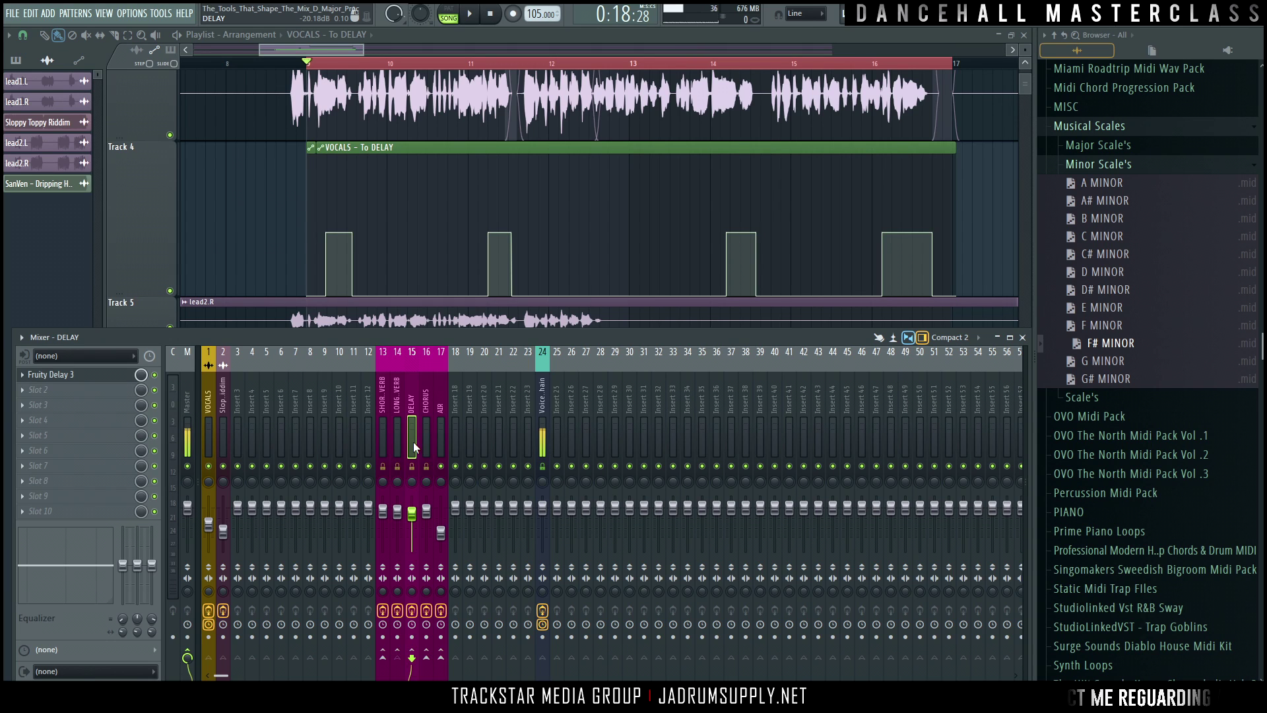
pyautogui.click(487, 426)
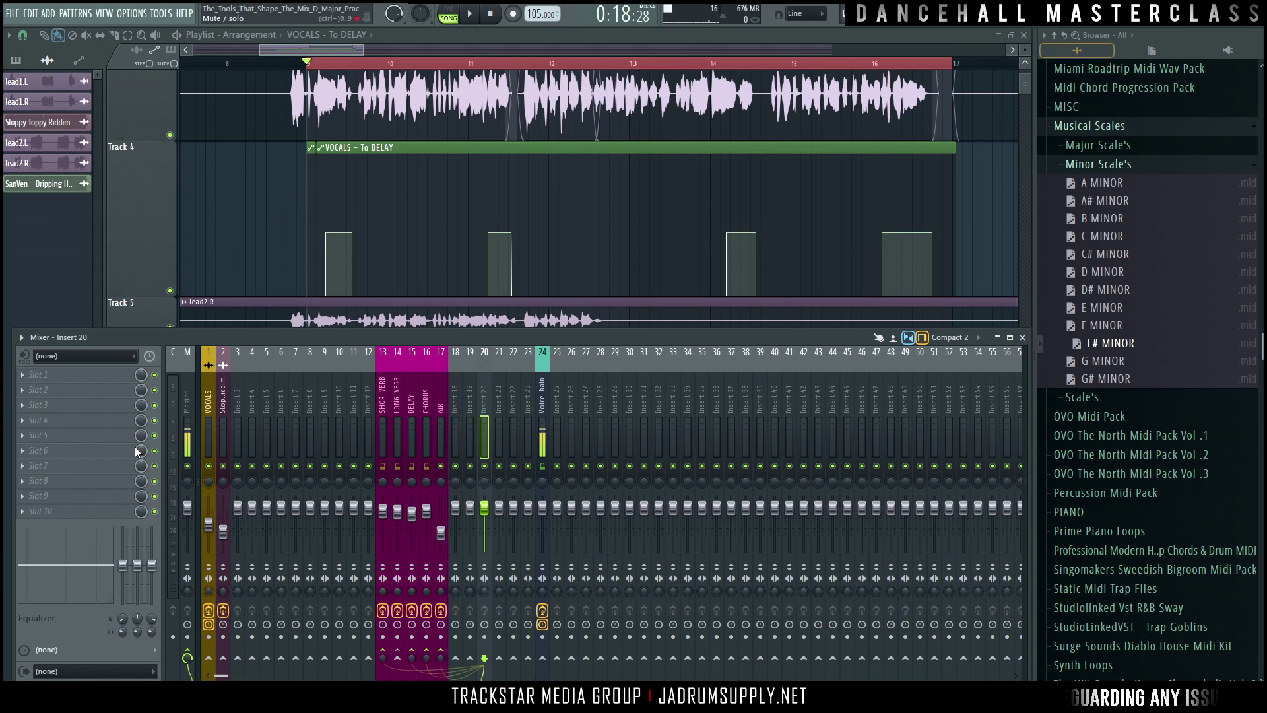
# Step: Load Dead Duck's DD DualFilter into Insert 20's slot 1 and set its HPF Cut to about 40 Hz
pyautogui.click(63, 374)
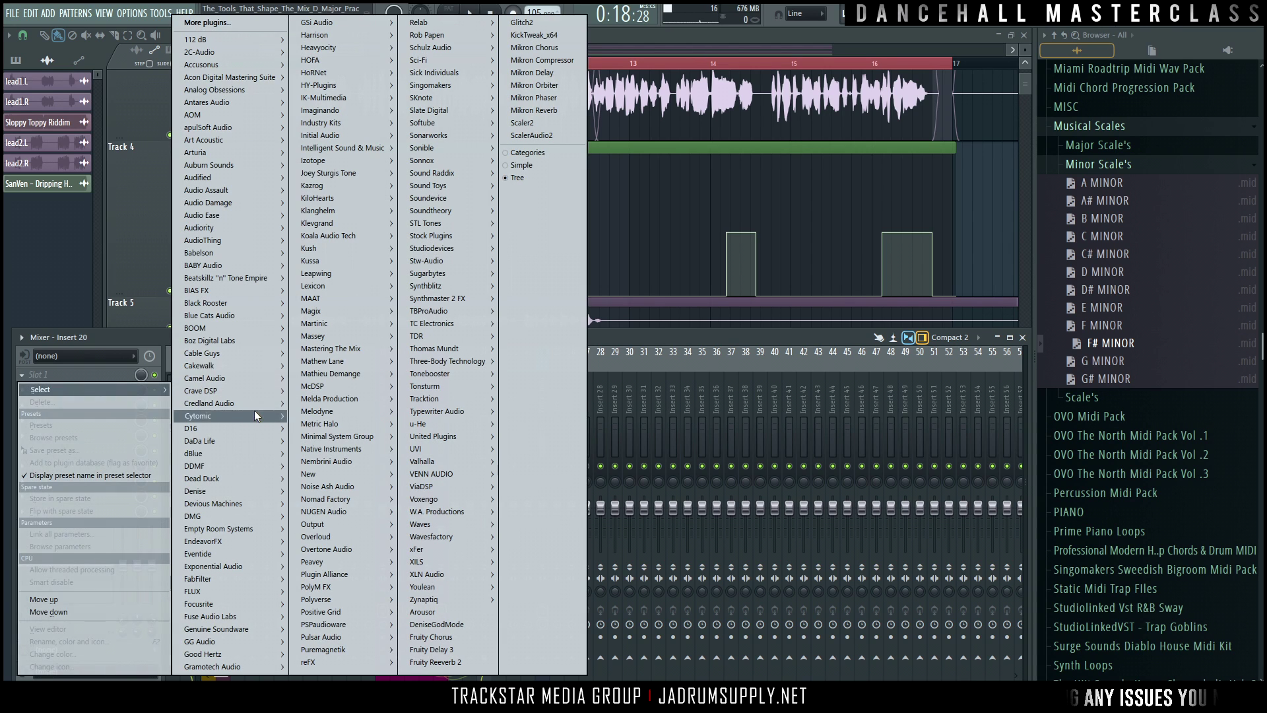
pyautogui.moveTo(264, 479)
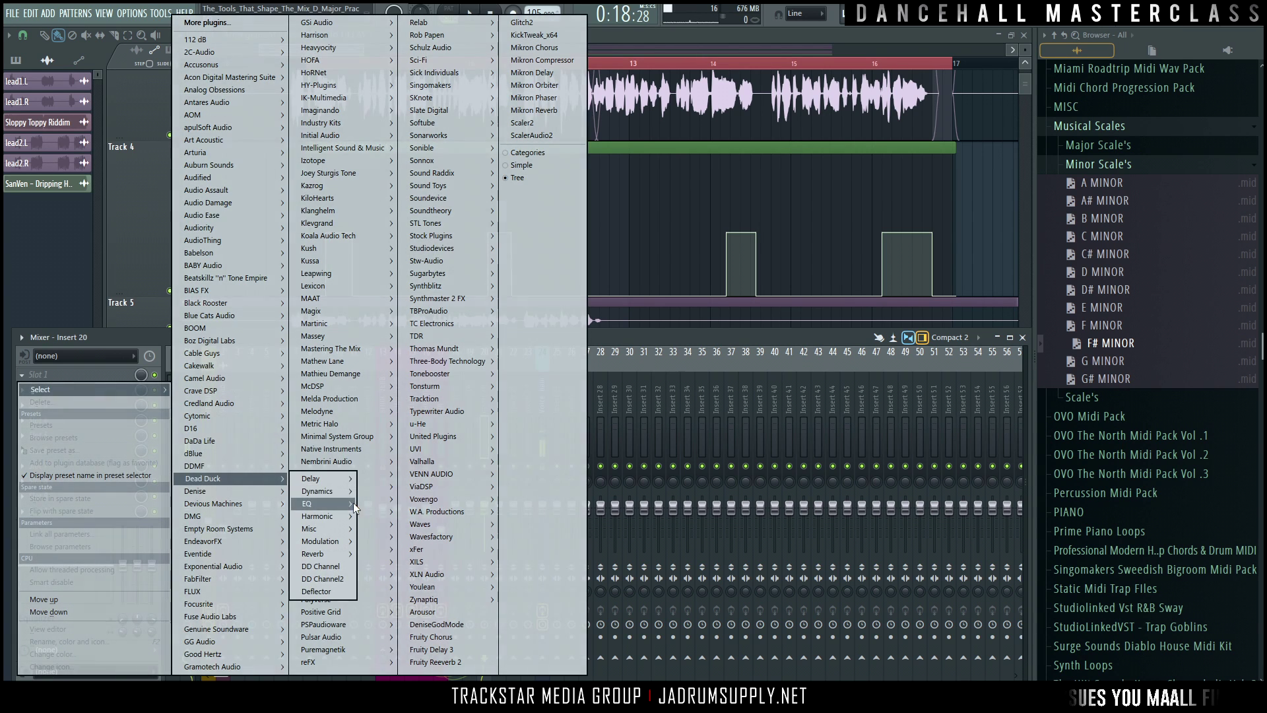
pyautogui.moveTo(342, 505)
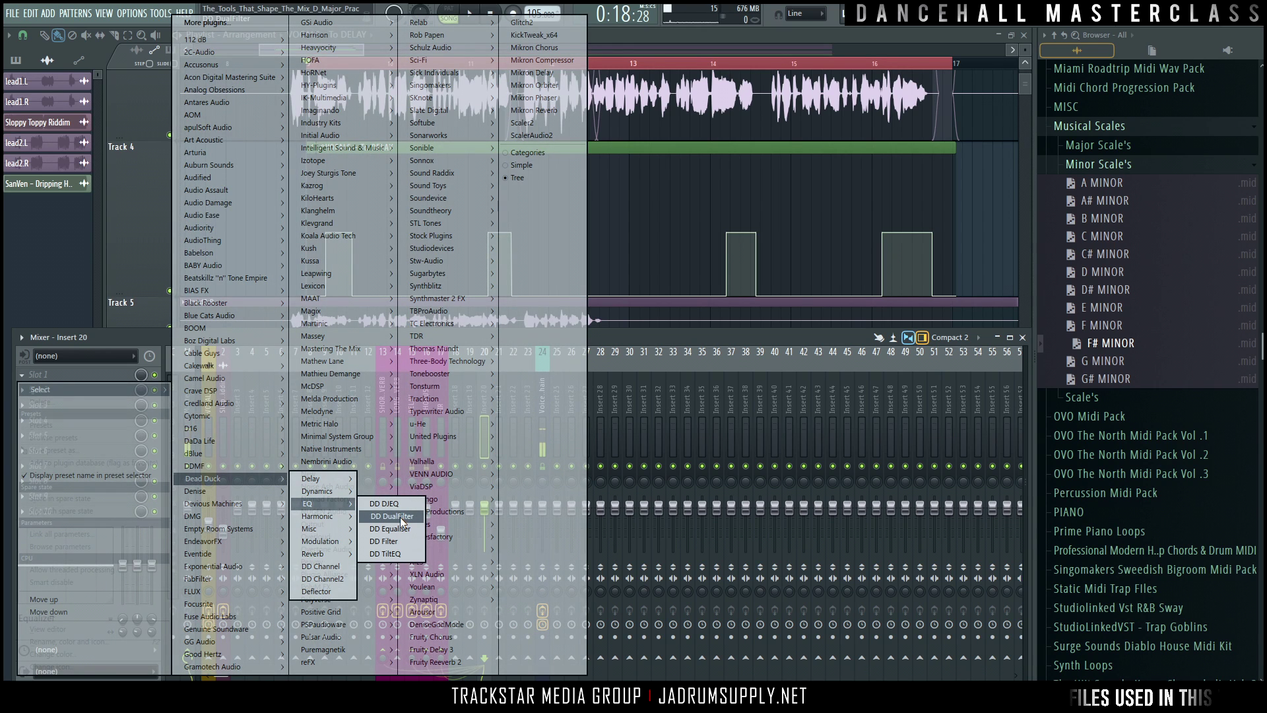
pyautogui.click(400, 515)
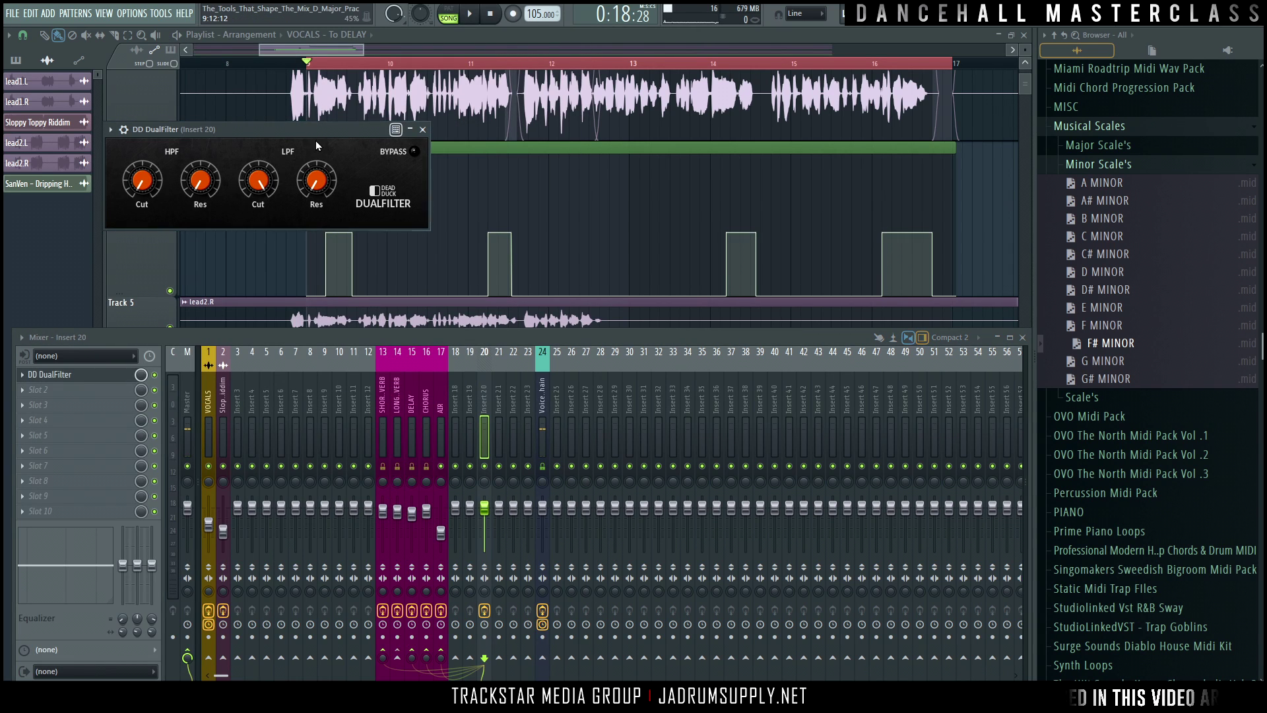
pyautogui.moveTo(322, 133); pyautogui.dragTo(664, 171)
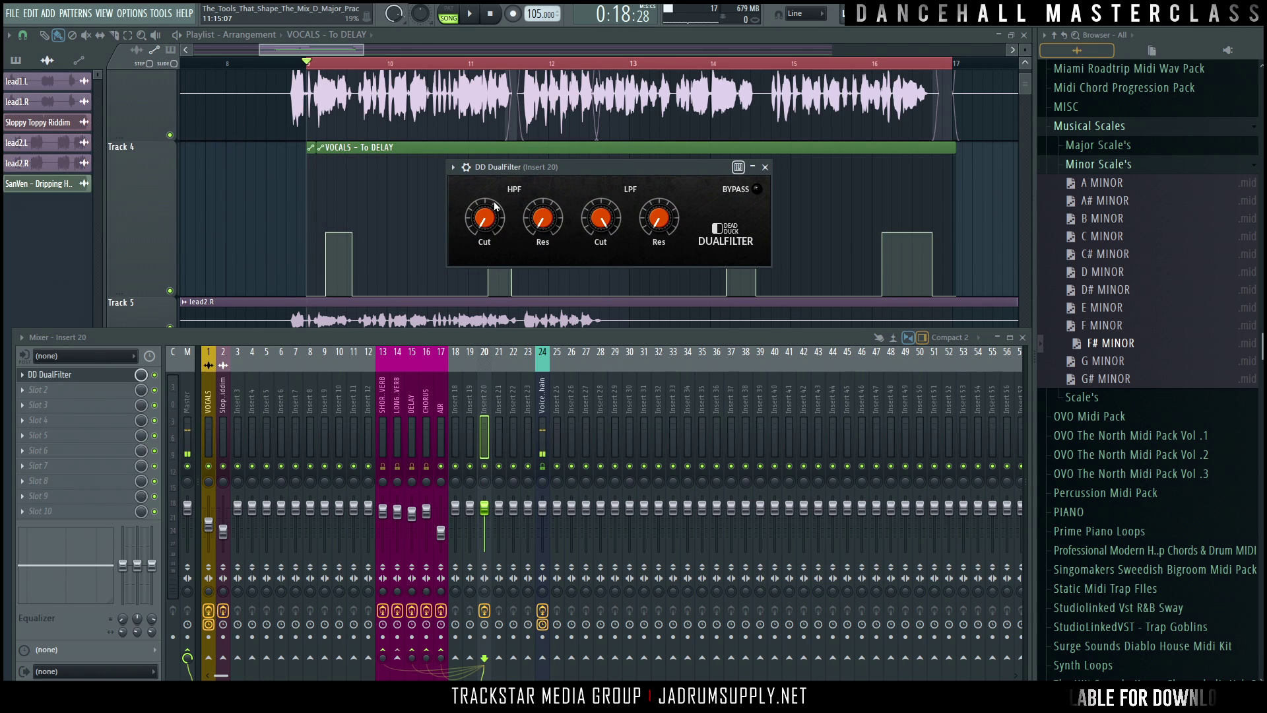
pyautogui.moveTo(496, 214); pyautogui.dragTo(481, 254)
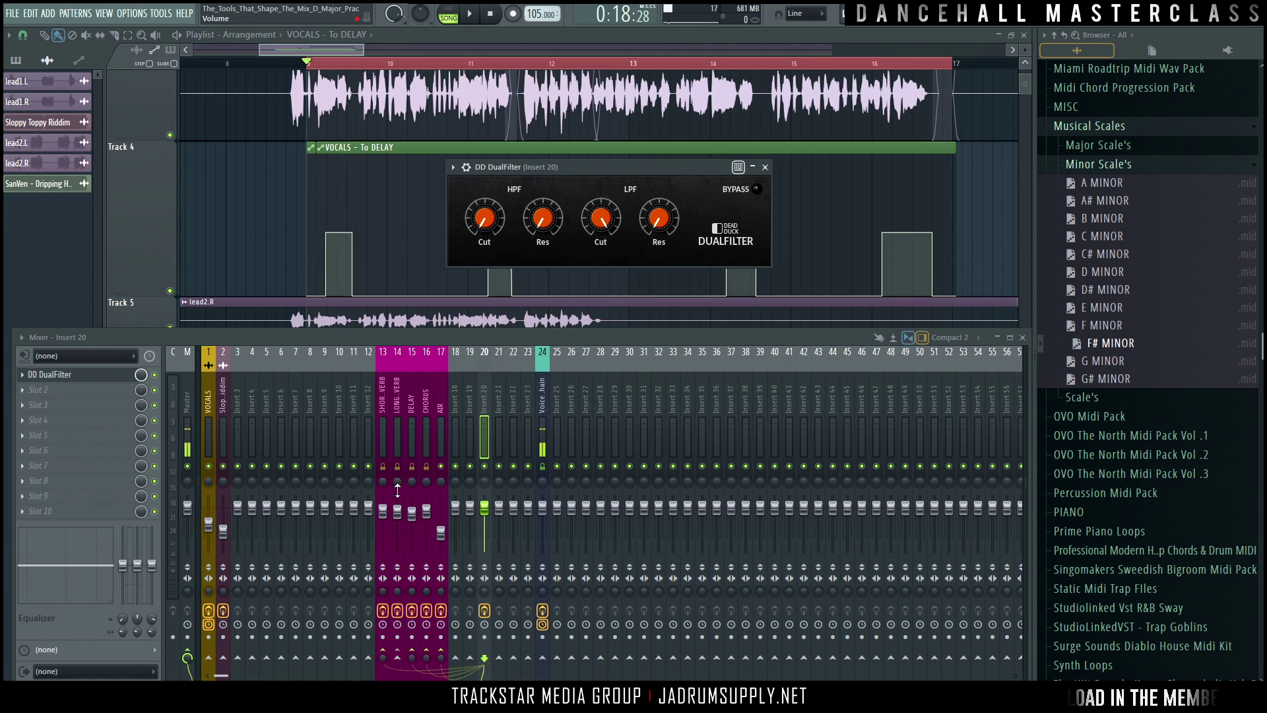
# Step: Mute CHORUS, AIR, LONG VERB and SHOR. VERB, then play back to hear only the delay
pyautogui.click(426, 466)
pyautogui.click(441, 466)
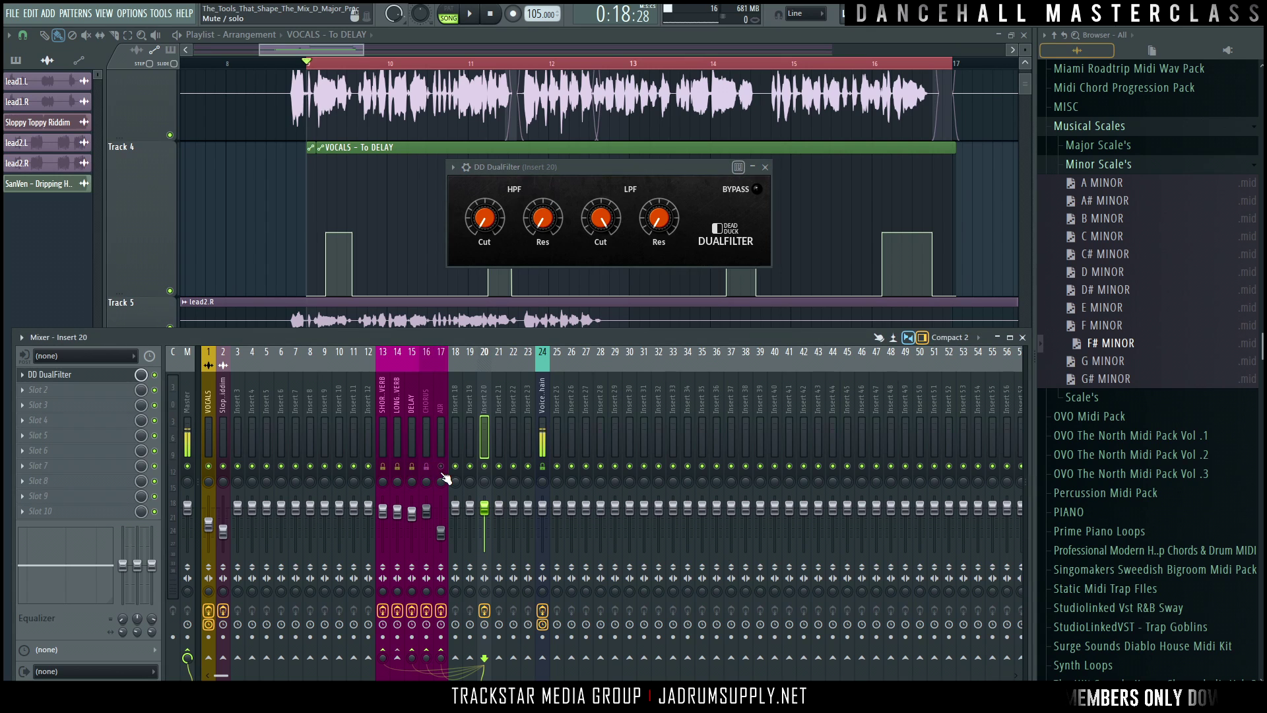
pyautogui.click(397, 466)
pyautogui.click(382, 466)
pyautogui.press('space')
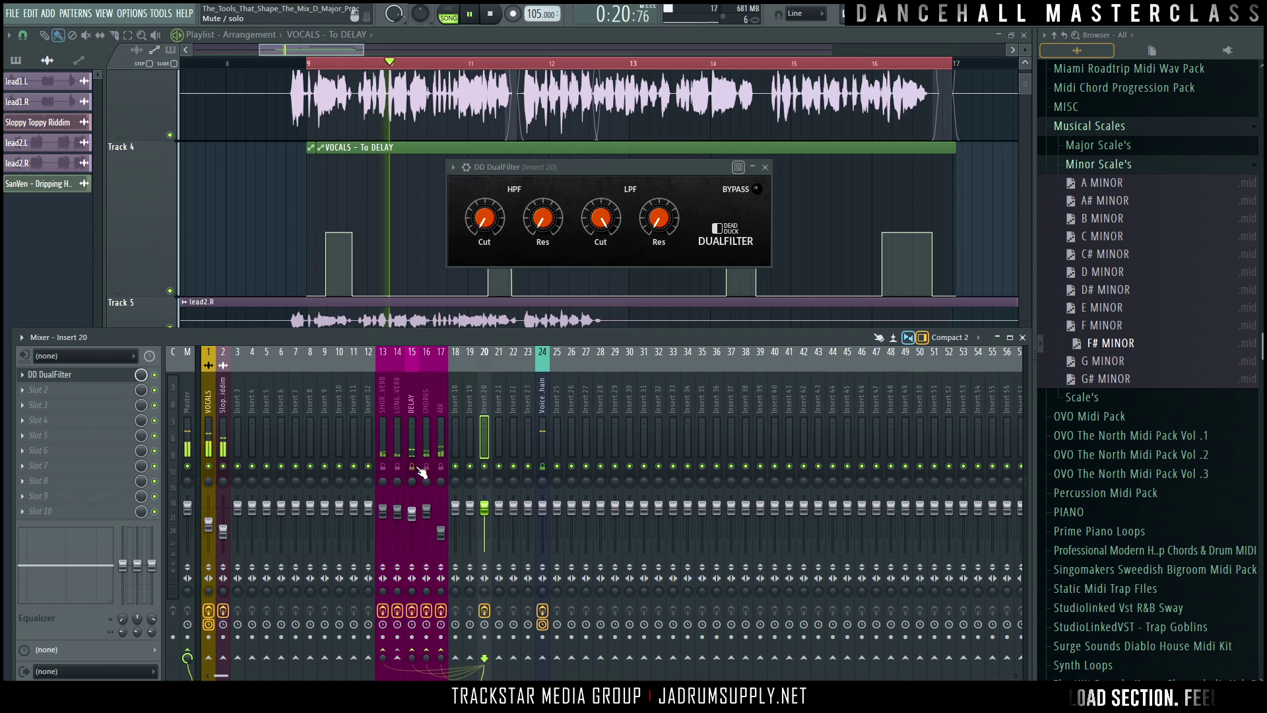
pyautogui.press('space')
# Step: Mute the riddim channel and play the vocals without the beat
pyautogui.click(224, 466)
pyautogui.press('space')
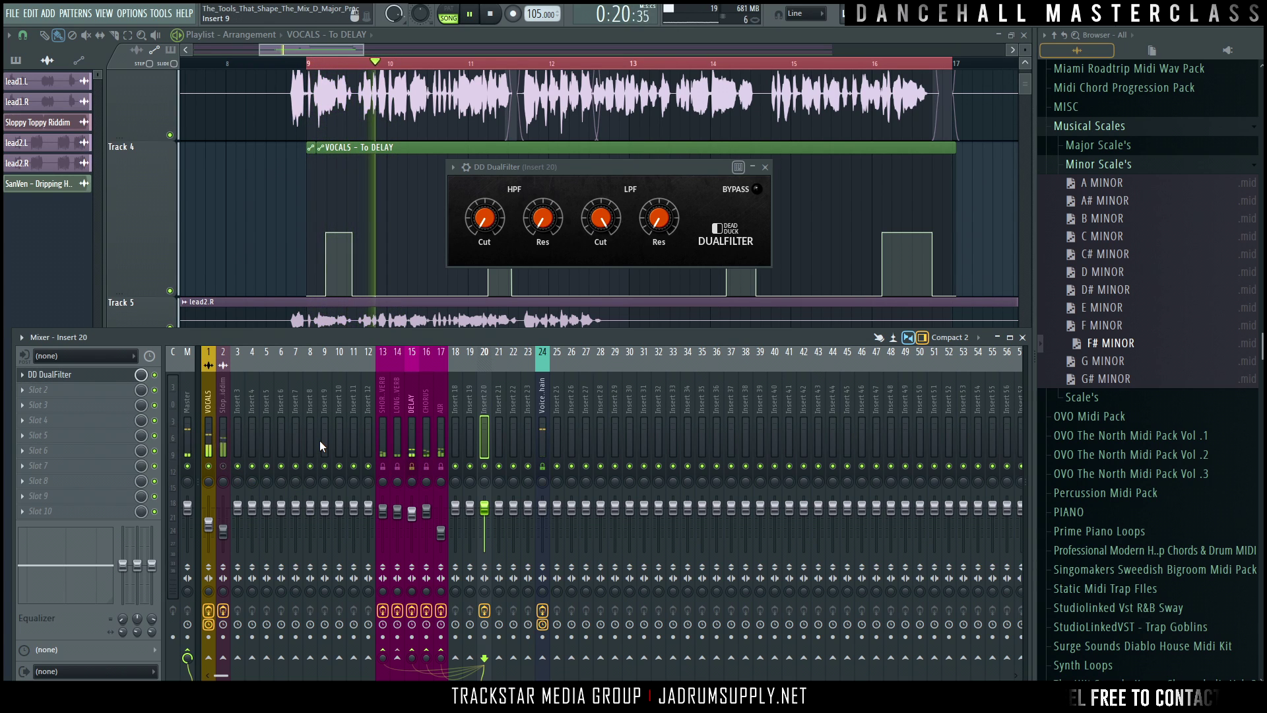
pyautogui.press('space')
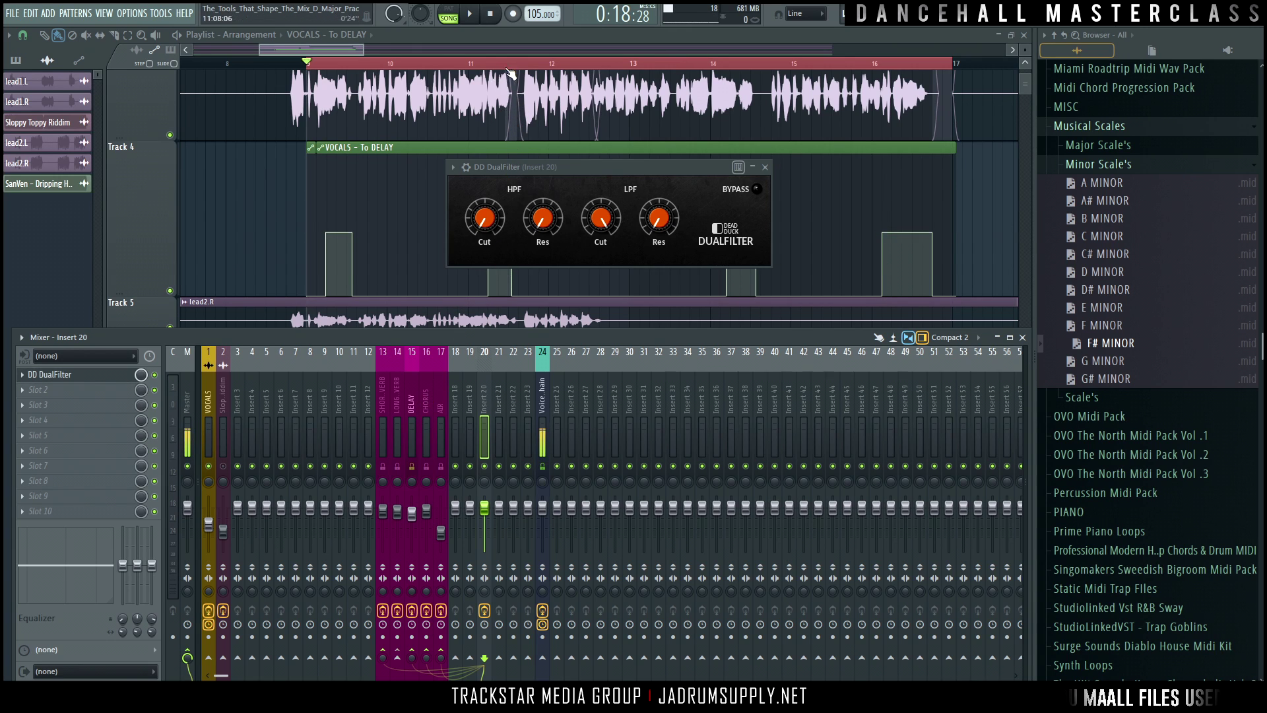
# Step: Move the DualFilter window aside and select the DELAY channel
pyautogui.moveTo(552, 168); pyautogui.dragTo(709, 109)
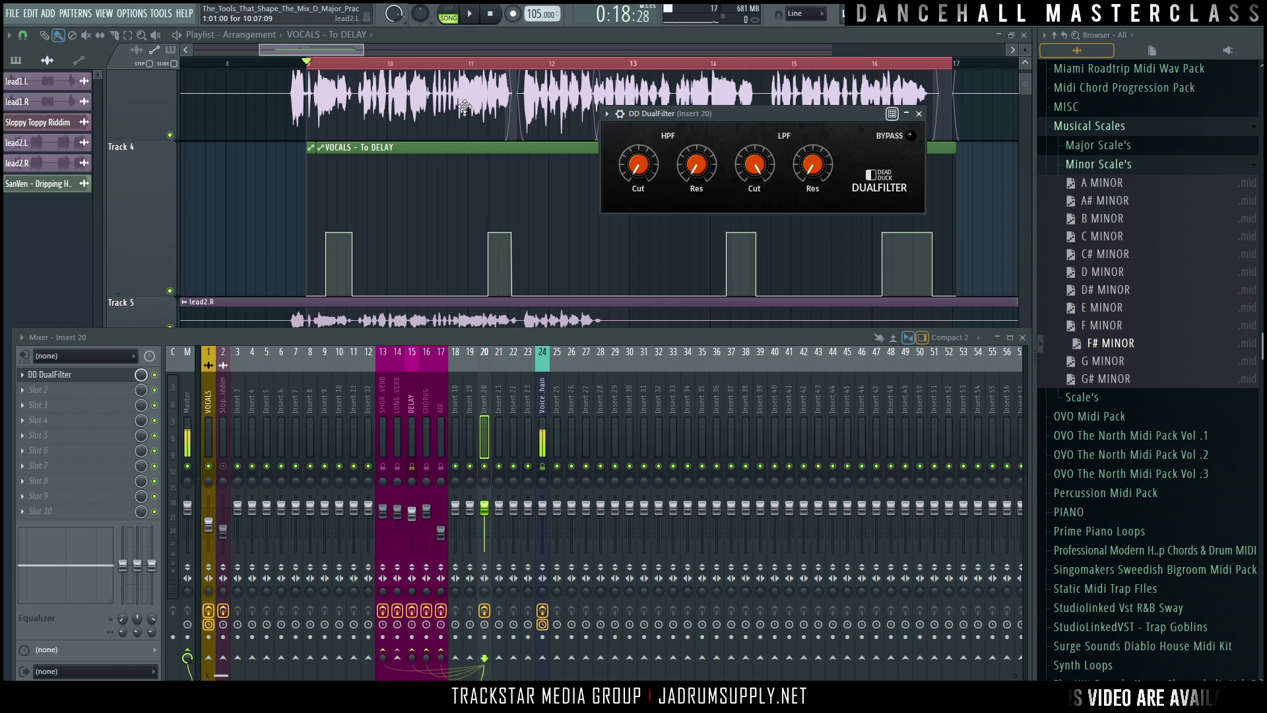
pyautogui.scroll(3, 507, 71)
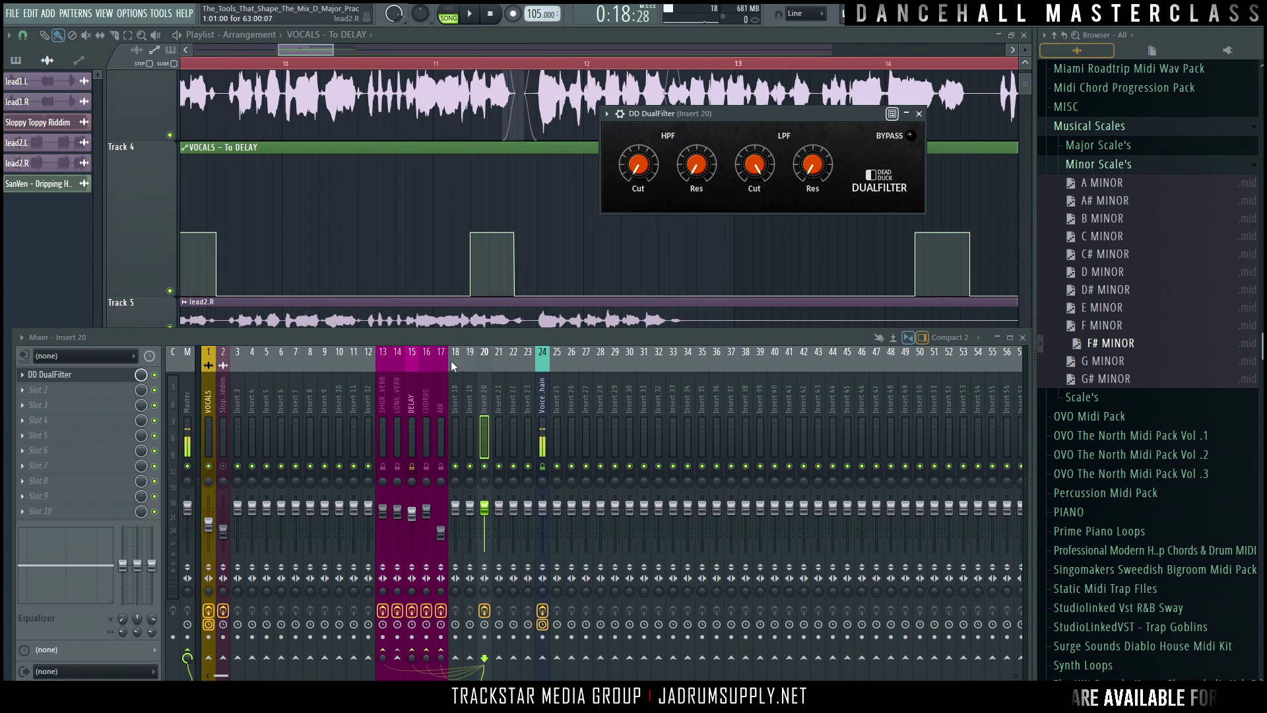
pyautogui.click(409, 418)
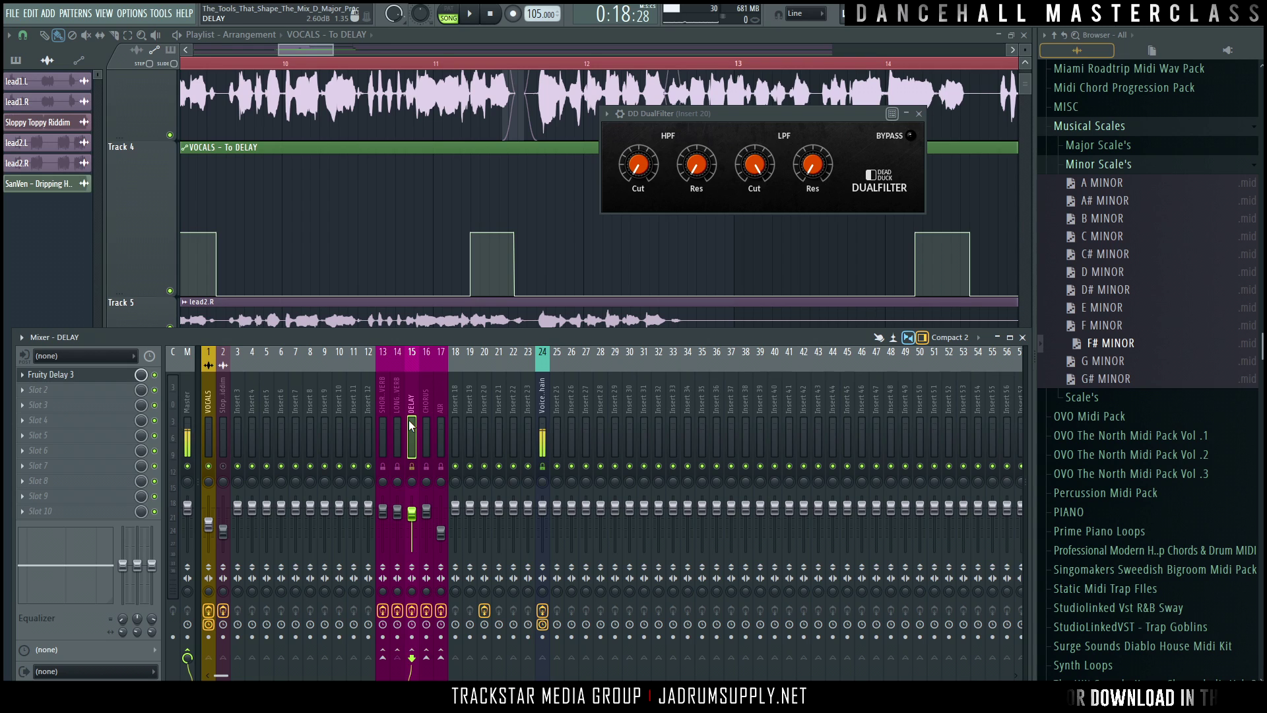
# Step: Open Fruity Delay 3 on the DELAY channel to review it, then close its window
pyautogui.click(102, 381)
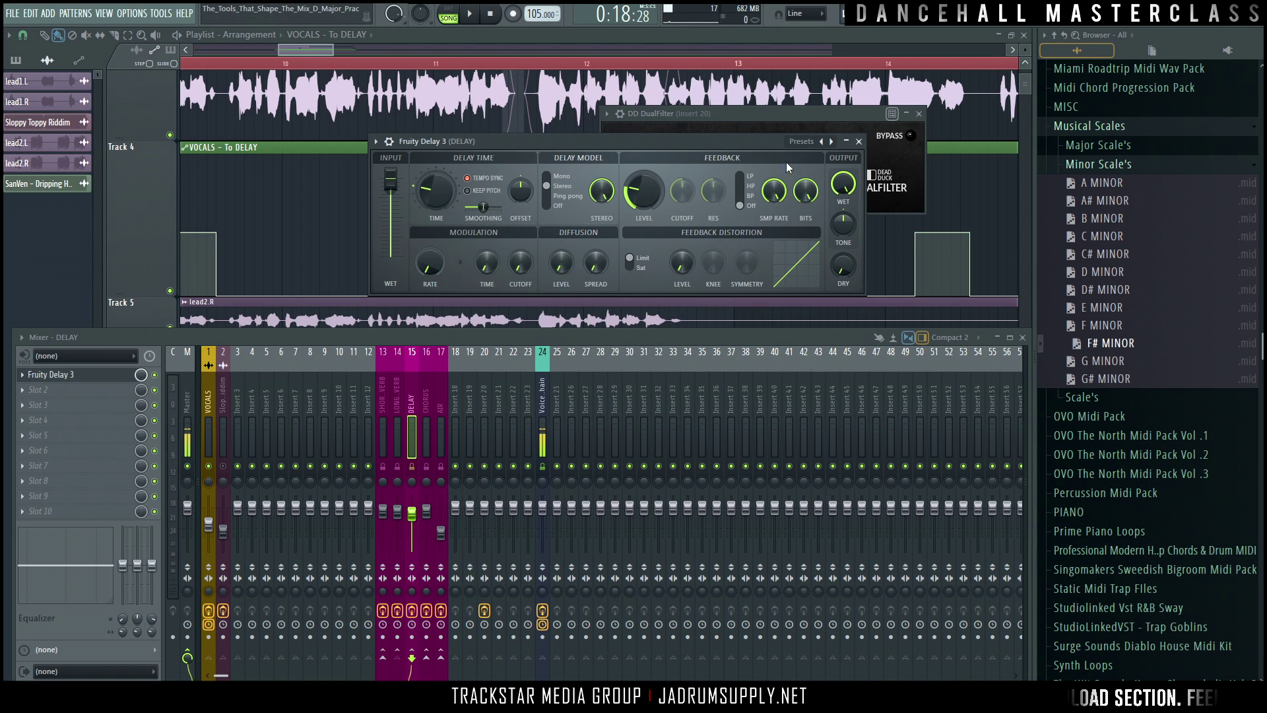
pyautogui.click(859, 143)
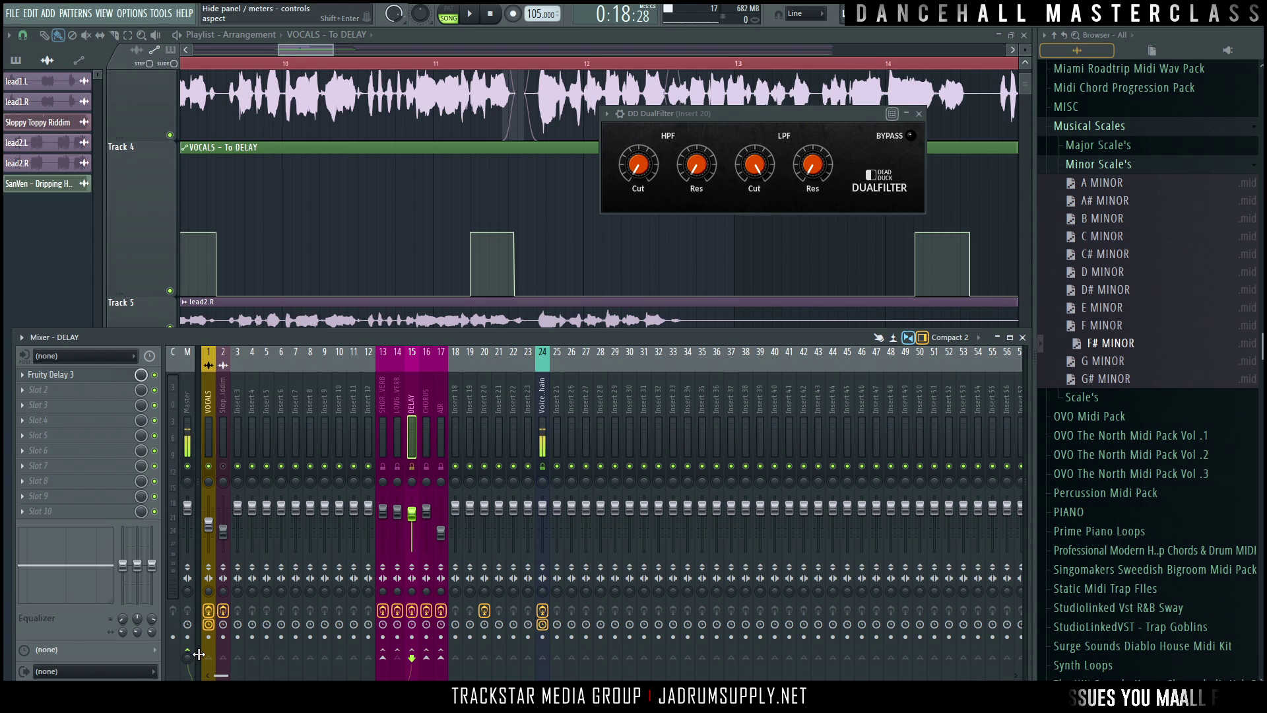
pyautogui.press('super')
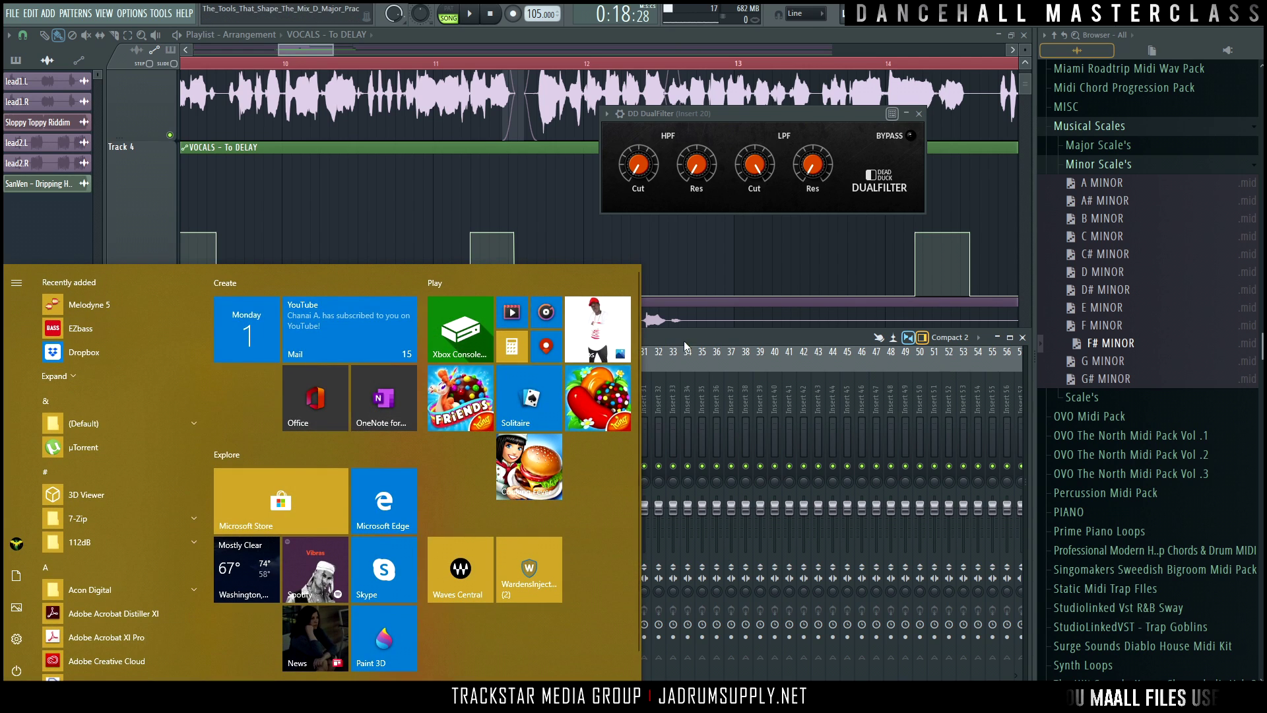
# Step: Delete DD DualFilter from Insert 20
pyautogui.press('super')
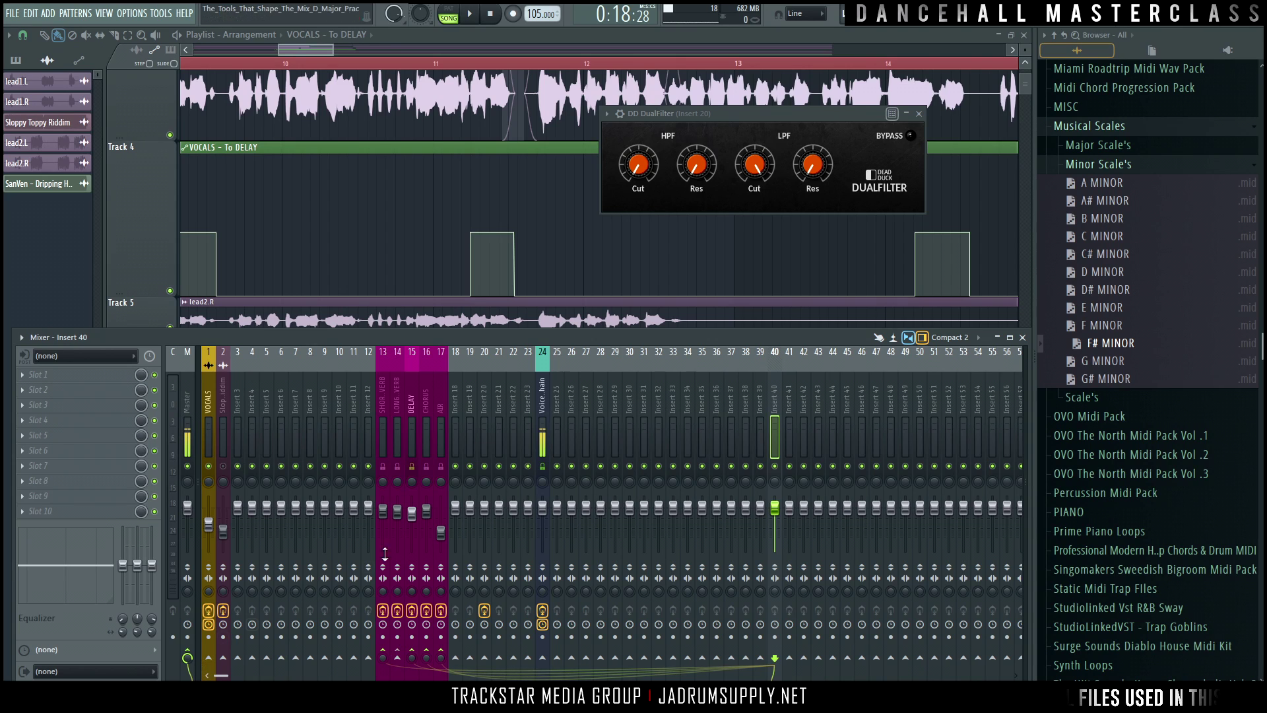
pyautogui.click(412, 435)
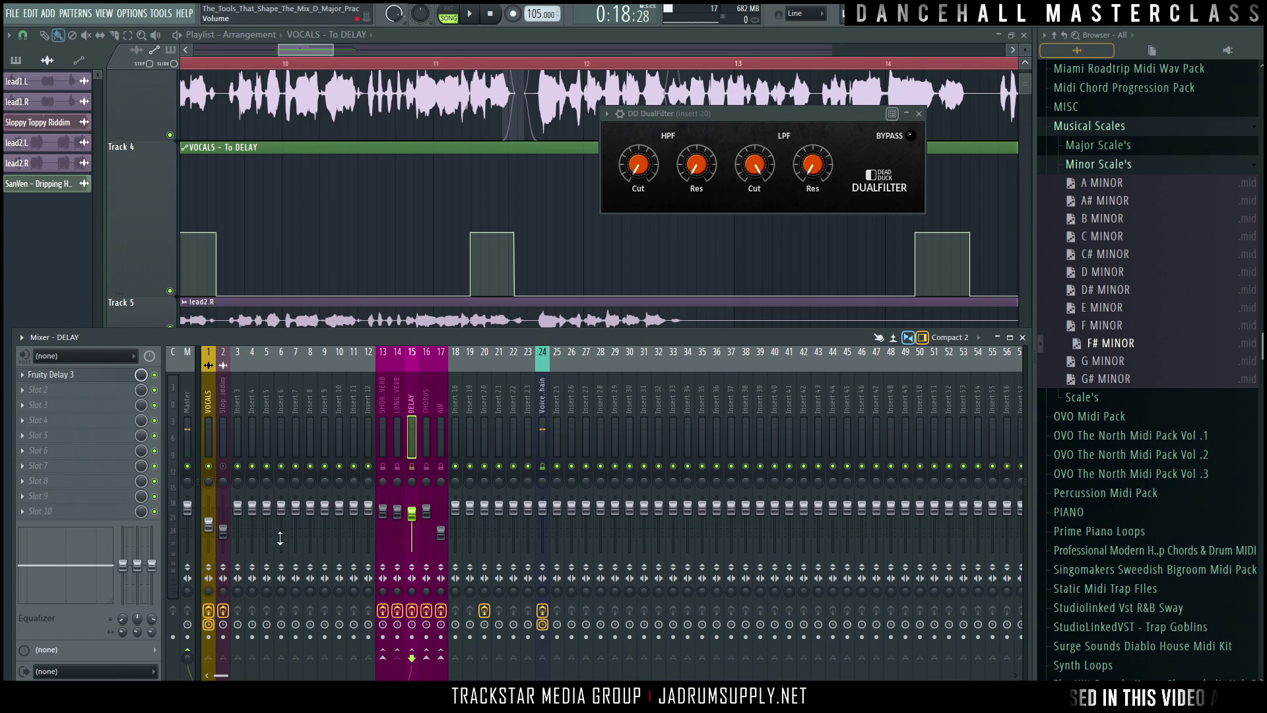
pyautogui.click(492, 395)
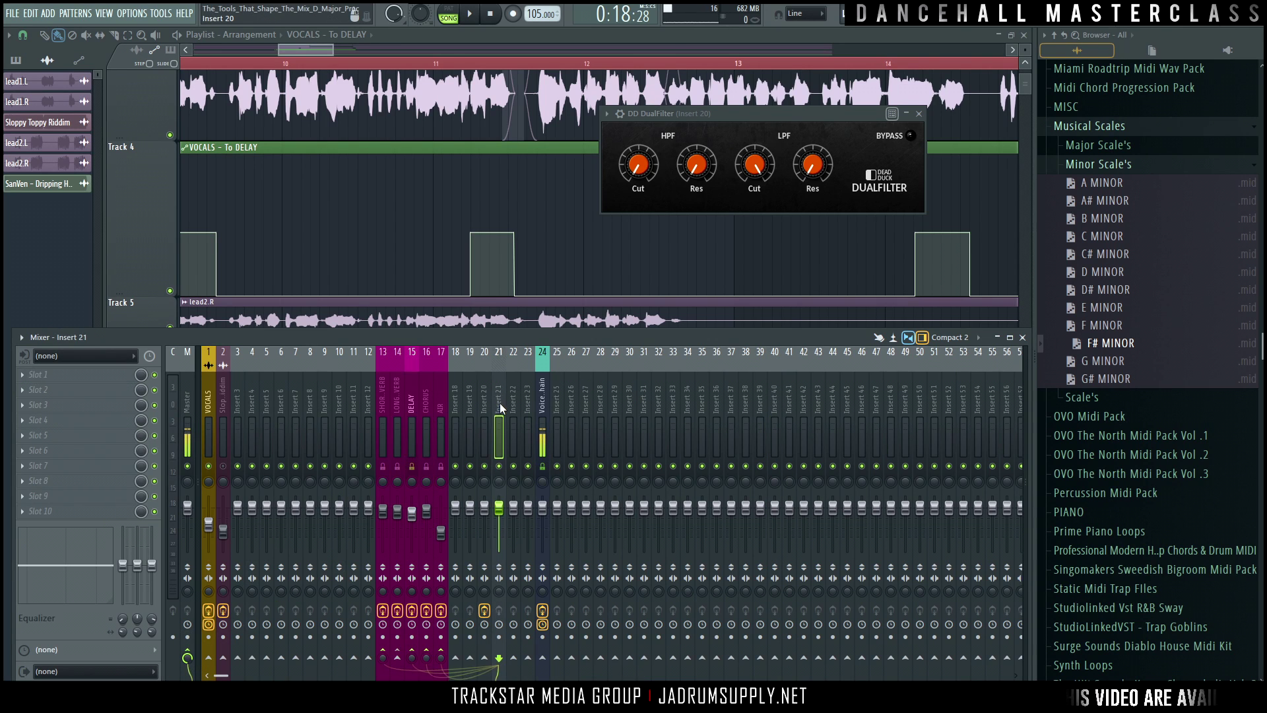
pyautogui.click(28, 376)
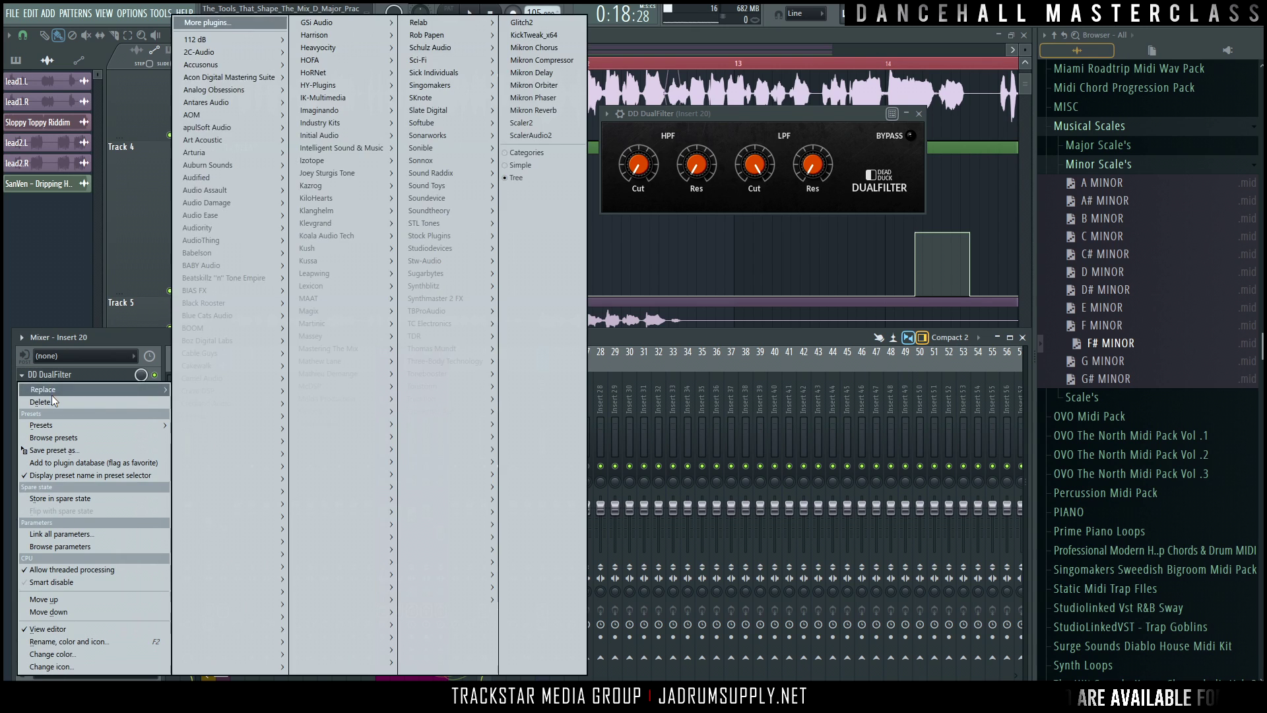
pyautogui.click(40, 402)
pyautogui.press('Return')
# Step: Load DD DualFilter into the DELAY channel's slot 2, after Fruity Delay 3, and reposition its window
pyautogui.click(408, 396)
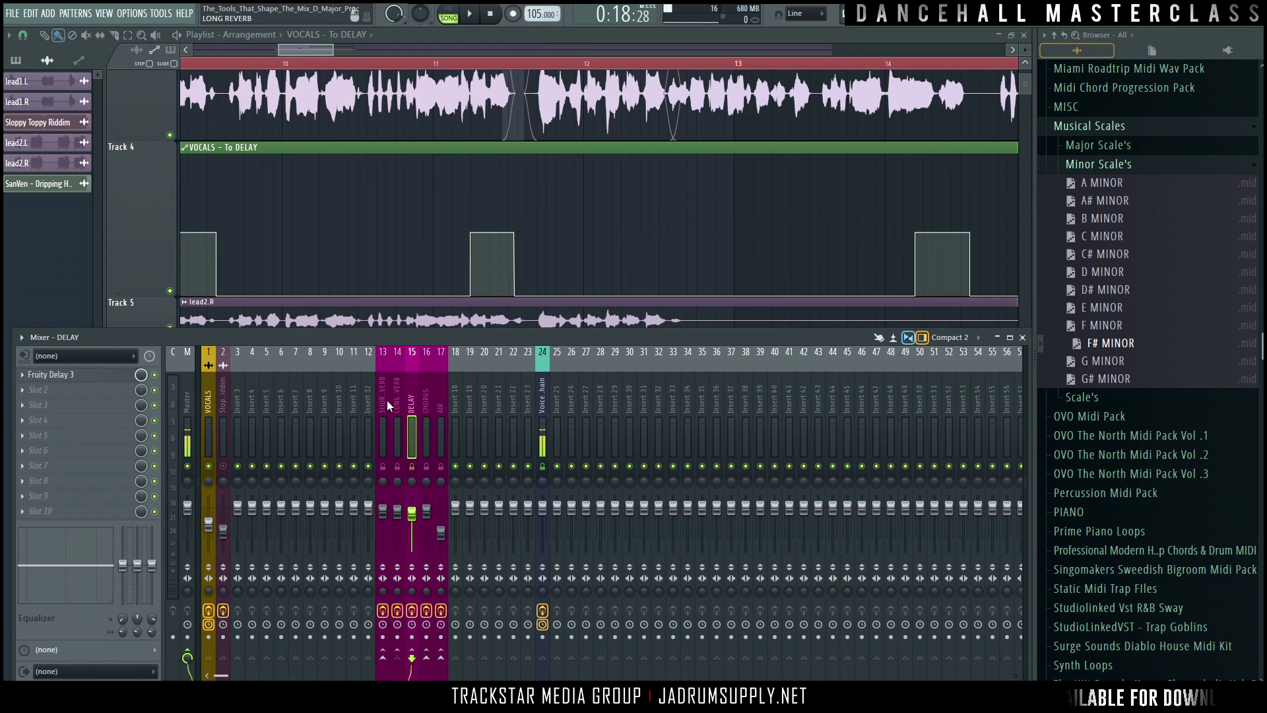
pyautogui.click(89, 375)
pyautogui.moveTo(91, 388)
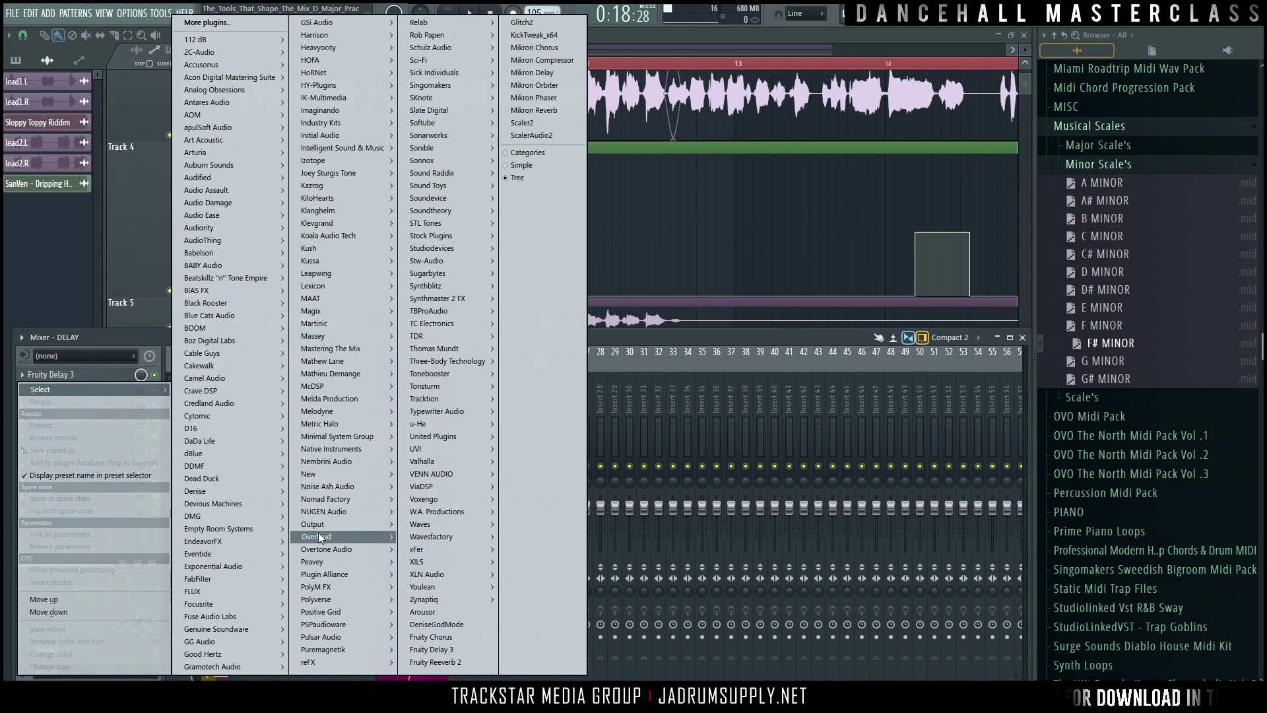
pyautogui.moveTo(270, 577)
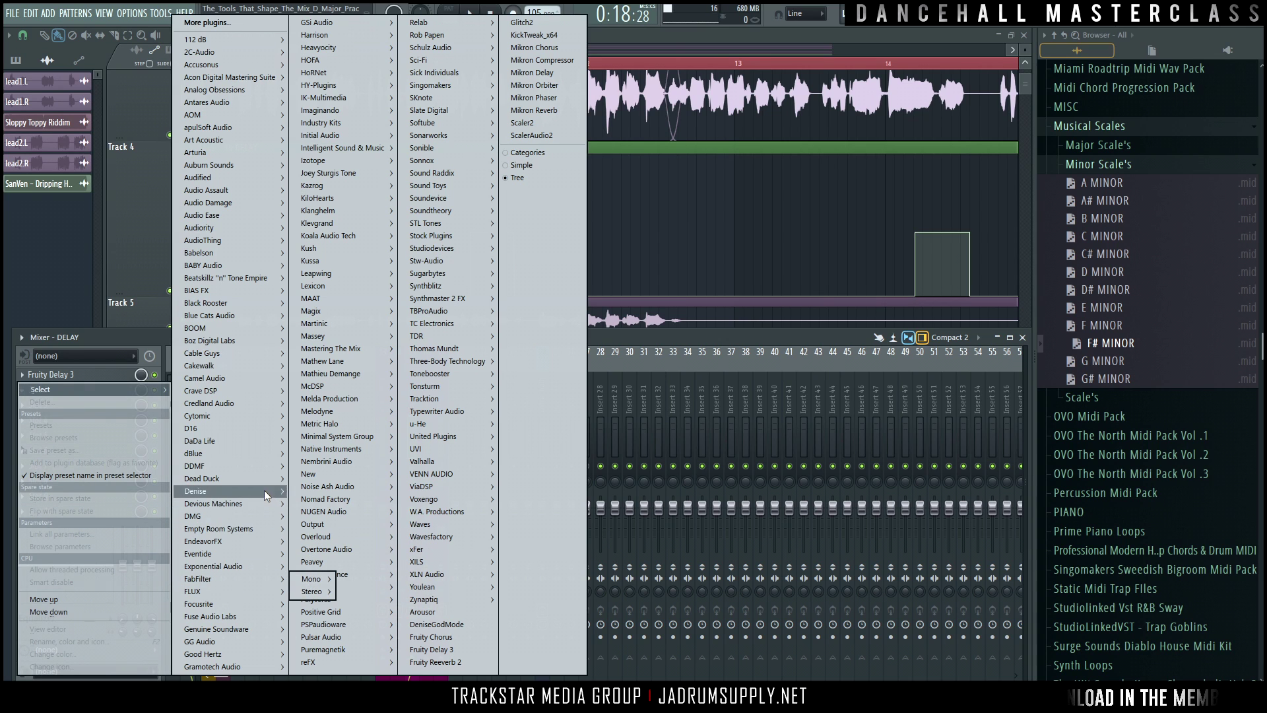
pyautogui.moveTo(257, 480)
pyautogui.moveTo(336, 506)
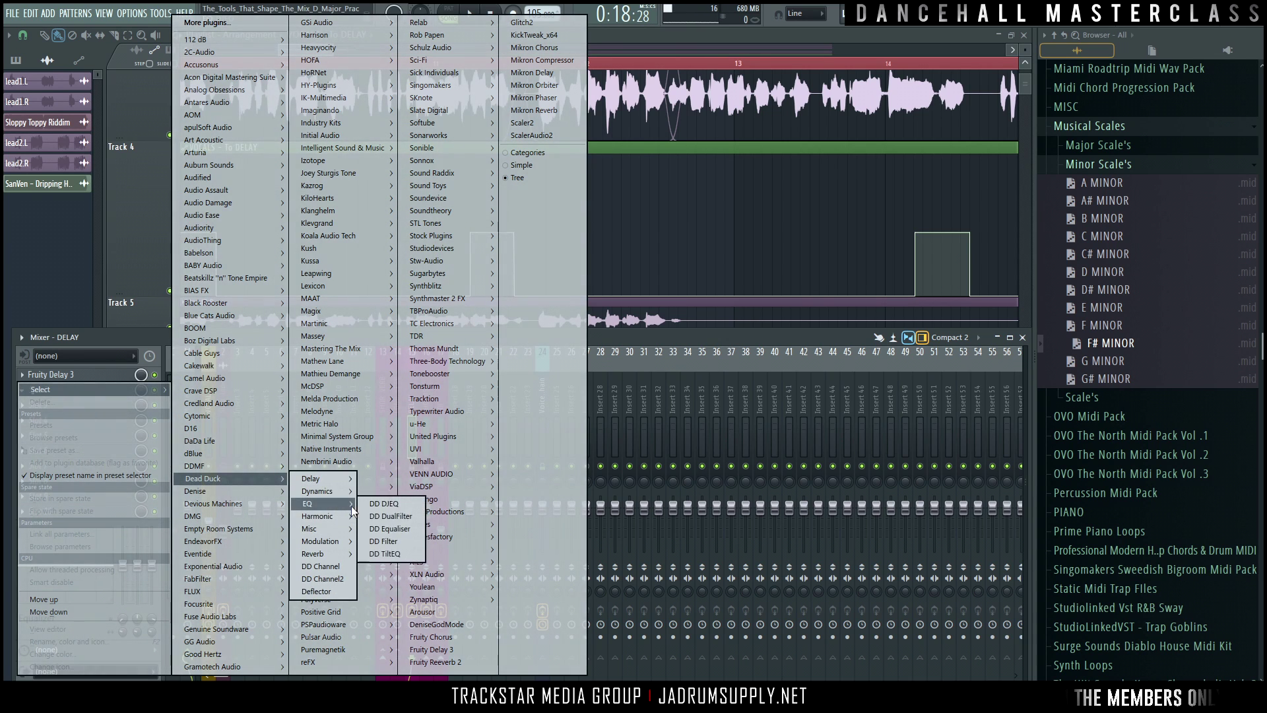
pyautogui.click(382, 517)
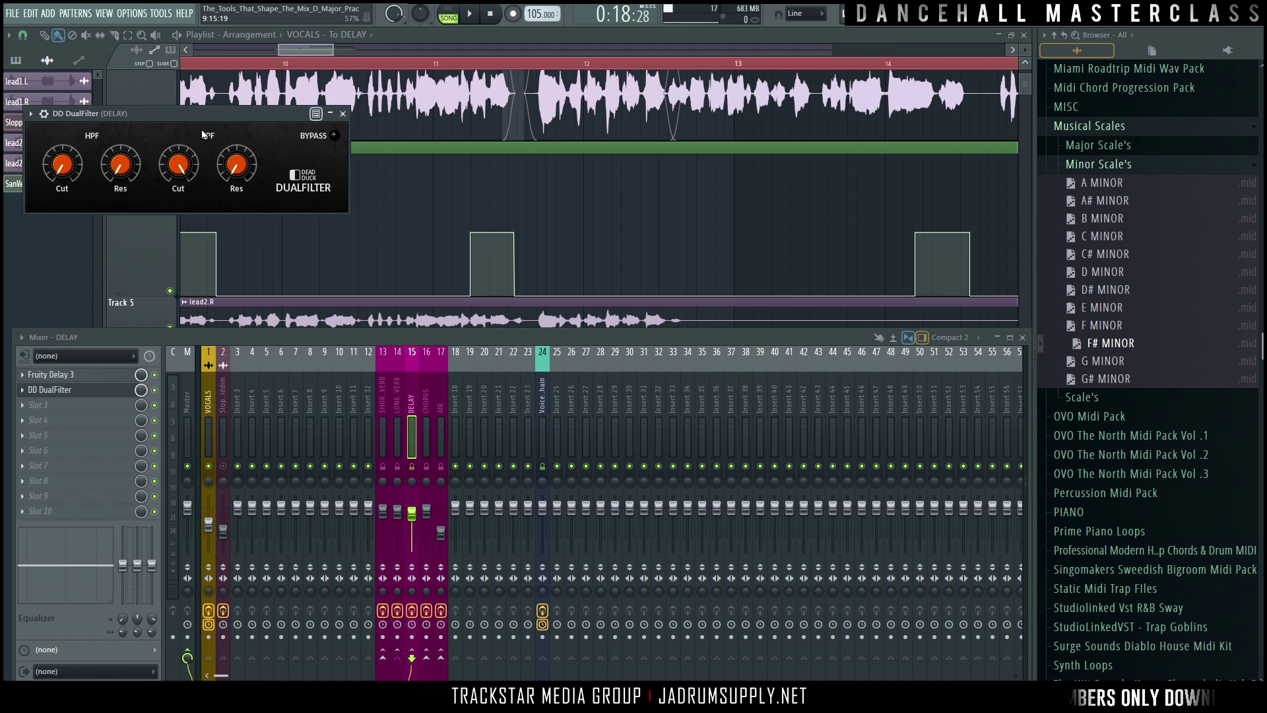
pyautogui.moveTo(264, 114); pyautogui.dragTo(918, 182)
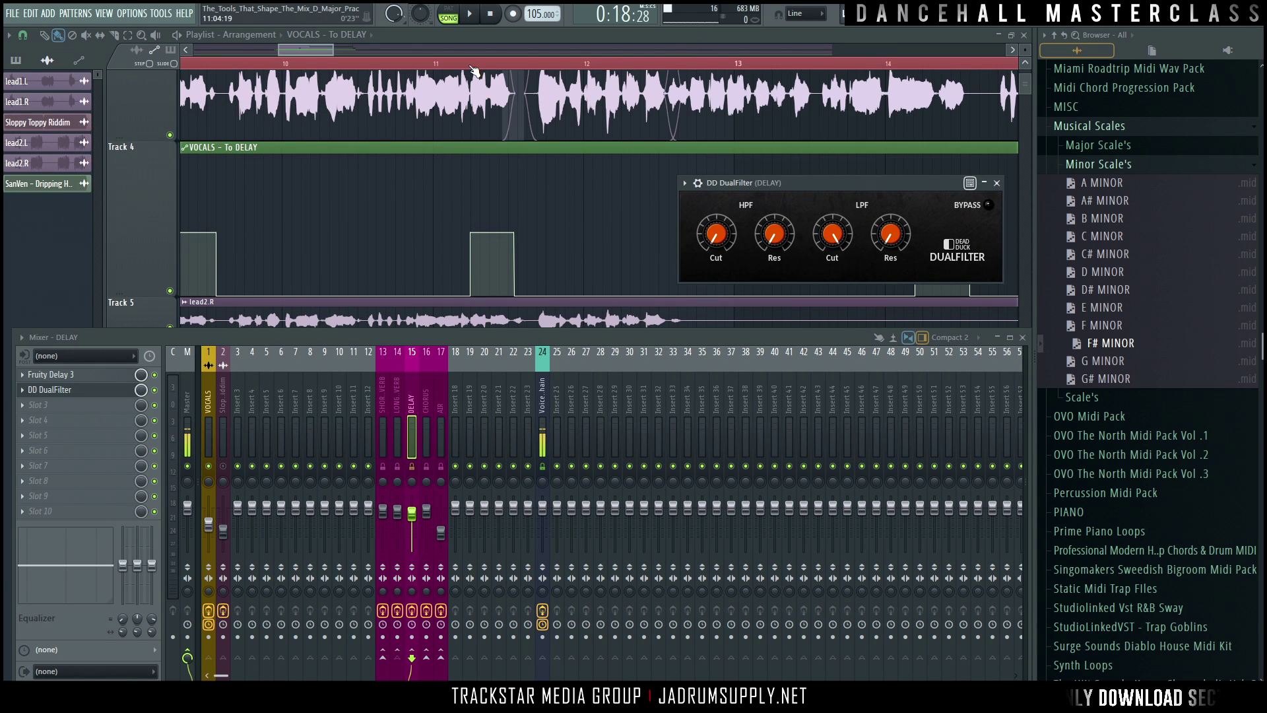
# Step: Drag a short time selection from bar 11 on the playlist ruler, then show the mixer
pyautogui.click(451, 62)
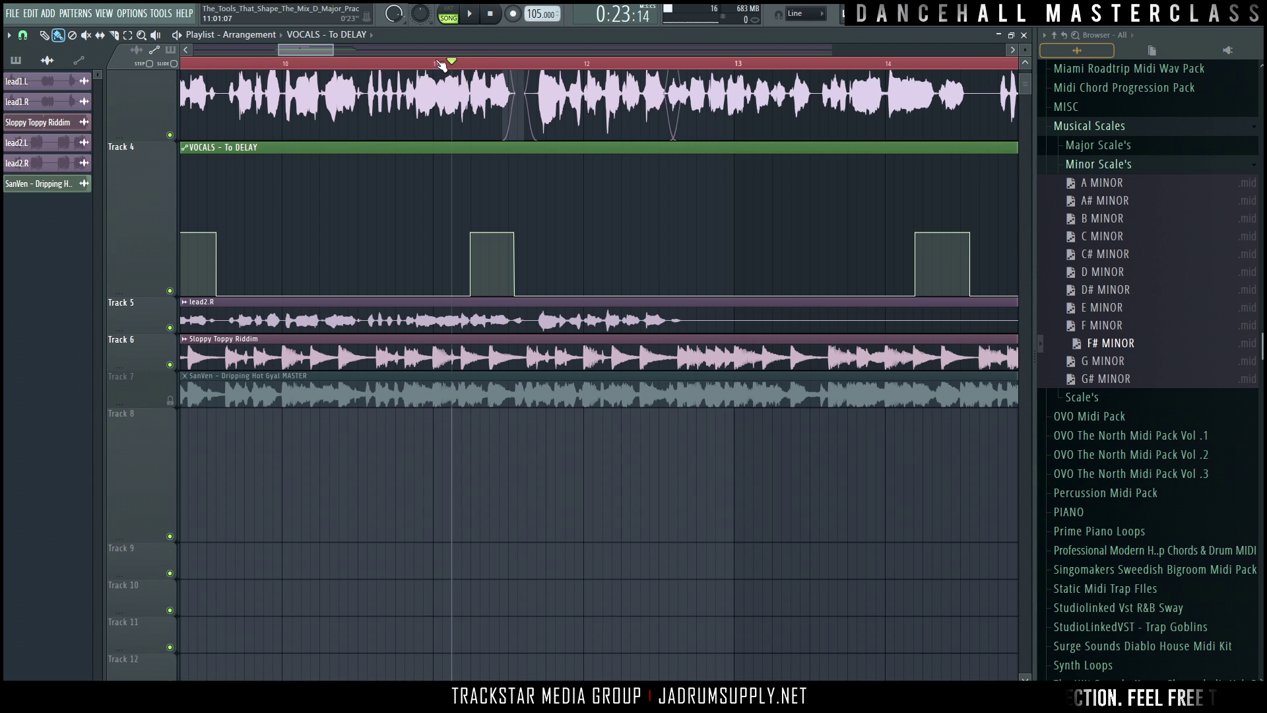
pyautogui.hotkey('ctrl', 'a')
pyautogui.click(461, 63)
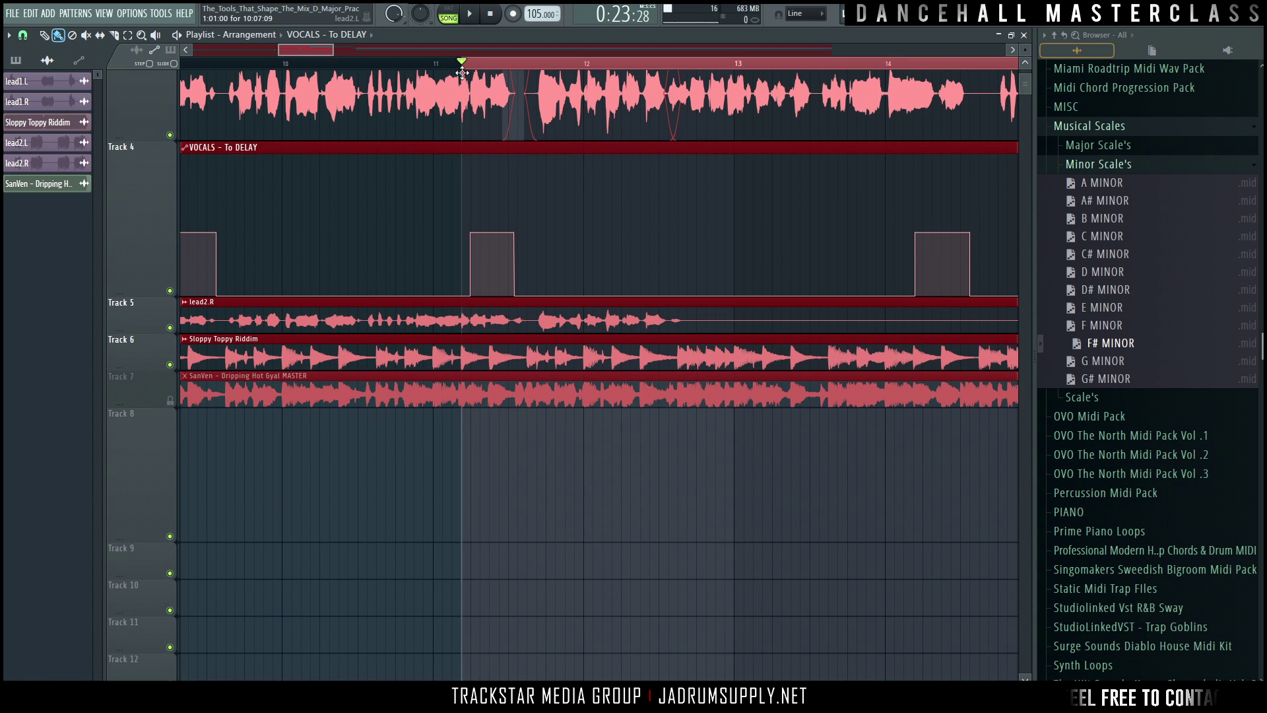
pyautogui.click(462, 73)
pyautogui.moveTo(434, 59); pyautogui.dragTo(549, 77)
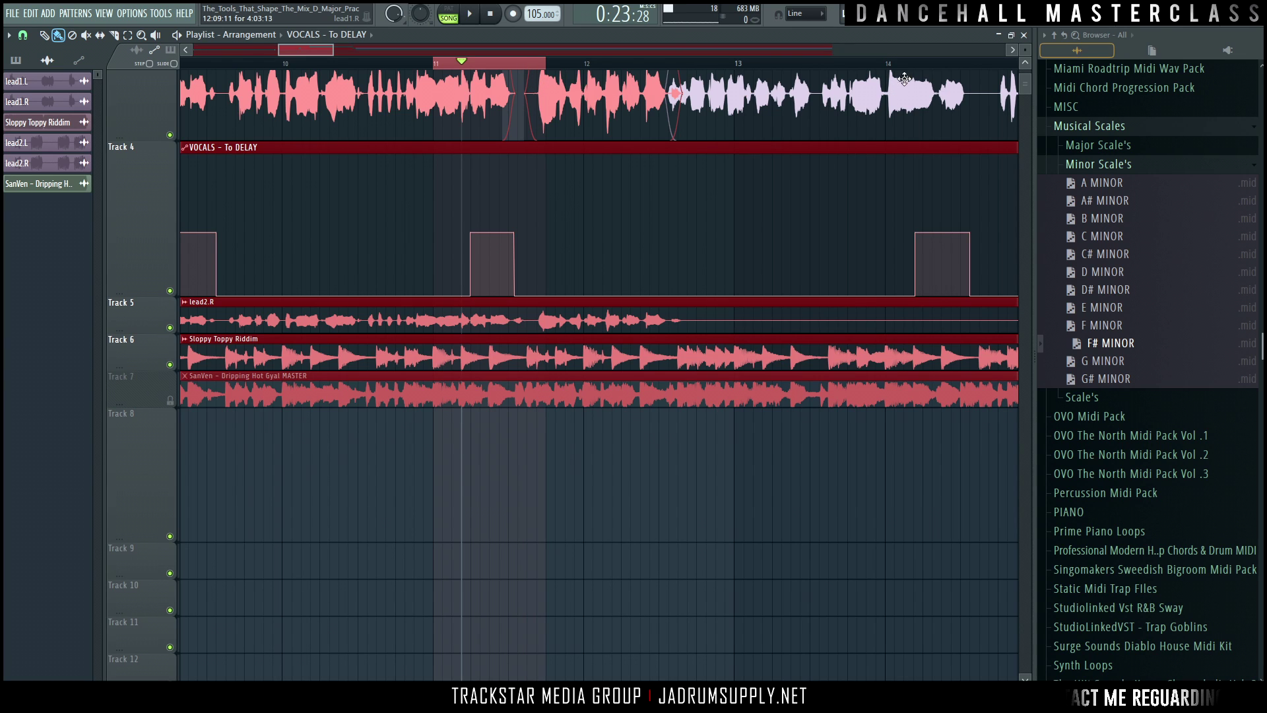
pyautogui.click(941, 27)
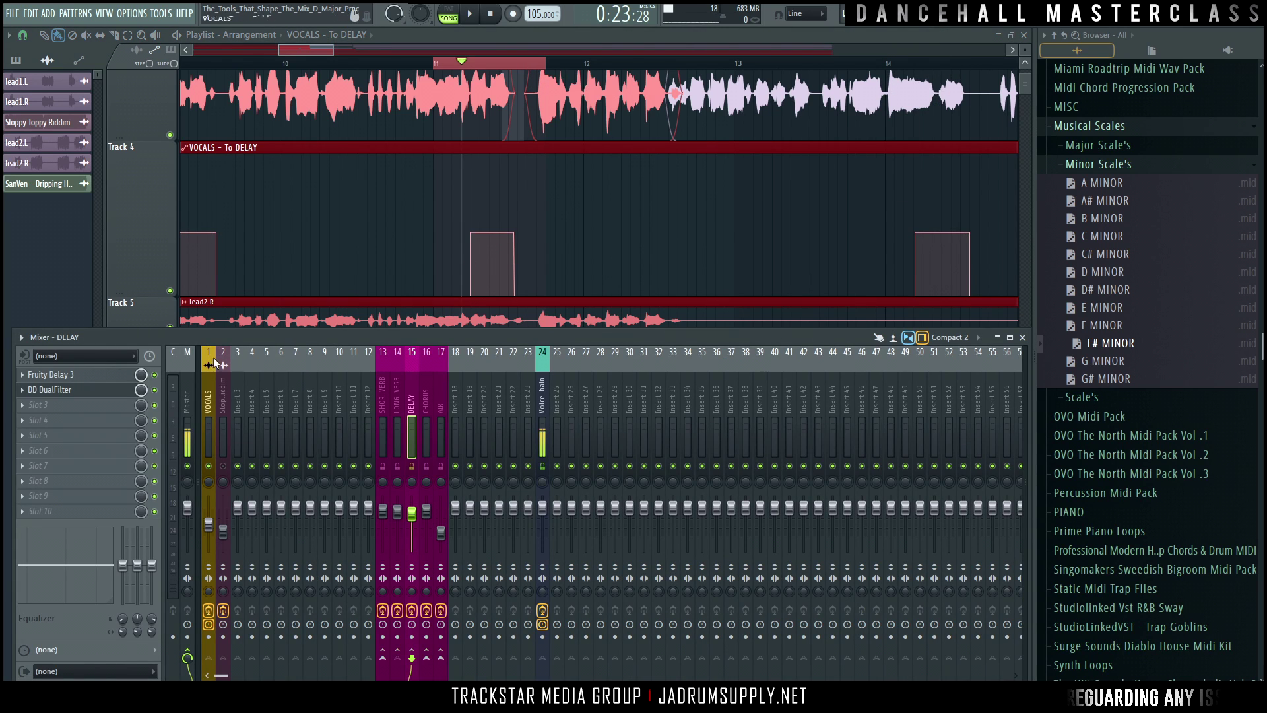
# Step: Open the DD DualFilter window and the plugin list for the DELAY channel's third slot
pyautogui.click(89, 390)
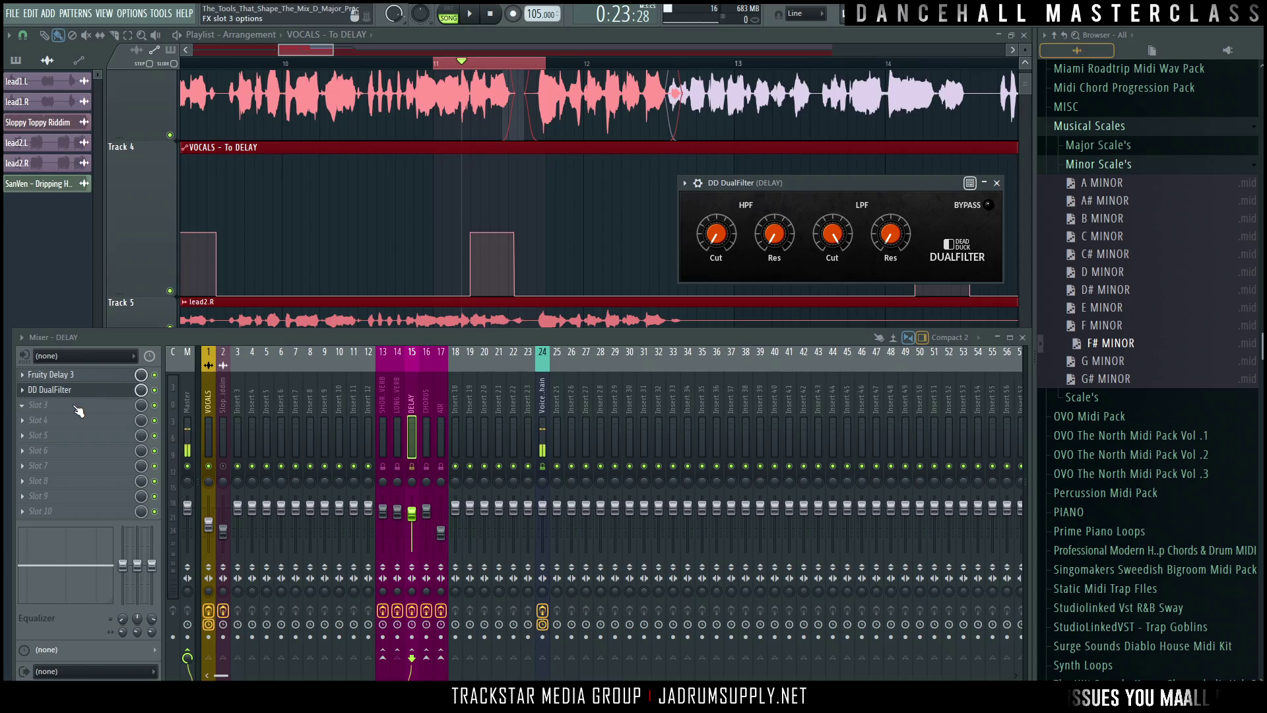
pyautogui.click(74, 406)
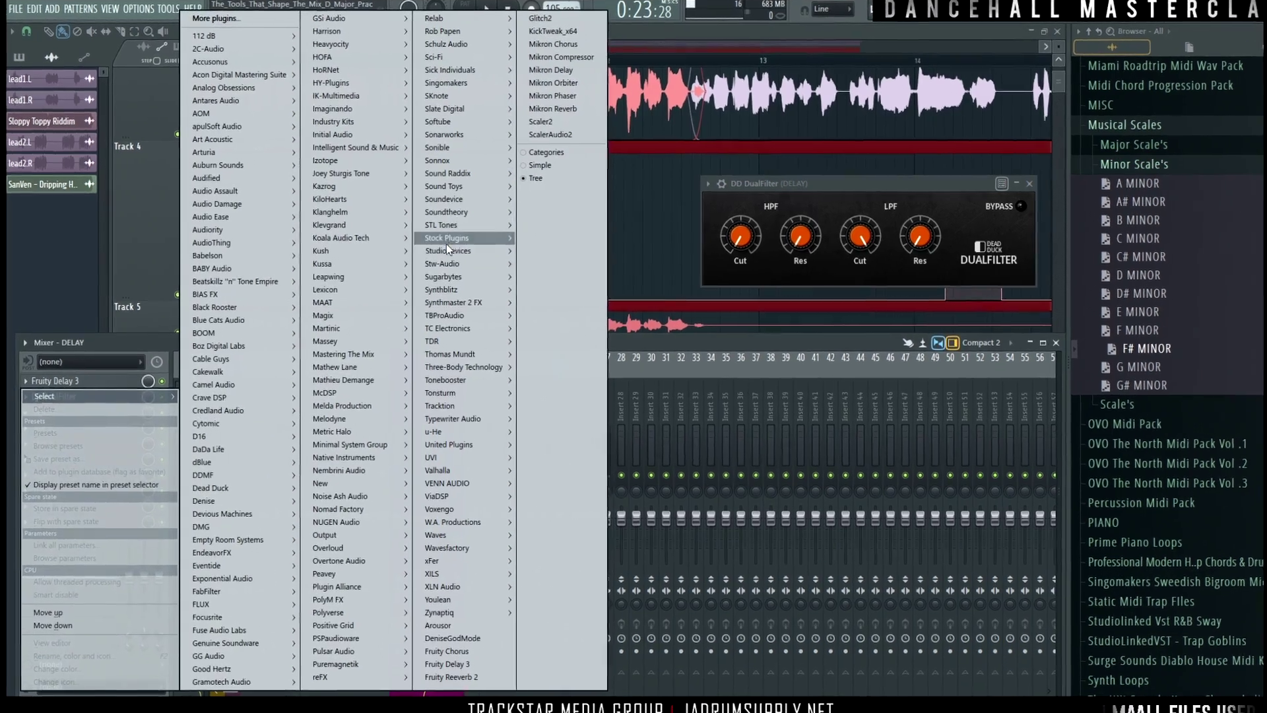
# Step: Load Fruity parametric EQ 2 and shape it: low cut near 990 Hz, high cut, band 6 boost near 3141 Hz
pyautogui.moveTo(446, 243)
pyautogui.click(611, 252)
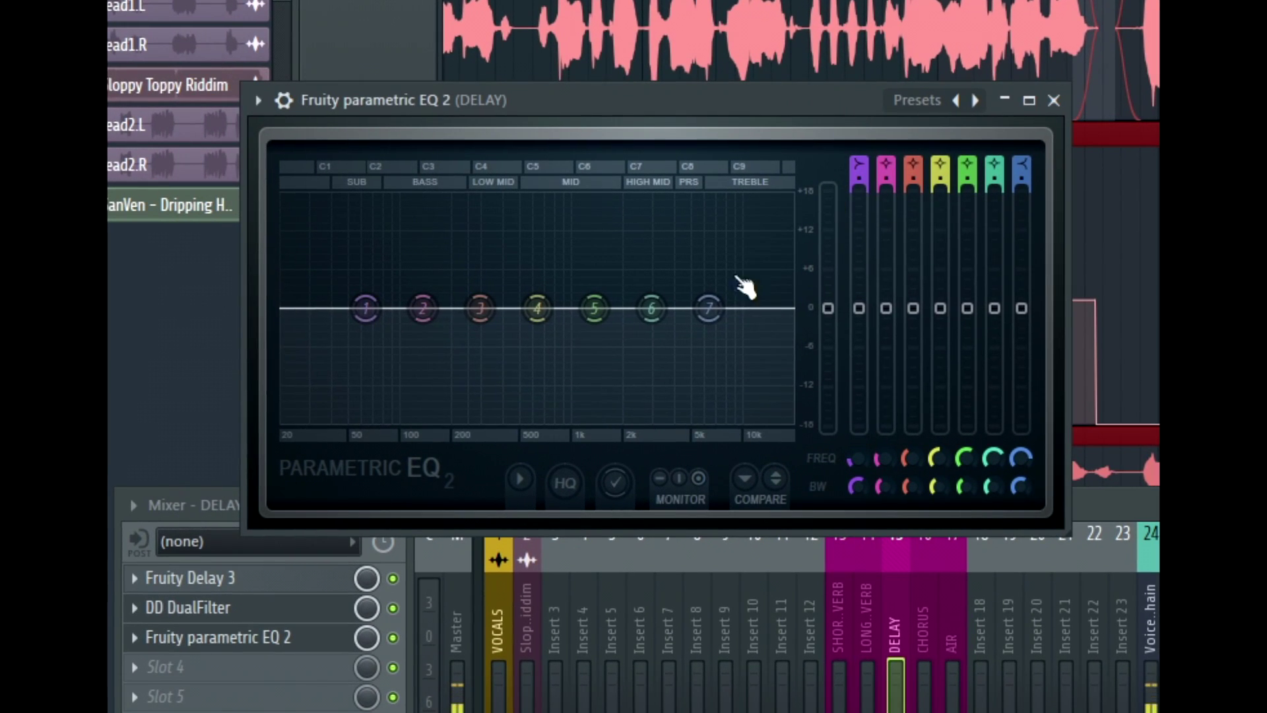
pyautogui.moveTo(411, 272); pyautogui.dragTo(410, 265)
pyautogui.moveTo(652, 299); pyautogui.dragTo(643, 293)
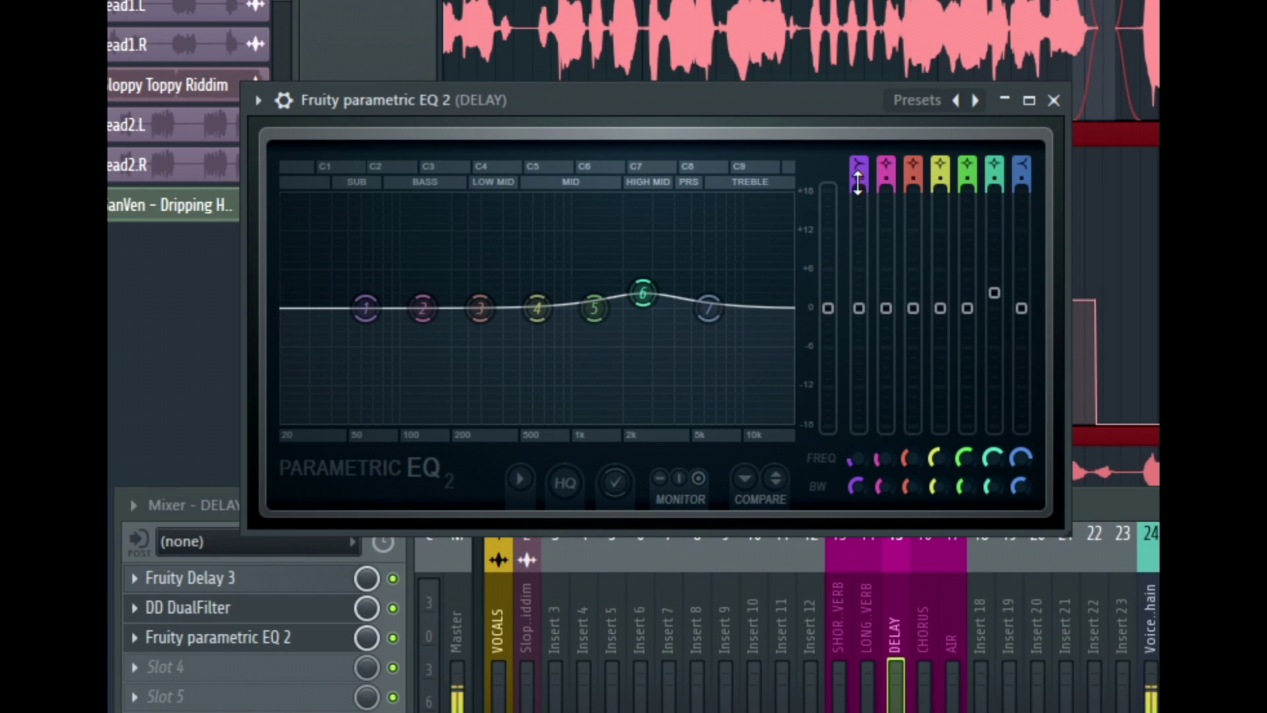
pyautogui.moveTo(858, 173); pyautogui.dragTo(858, 188)
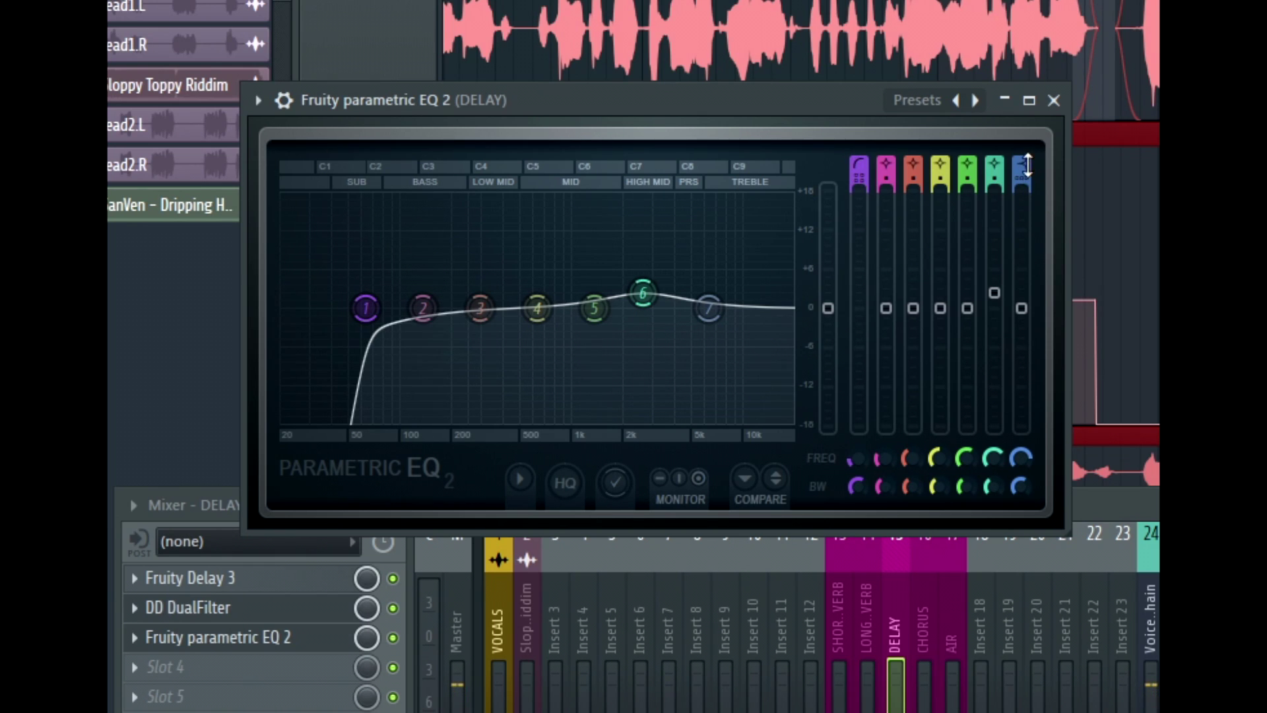
pyautogui.moveTo(1028, 165); pyautogui.dragTo(1028, 180)
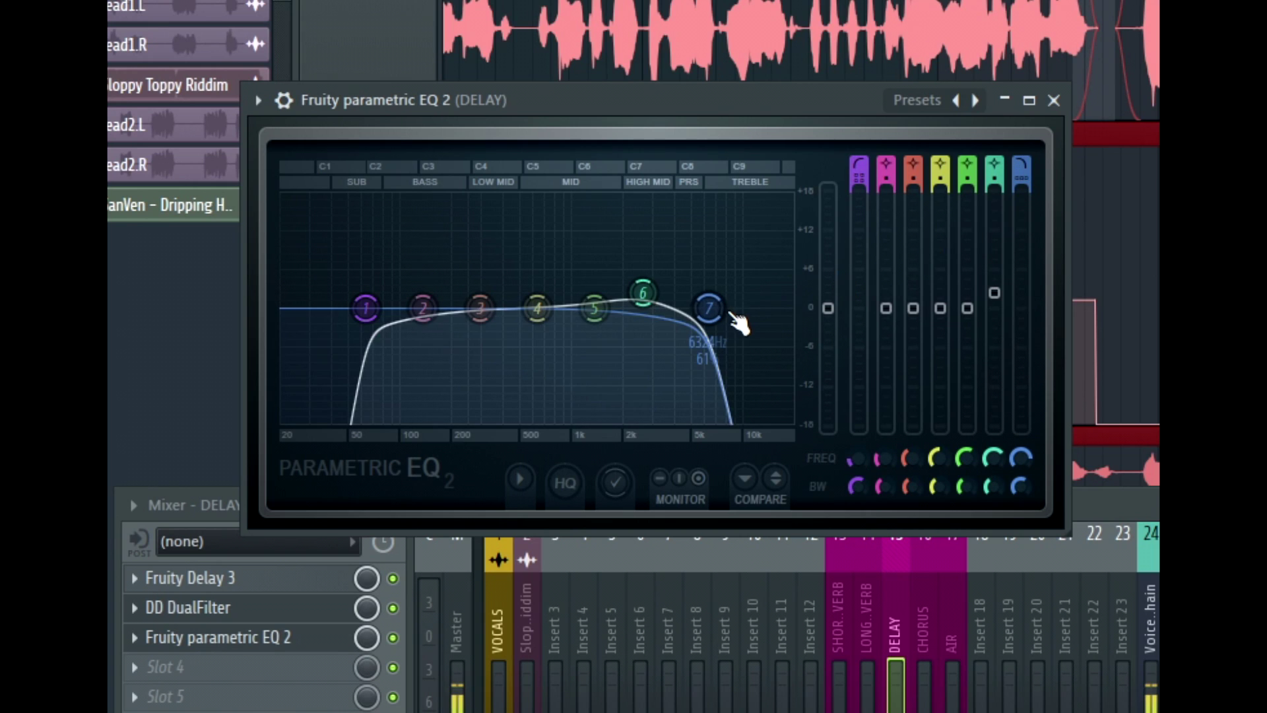
pyautogui.moveTo(731, 313); pyautogui.dragTo(742, 313)
pyautogui.moveTo(649, 293); pyautogui.dragTo(663, 285)
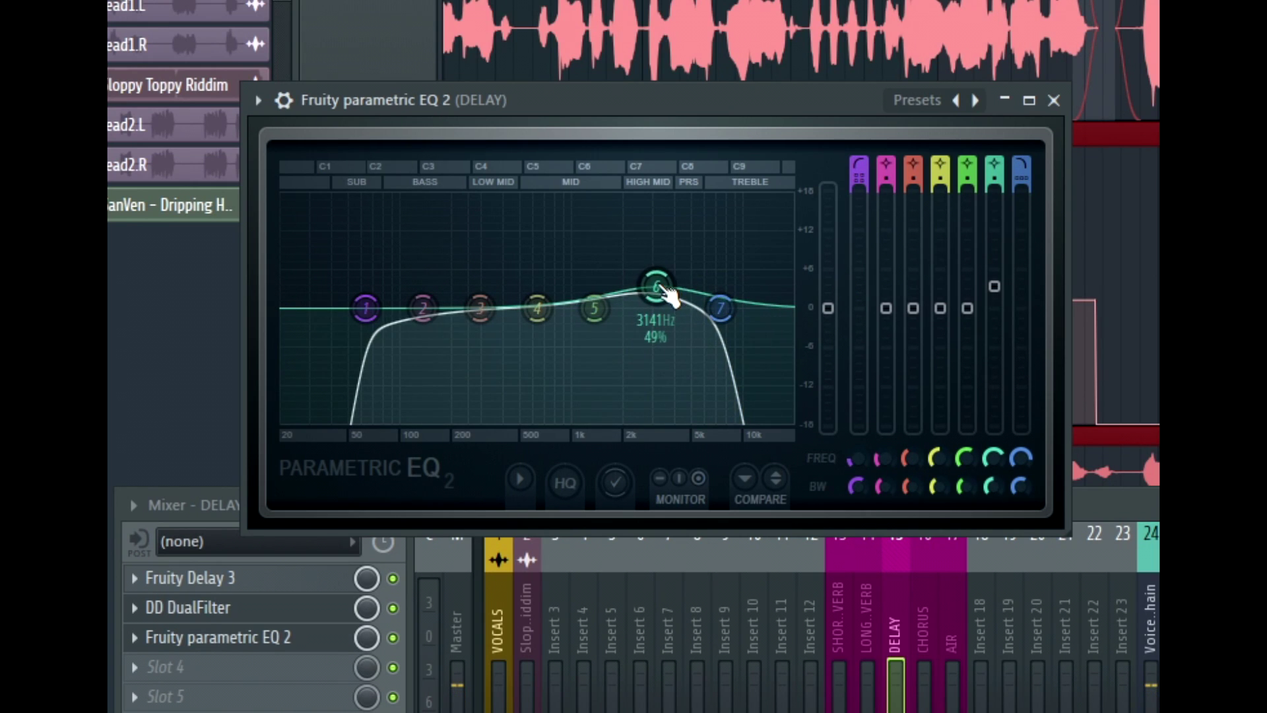
pyautogui.moveTo(365, 308); pyautogui.dragTo(578, 343)
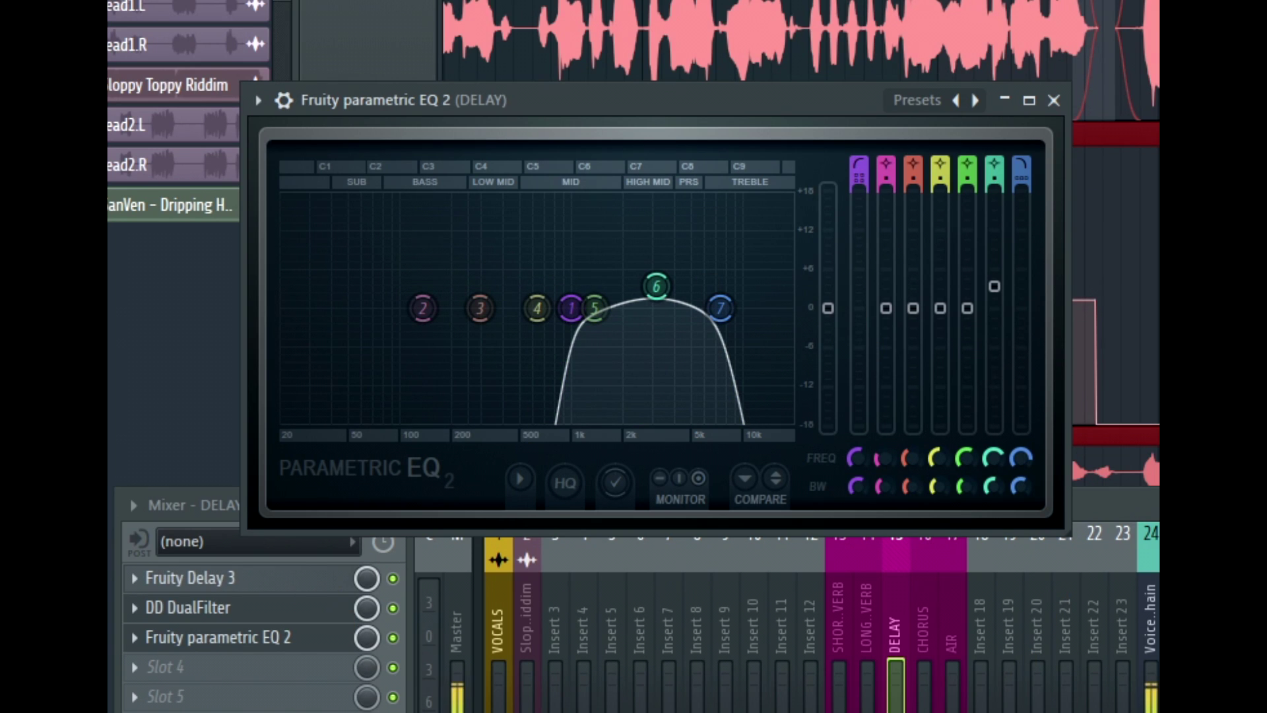
# Step: Audition the delay, bypass the EQ to compare, then re-enable it with band 6 boosted near 2976 Hz
pyautogui.press('space')
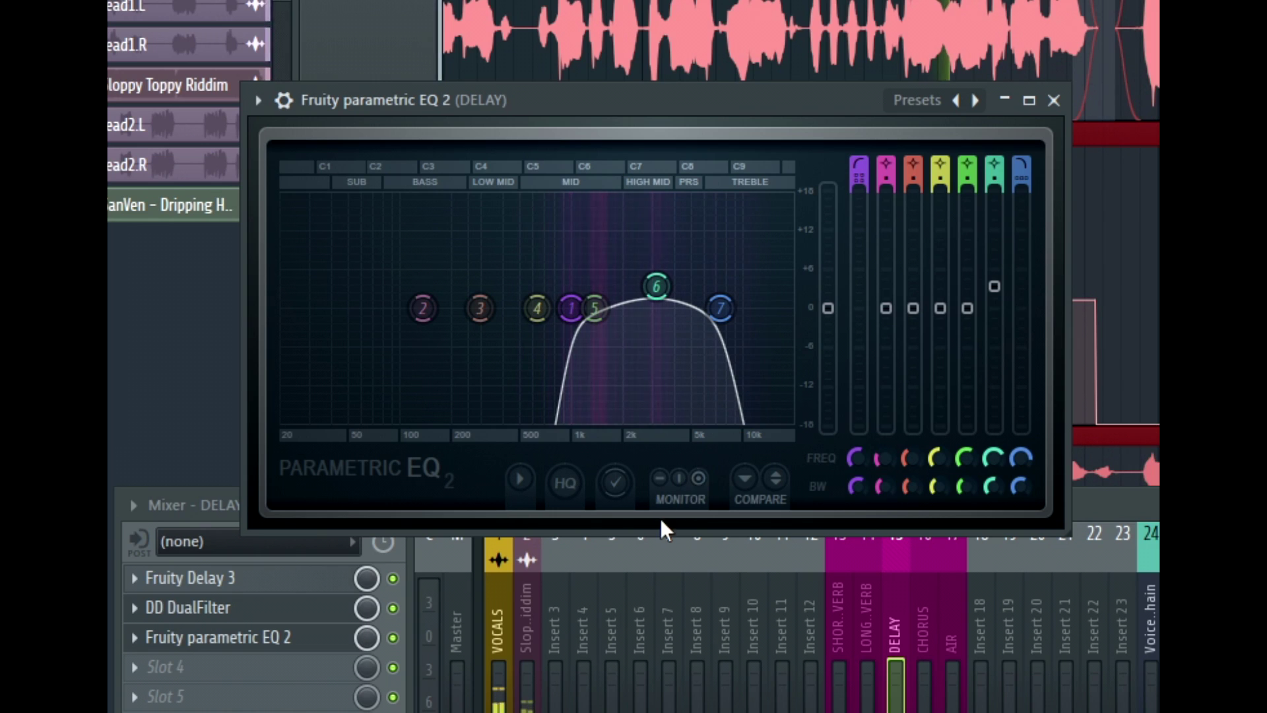
pyautogui.press('space')
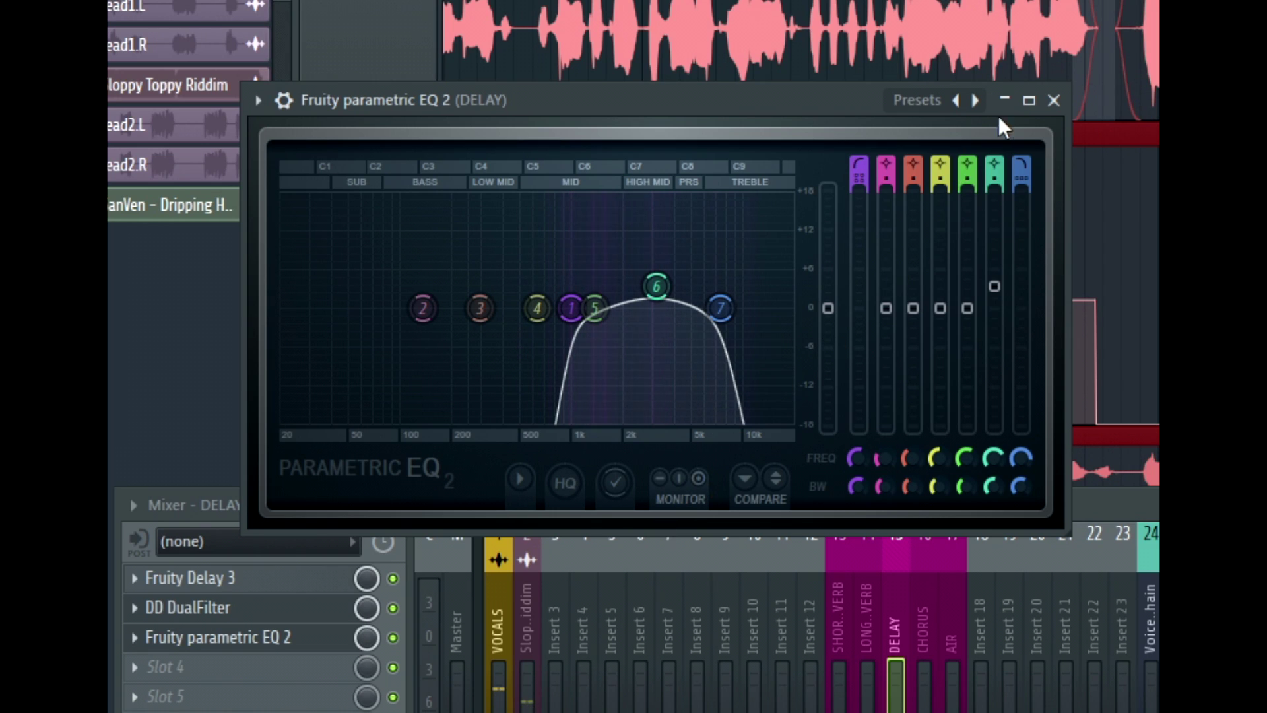
pyautogui.click(393, 638)
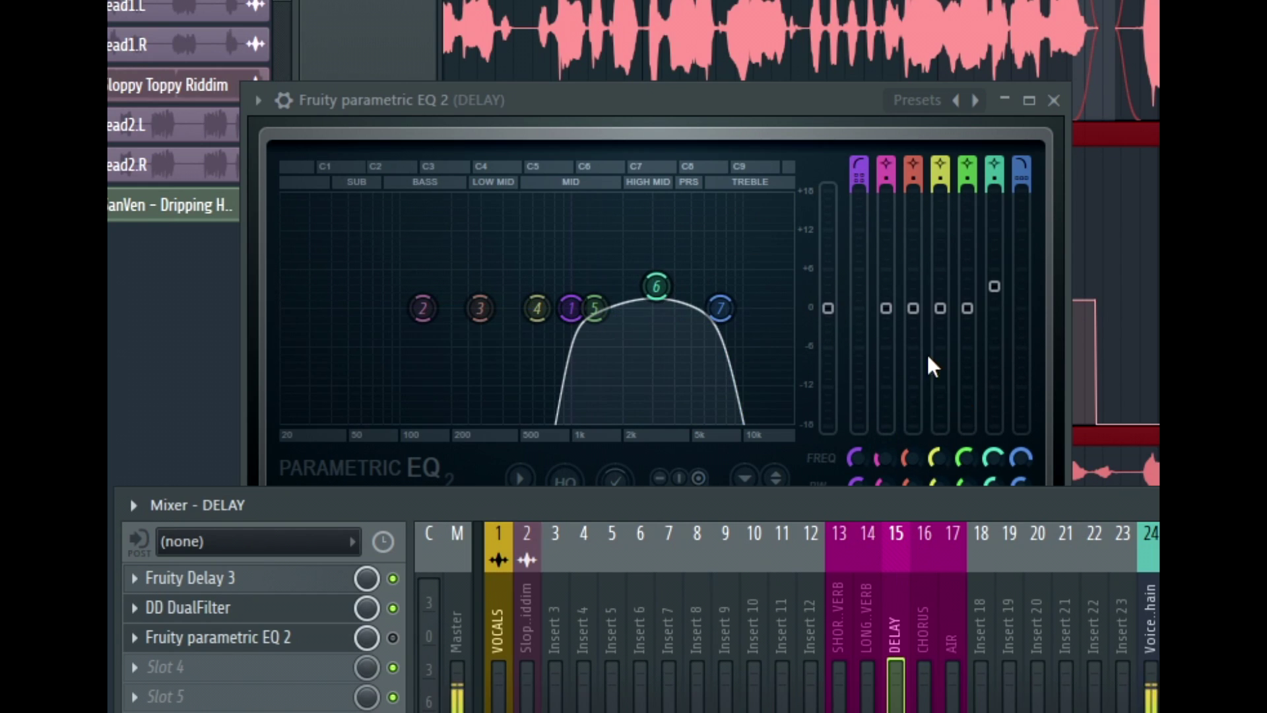
pyautogui.moveTo(656, 286); pyautogui.dragTo(655, 235)
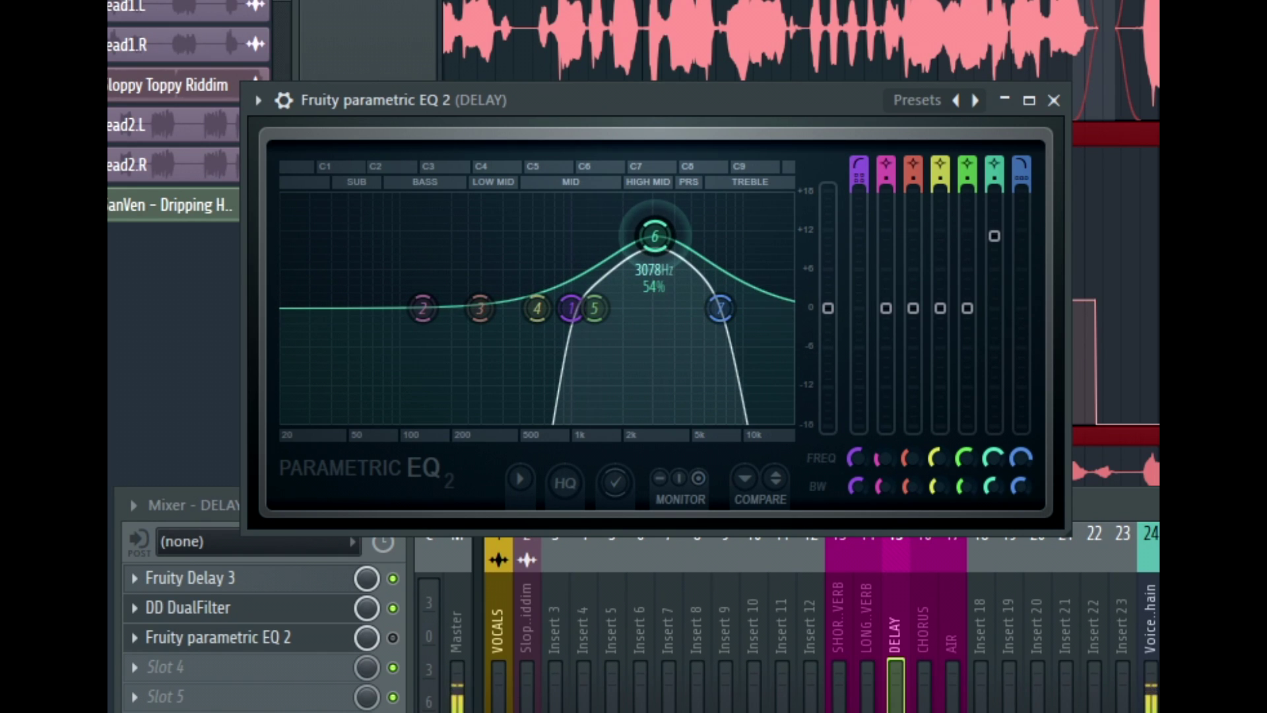
pyautogui.click(393, 637)
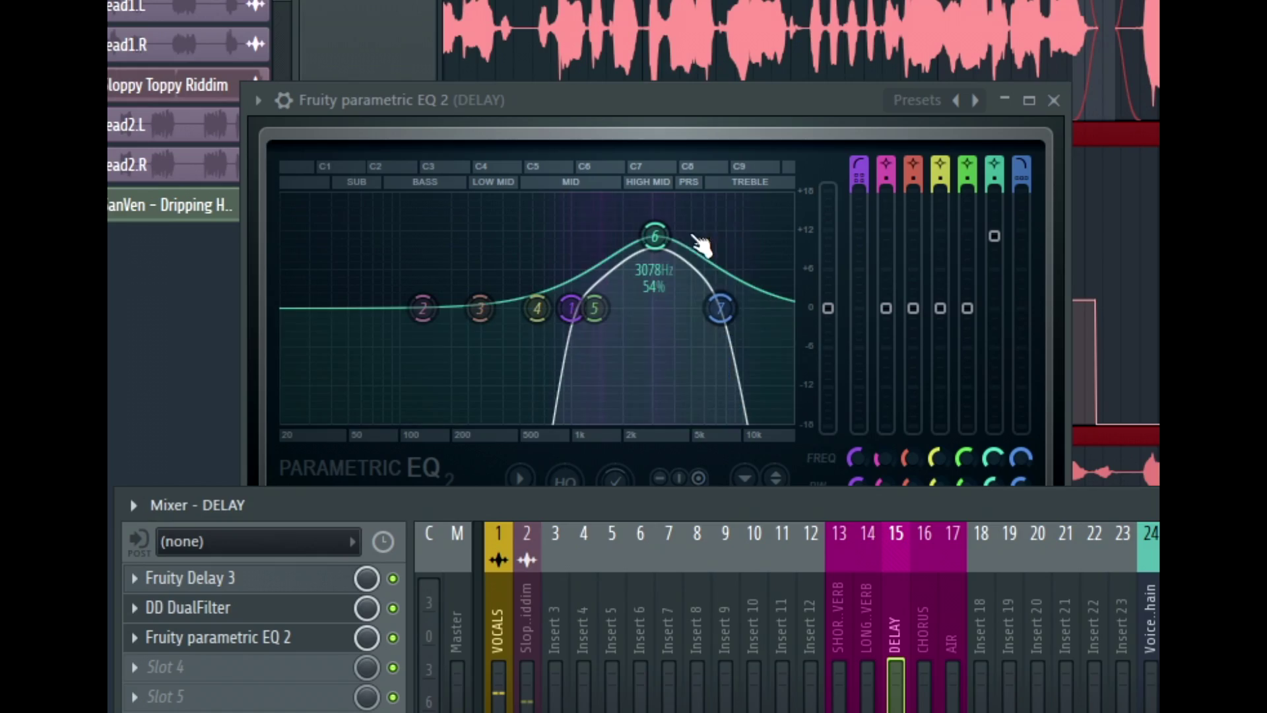
pyautogui.moveTo(655, 235)
pyautogui.mouseDown()
pyautogui.moveTo(665, 240)
pyautogui.moveTo(644, 234)
pyautogui.mouseUp()
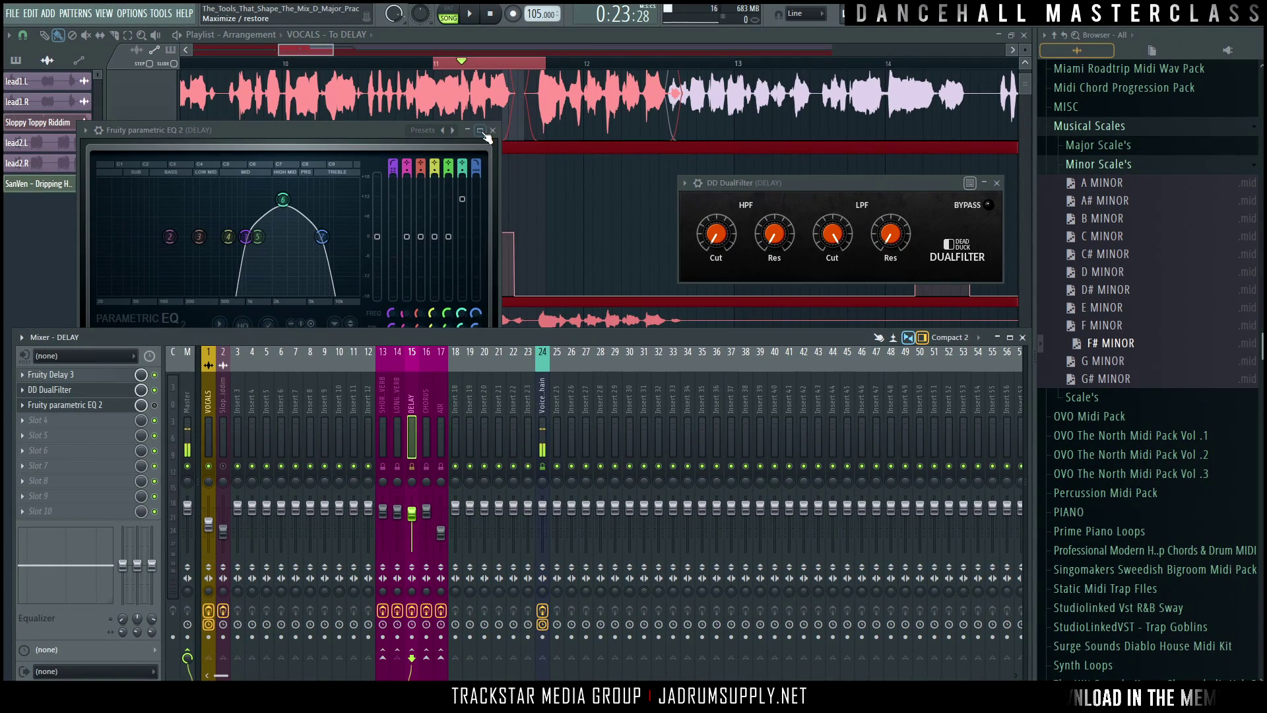
# Step: Close and reopen the parametric EQ, arranging it and the DualFilter window side by side
pyautogui.click(492, 130)
pyautogui.moveTo(805, 185); pyautogui.dragTo(683, 164)
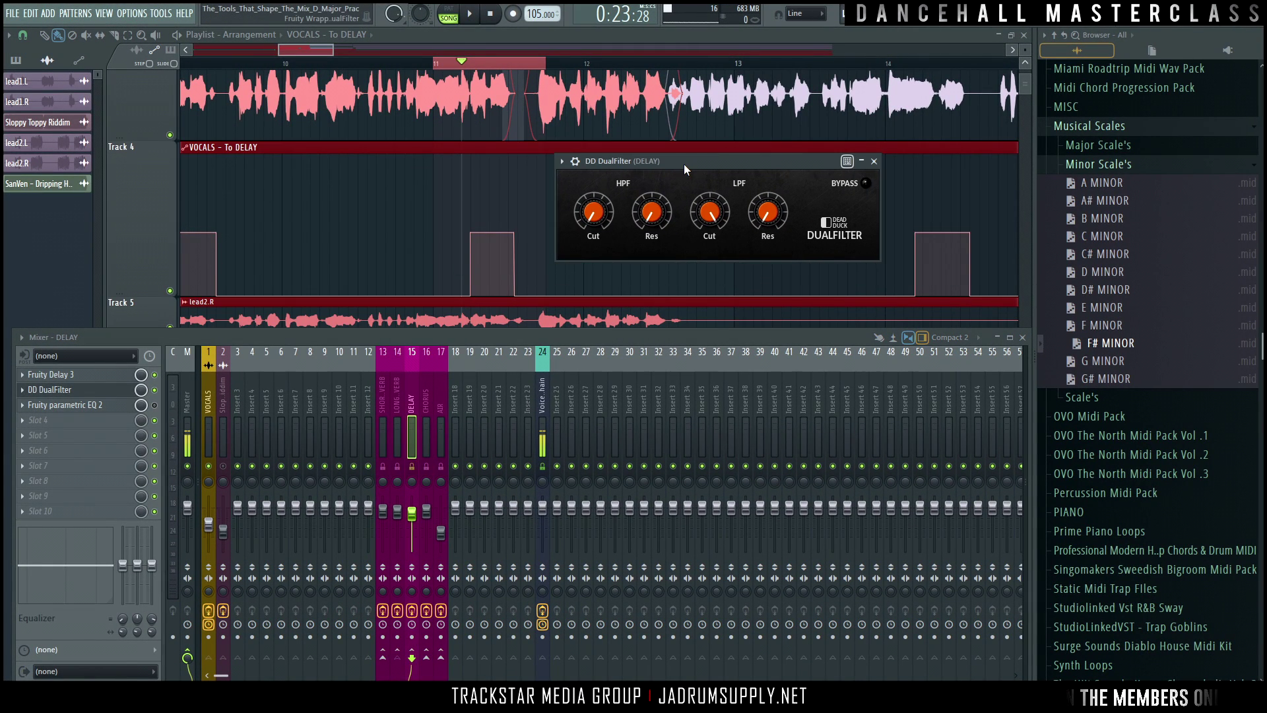
pyautogui.click(65, 405)
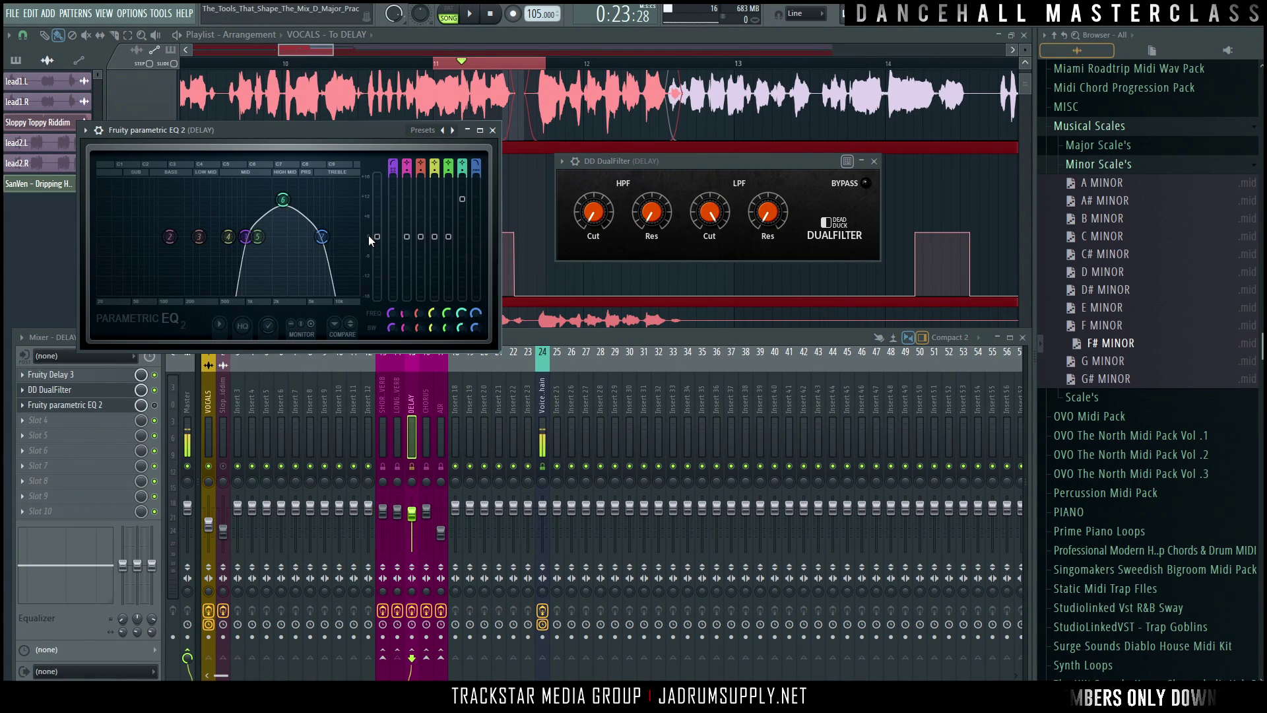
pyautogui.moveTo(311, 125); pyautogui.dragTo(299, 125)
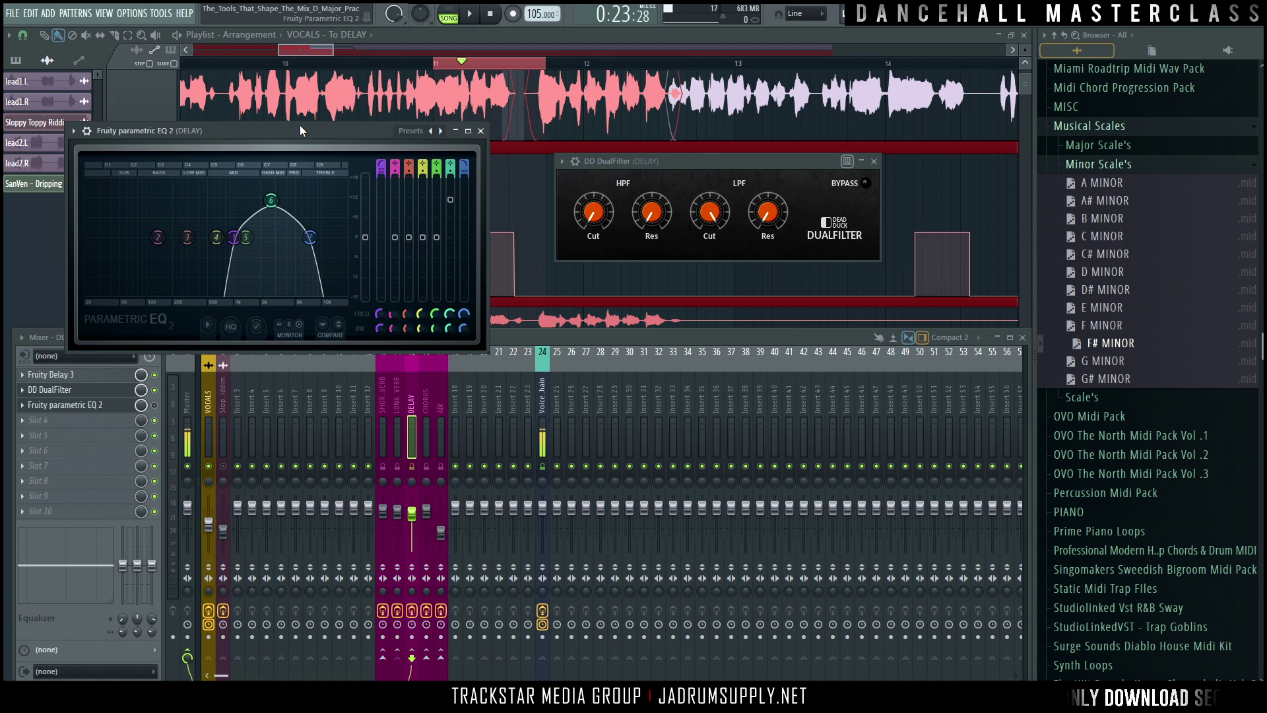
# Step: Set the DualFilter HPF cutoff to about 7471 Hz and LPF cutoff to 10438 Hz, then audition
pyautogui.moveTo(596, 192); pyautogui.dragTo(596, 218)
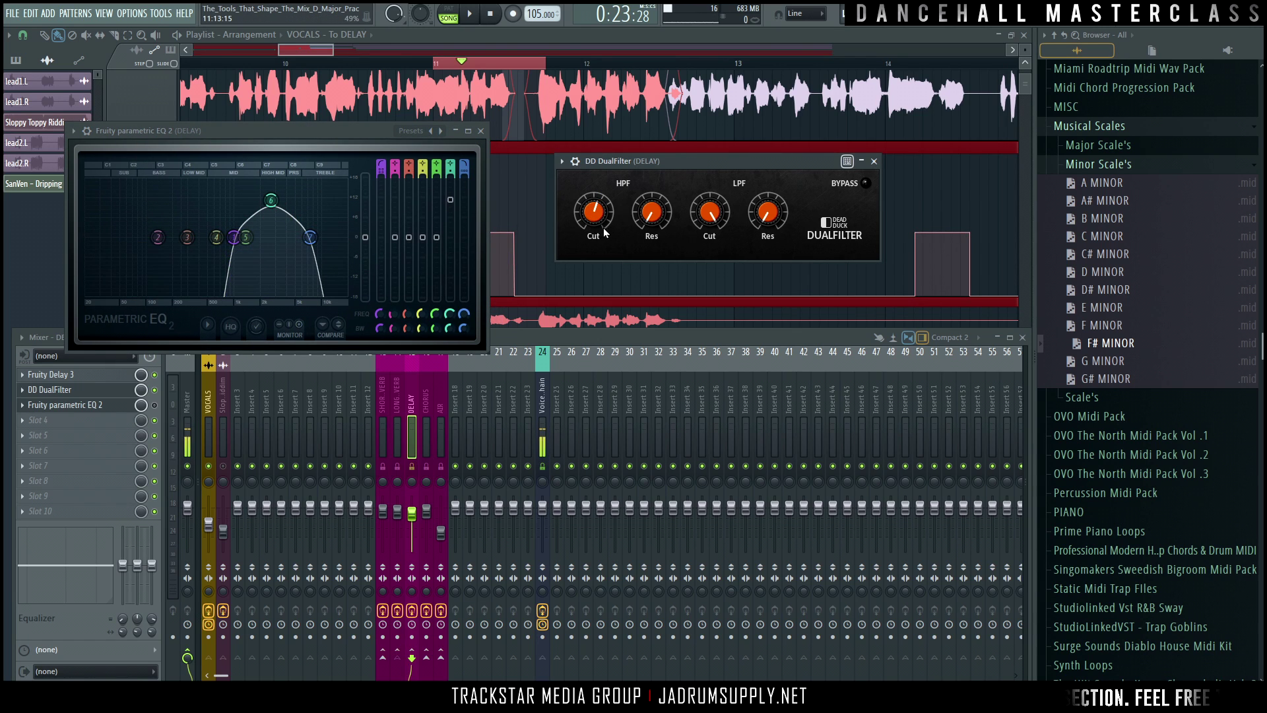
pyautogui.moveTo(605, 232)
pyautogui.mouseDown()
pyautogui.moveTo(600, 203)
pyautogui.moveTo(600, 227)
pyautogui.mouseUp()
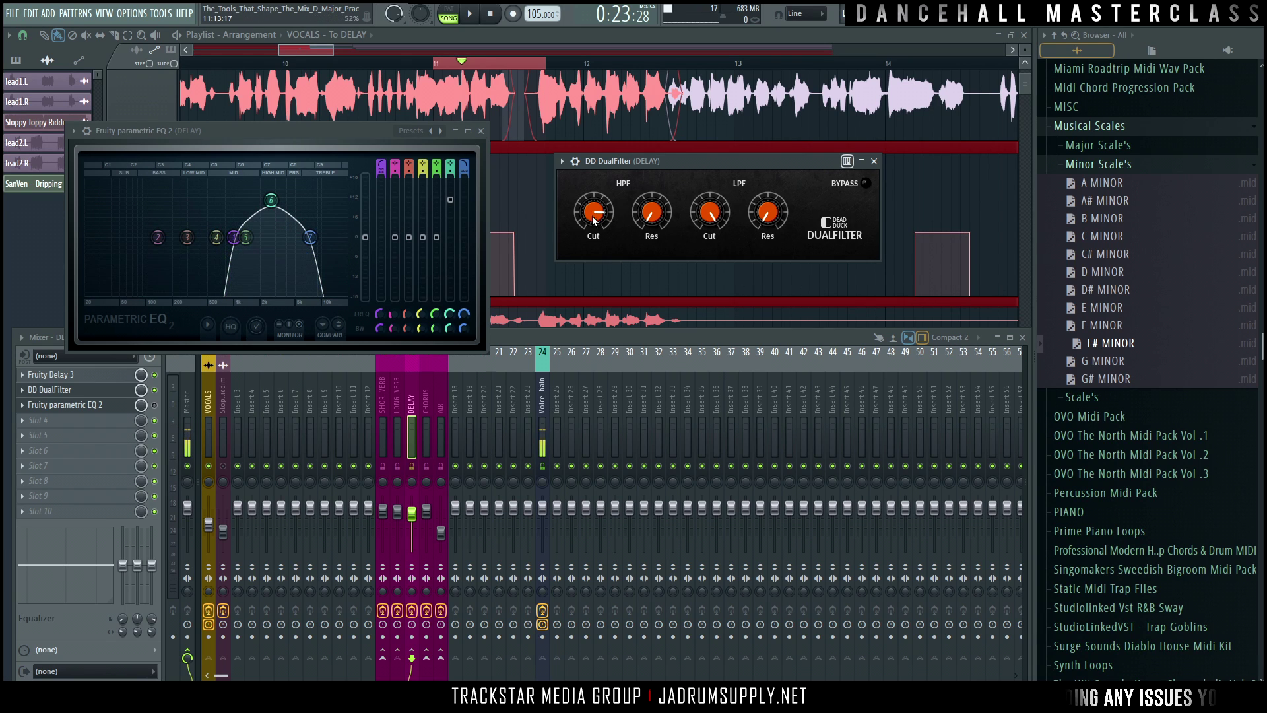
pyautogui.moveTo(593, 221); pyautogui.dragTo(596, 223)
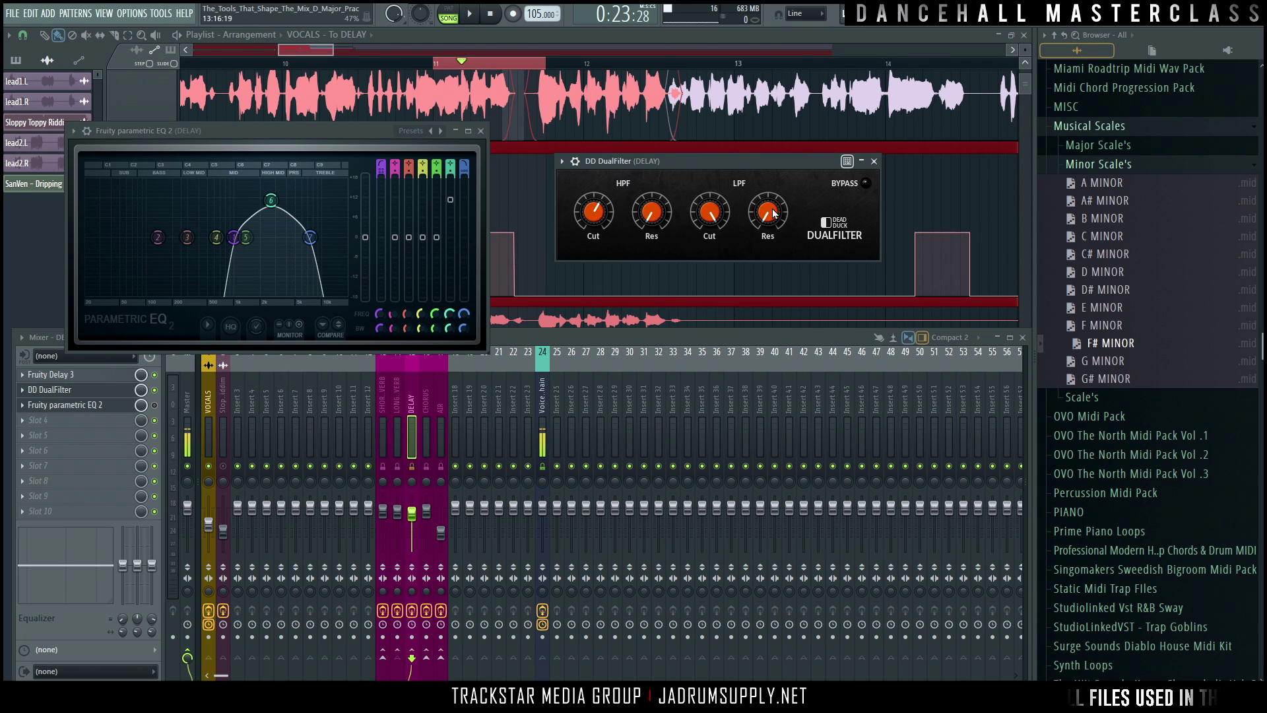
pyautogui.moveTo(721, 212); pyautogui.dragTo(720, 250)
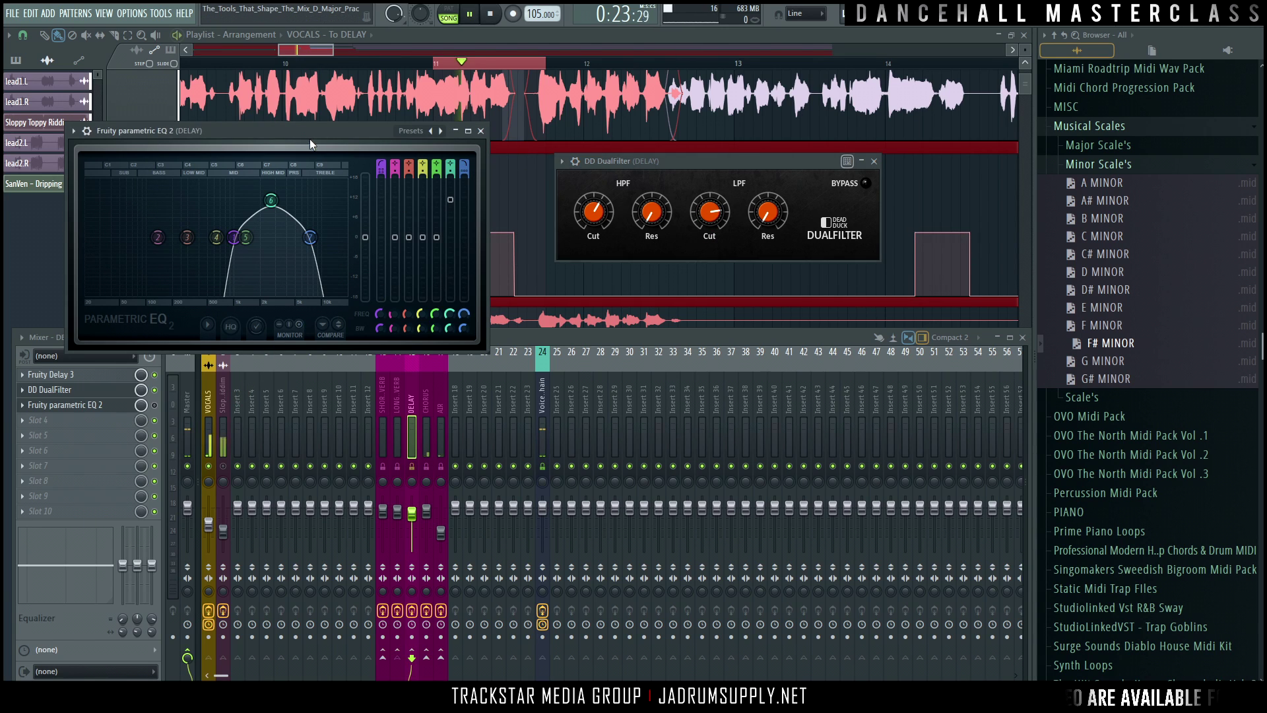
pyautogui.press('space')
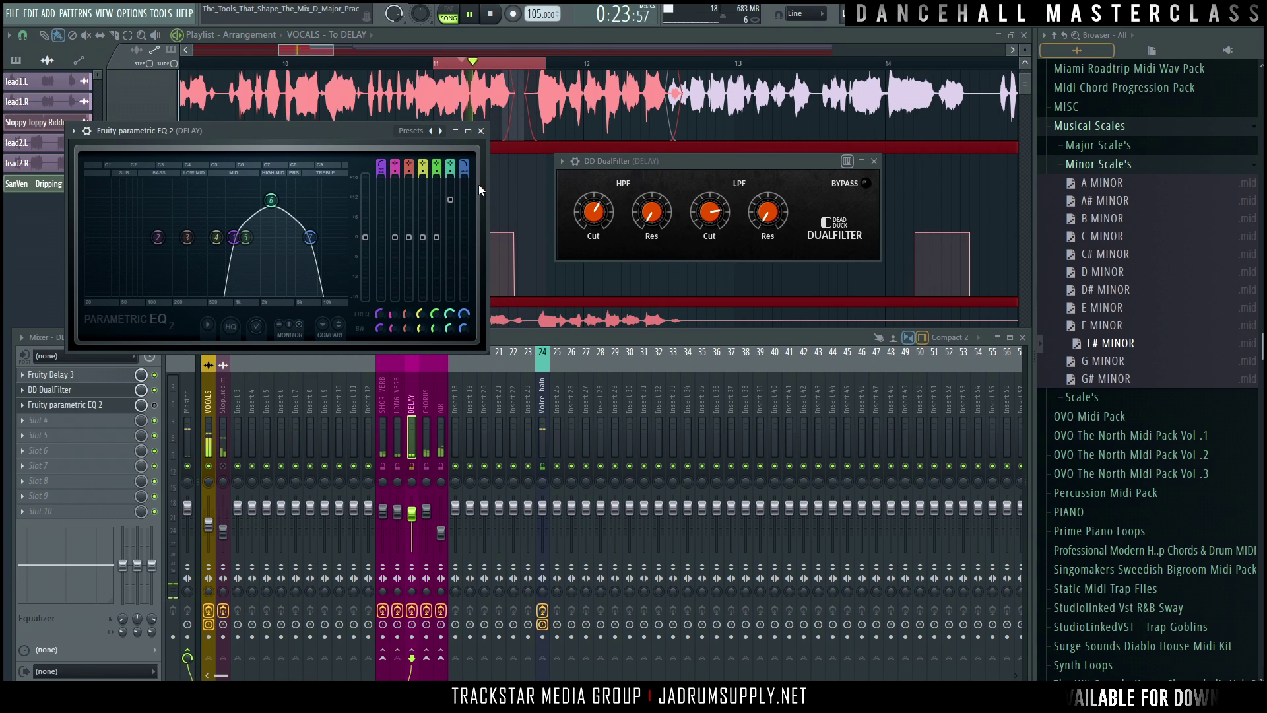
pyautogui.press('space')
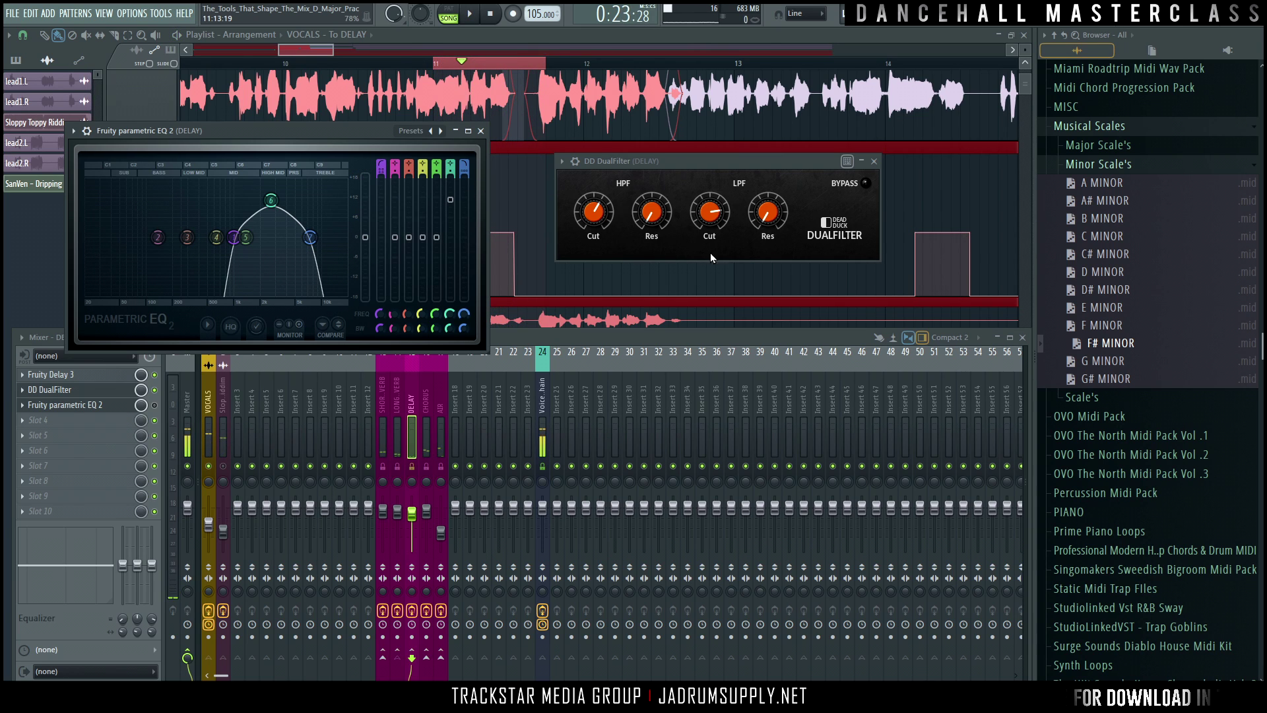
# Step: Raise the HPF and LPF resonances, move EQ band 6 to about 3977 Hz, and play
pyautogui.moveTo(649, 222); pyautogui.dragTo(652, 152)
pyautogui.click(776, 218)
pyautogui.moveTo(768, 157); pyautogui.dragTo(767, 153)
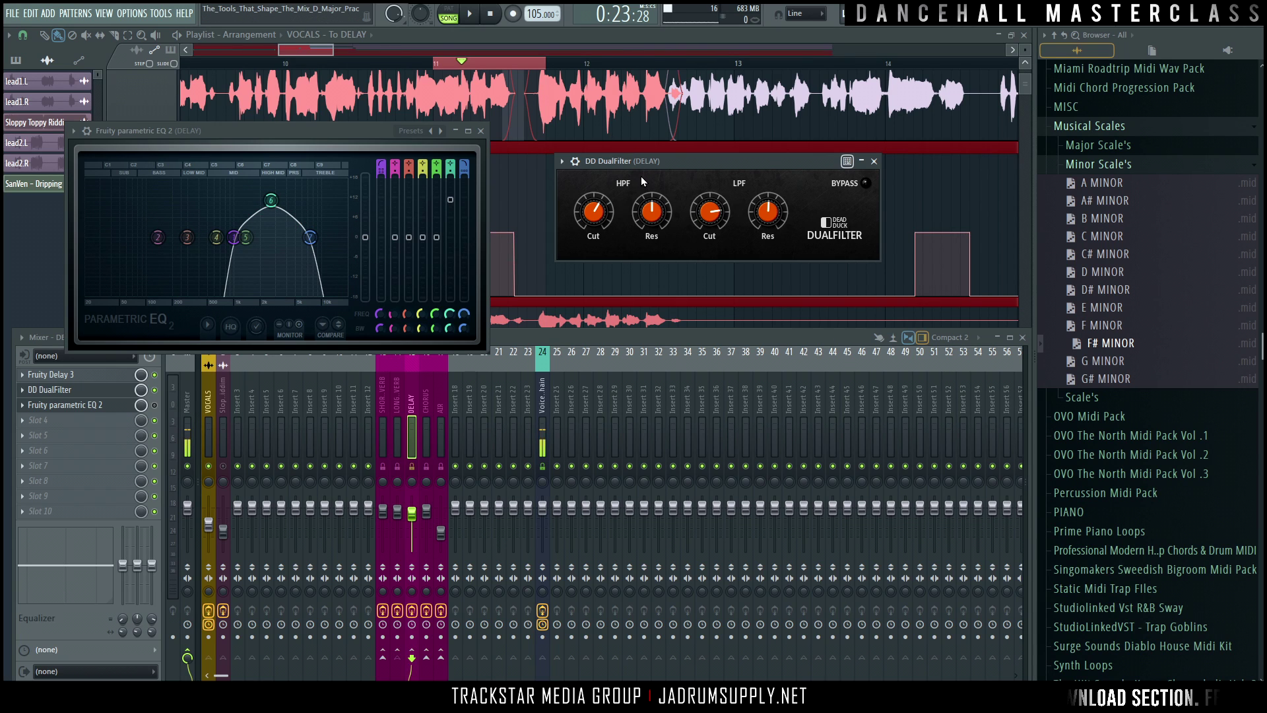
pyautogui.moveTo(271, 200); pyautogui.dragTo(279, 212)
pyautogui.press('space')
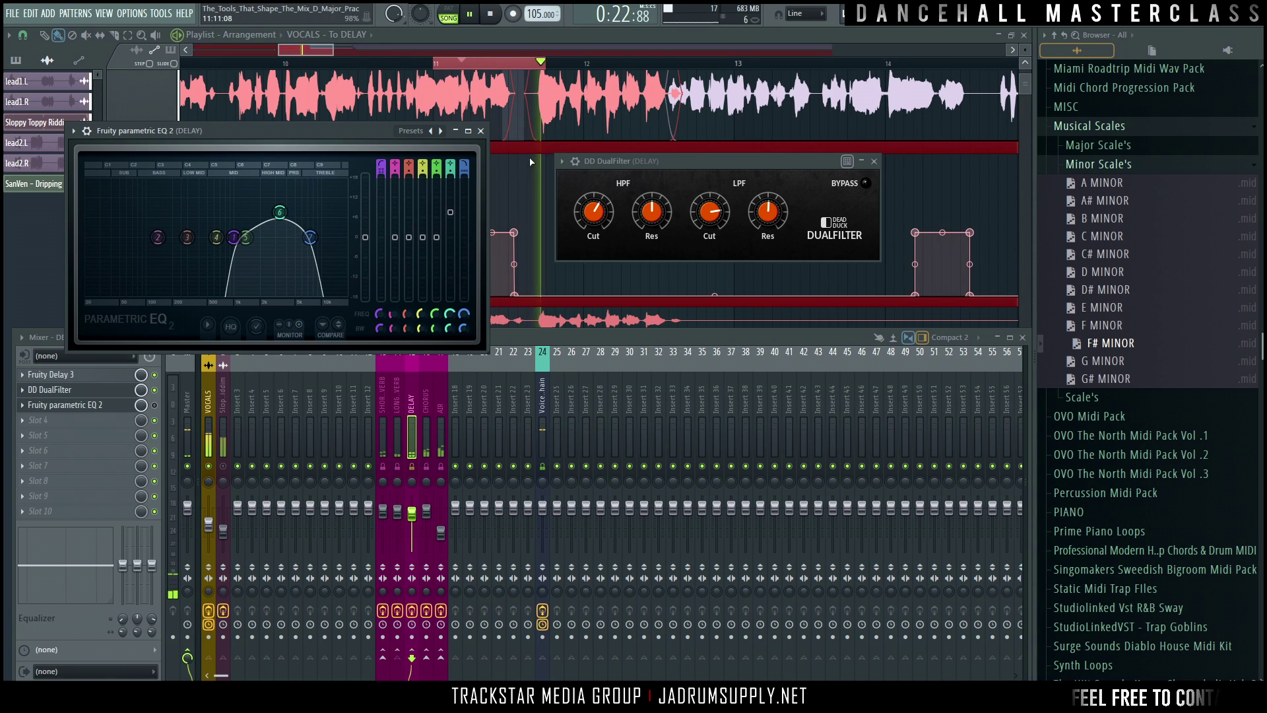
# Step: Rough in the DualFilter cutoffs while auditioning, dropping the high-pass to about 1.2 kHz
pyautogui.press('space')
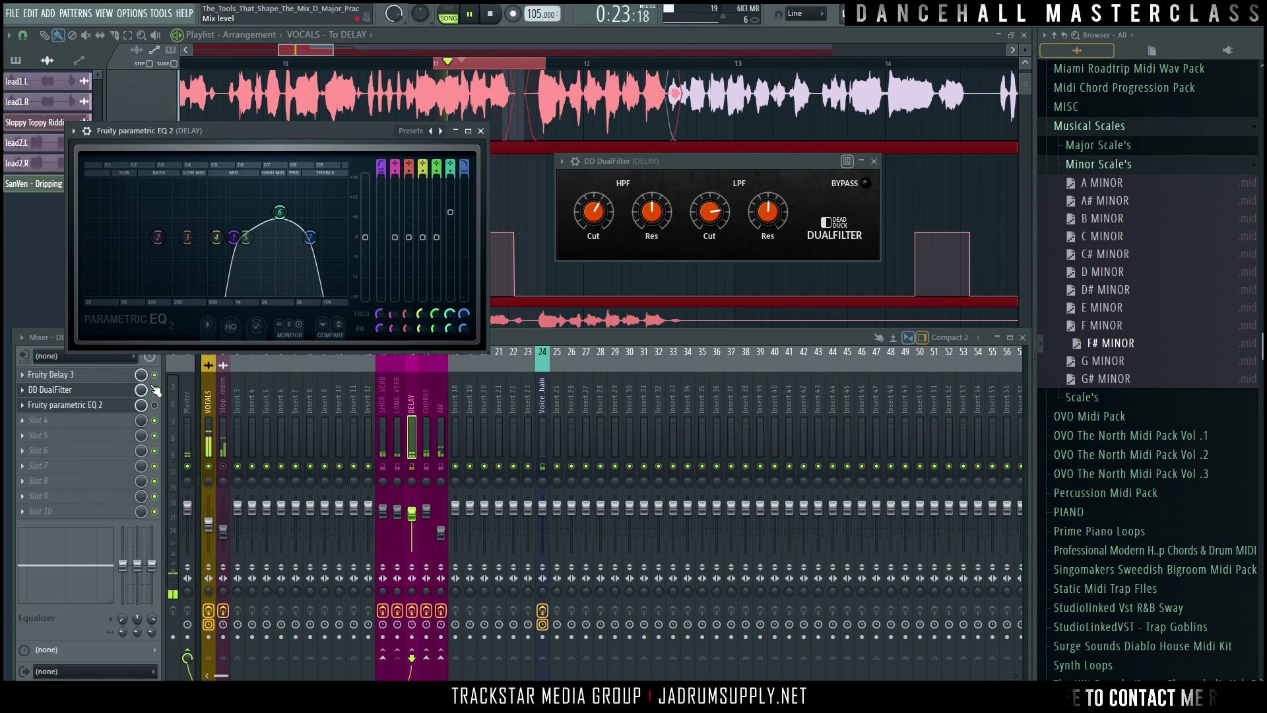
pyautogui.moveTo(596, 219); pyautogui.dragTo(596, 208)
pyautogui.moveTo(720, 217); pyautogui.dragTo(714, 256)
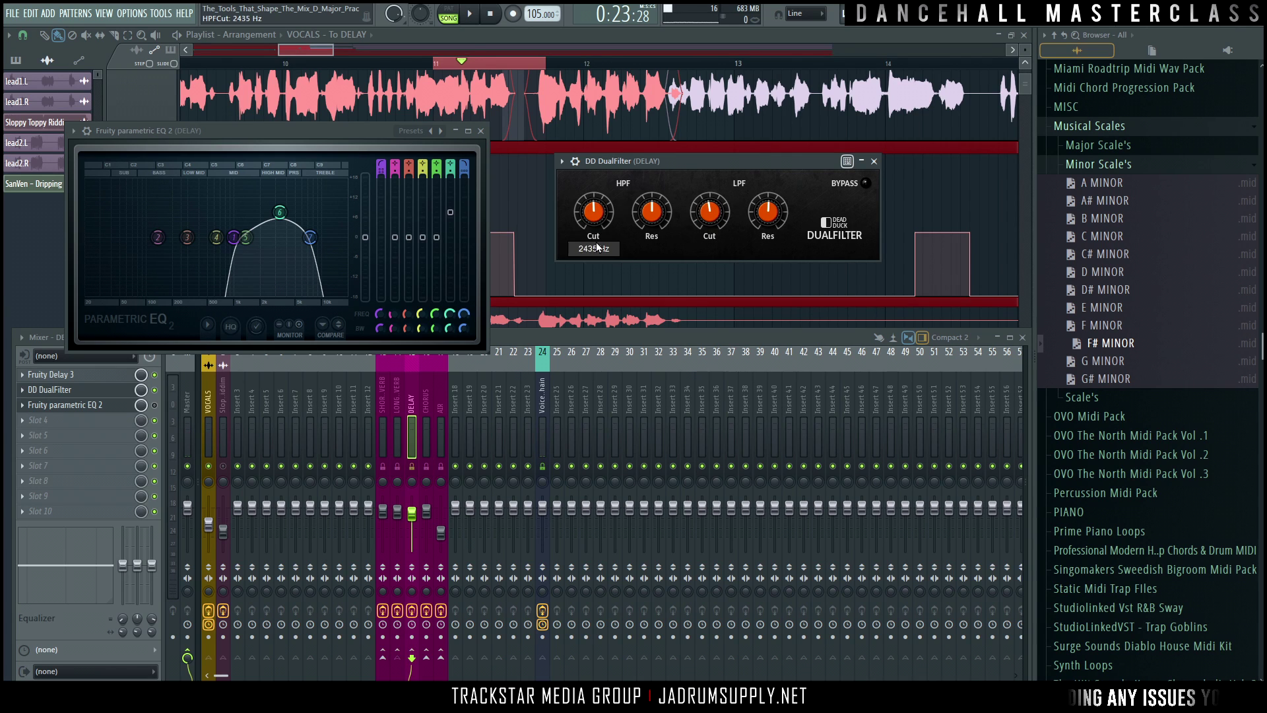
pyautogui.moveTo(602, 161); pyautogui.dragTo(598, 180)
pyautogui.press('space')
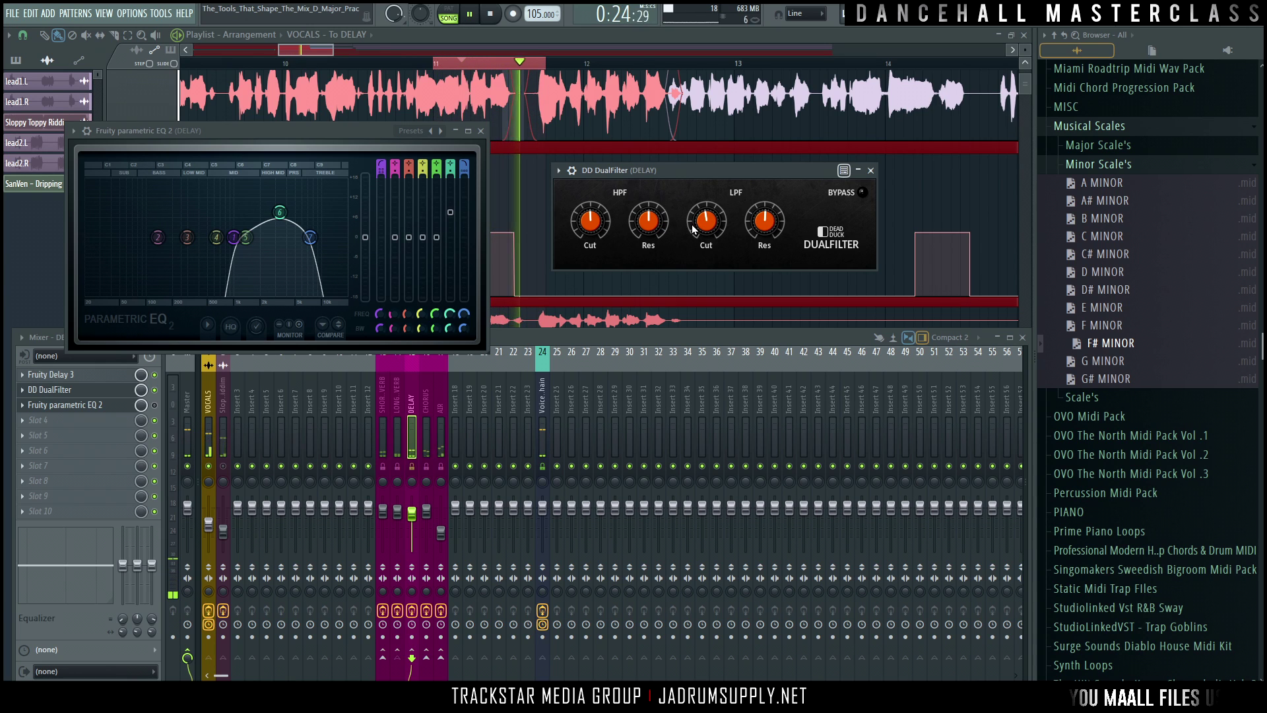
pyautogui.moveTo(588, 221); pyautogui.dragTo(578, 144)
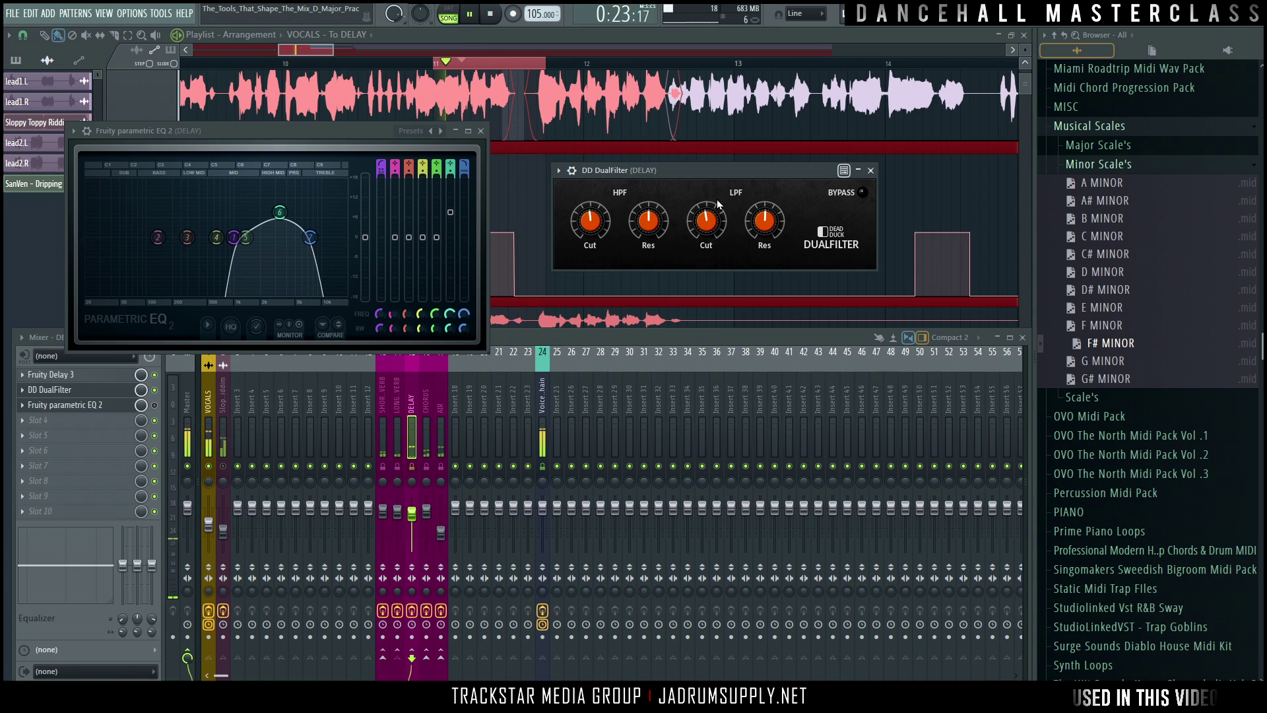
# Step: Pull the parametric EQ's low-pass band slightly lower
pyautogui.moveTo(706, 226)
pyautogui.scroll(3, 707, 226)
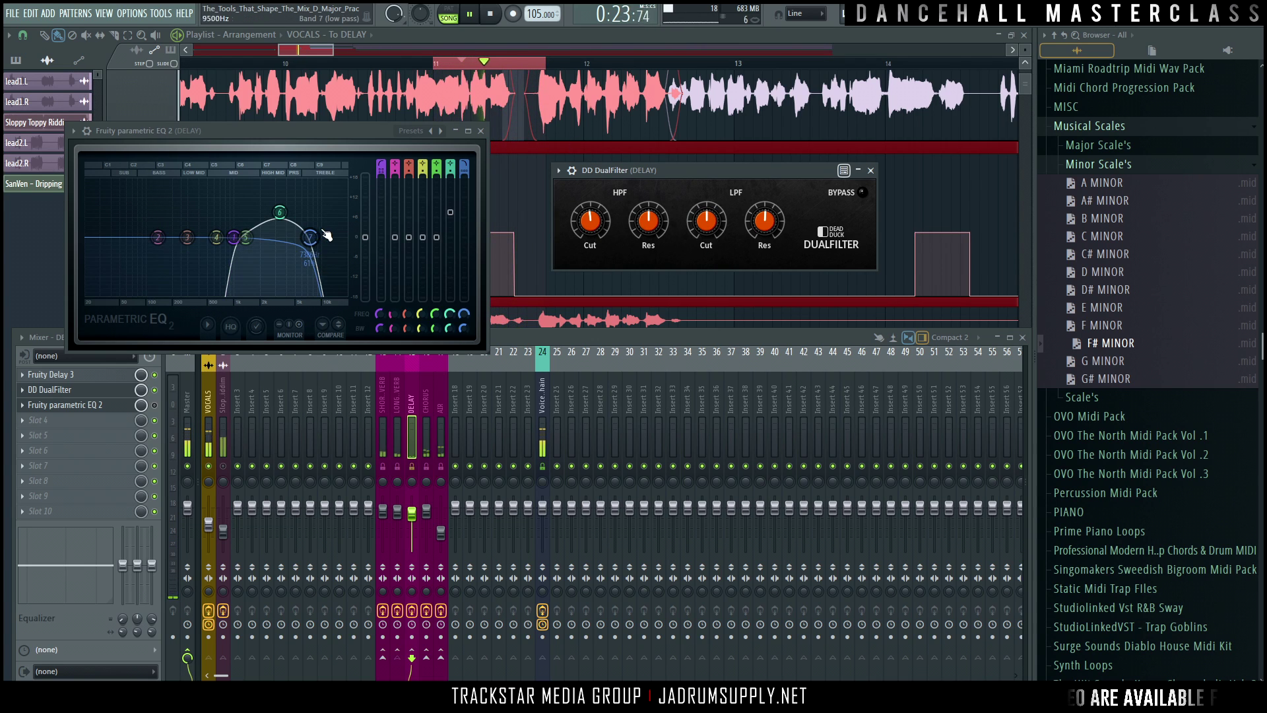
pyautogui.moveTo(310, 237); pyautogui.dragTo(266, 237)
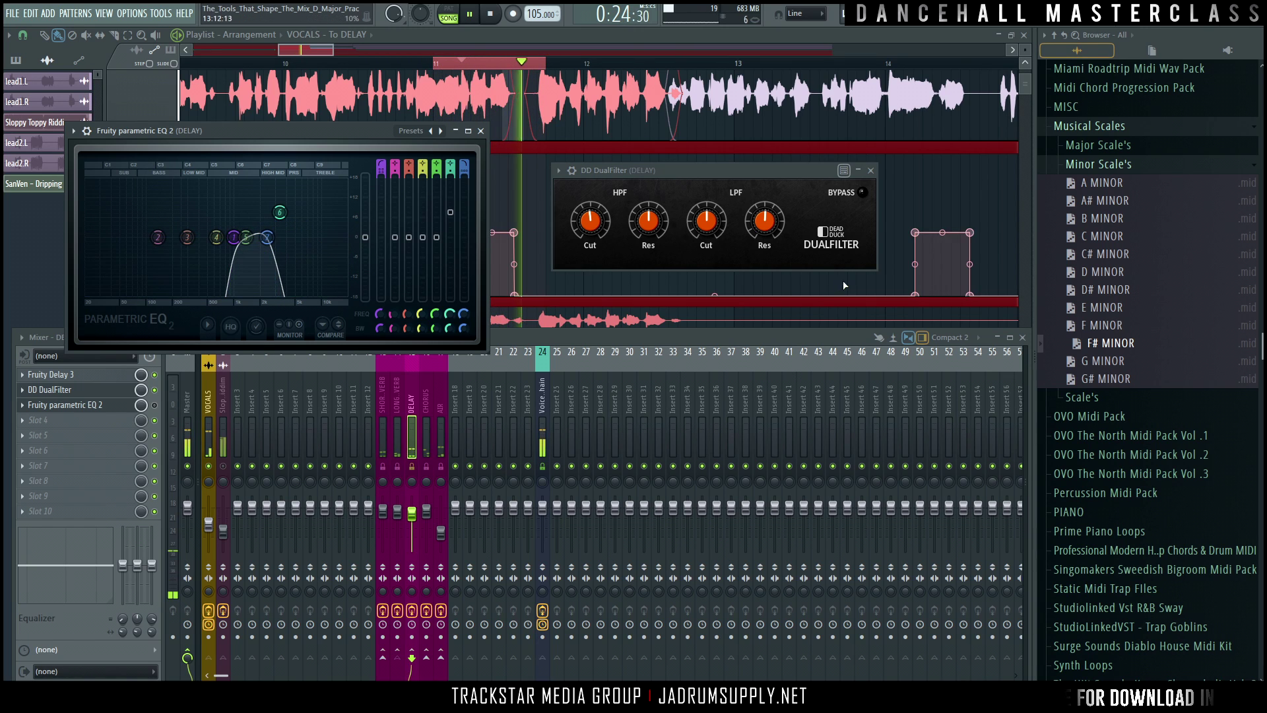
# Step: Set the low-pass cutoff near 3.5 kHz and high-pass to 904 Hz, and raise both resonances
pyautogui.moveTo(711, 239)
pyautogui.mouseDown()
pyautogui.moveTo(711, 228)
pyautogui.moveTo(710, 242)
pyautogui.mouseUp()
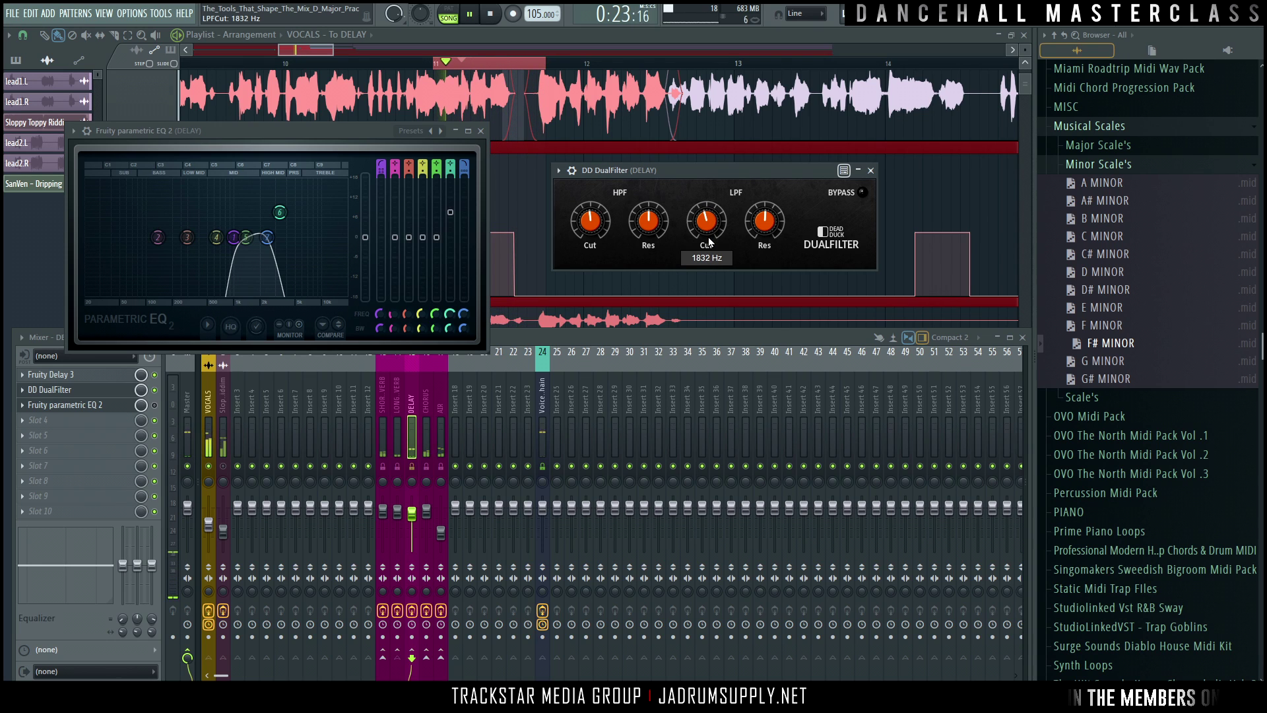
pyautogui.moveTo(580, 228)
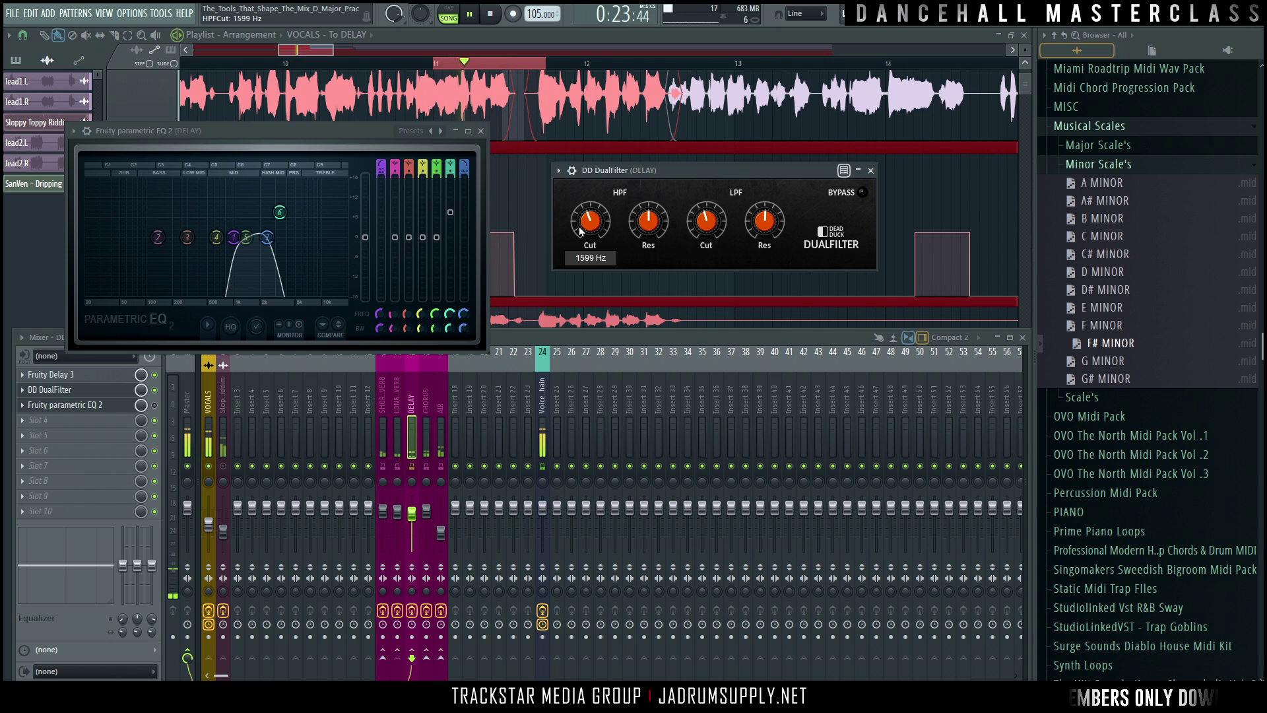
pyautogui.moveTo(578, 231); pyautogui.dragTo(578, 236)
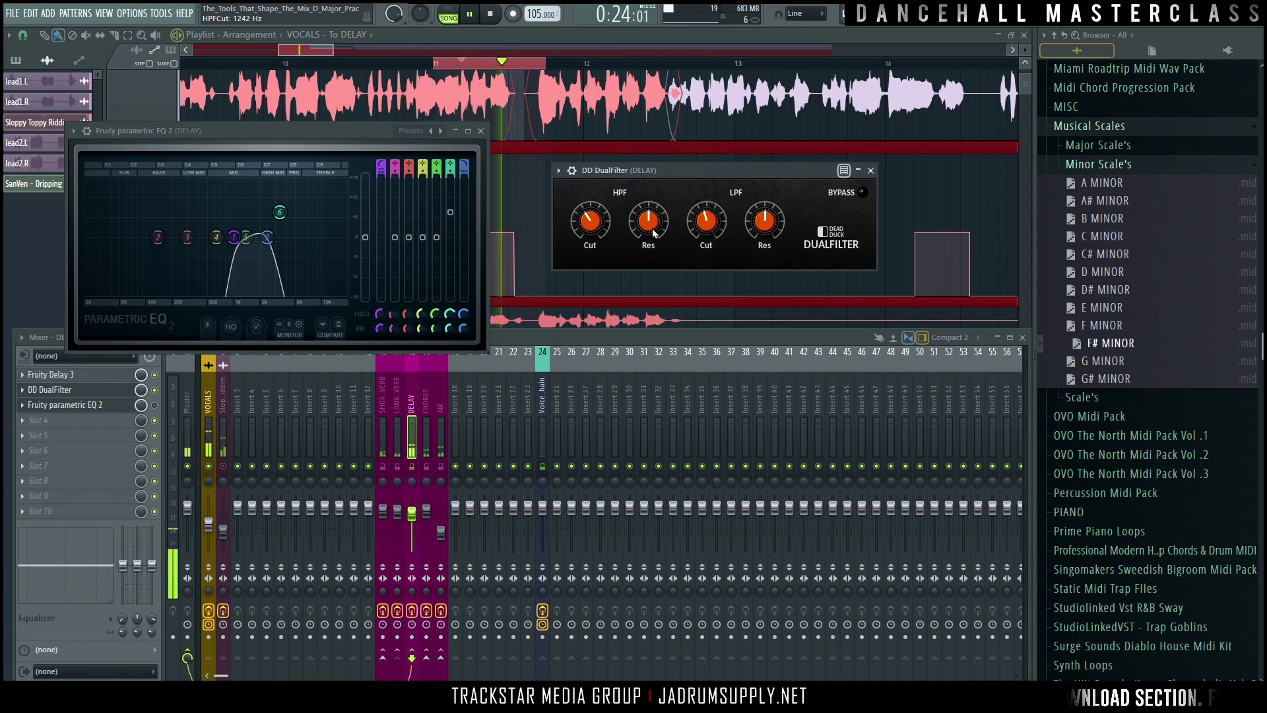
pyautogui.moveTo(651, 216)
pyautogui.moveTo(651, 216); pyautogui.dragTo(644, 176)
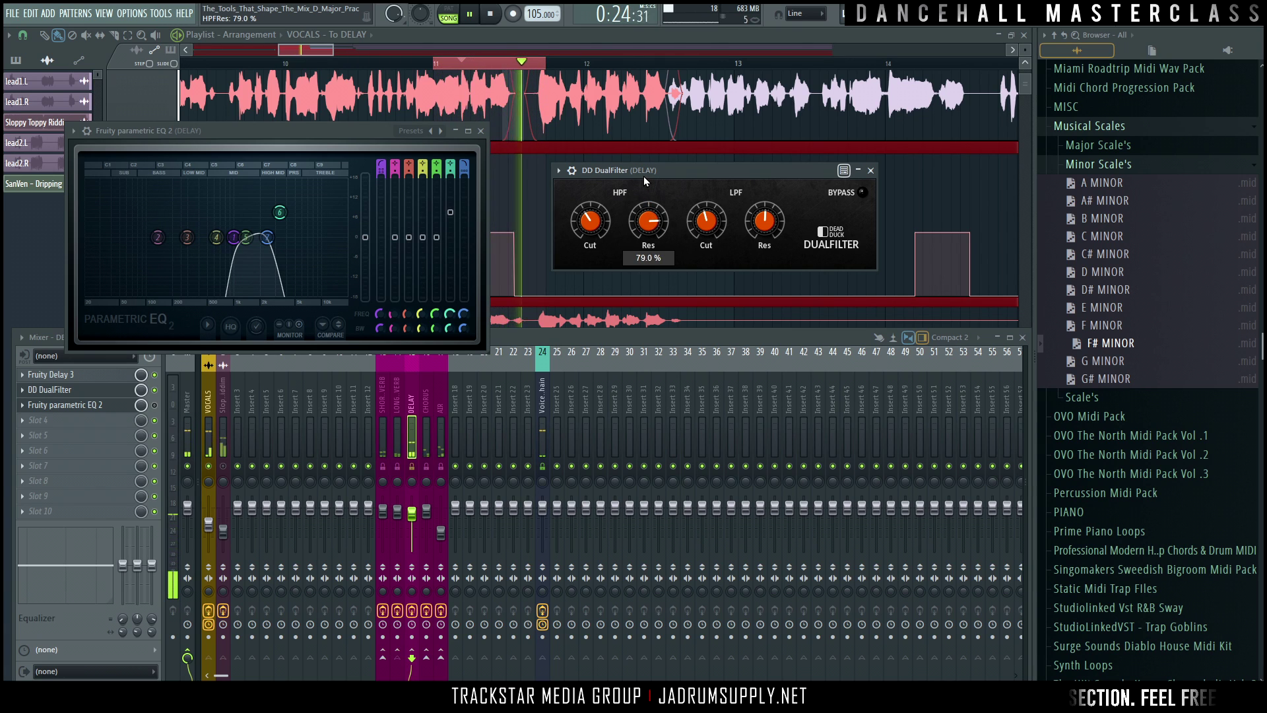
pyautogui.moveTo(767, 222); pyautogui.dragTo(769, 198)
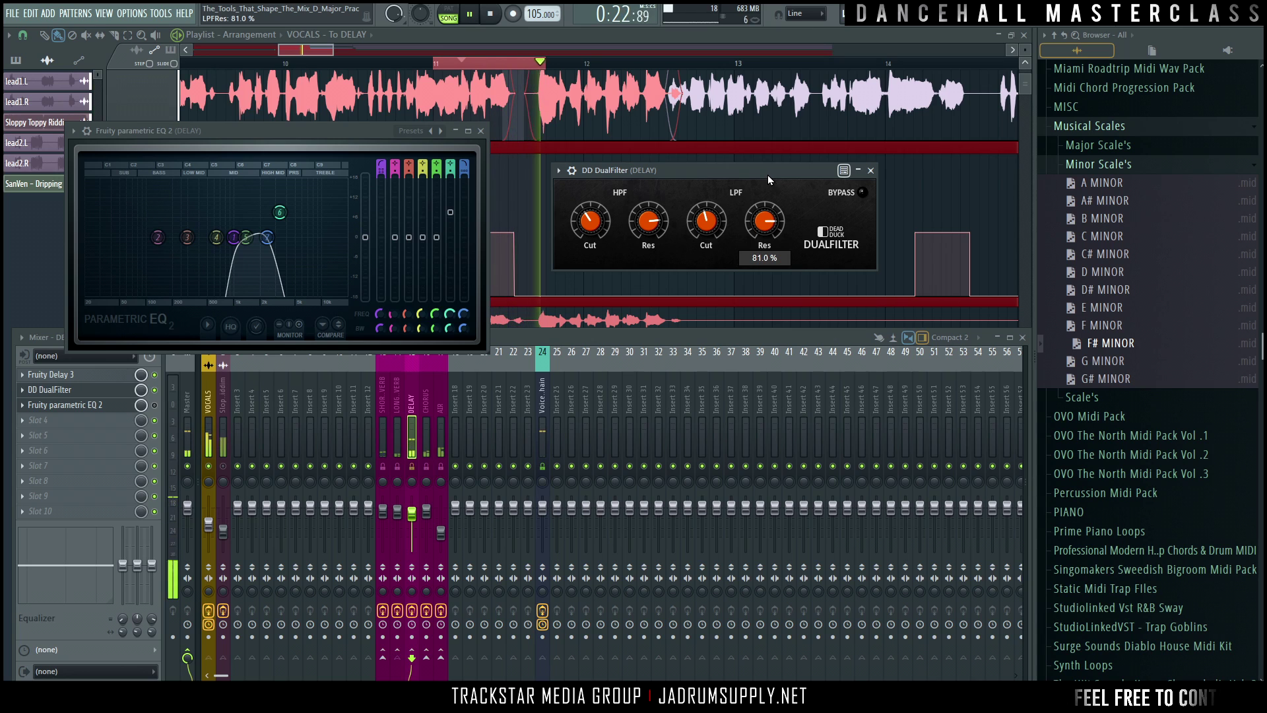
pyautogui.moveTo(706, 226)
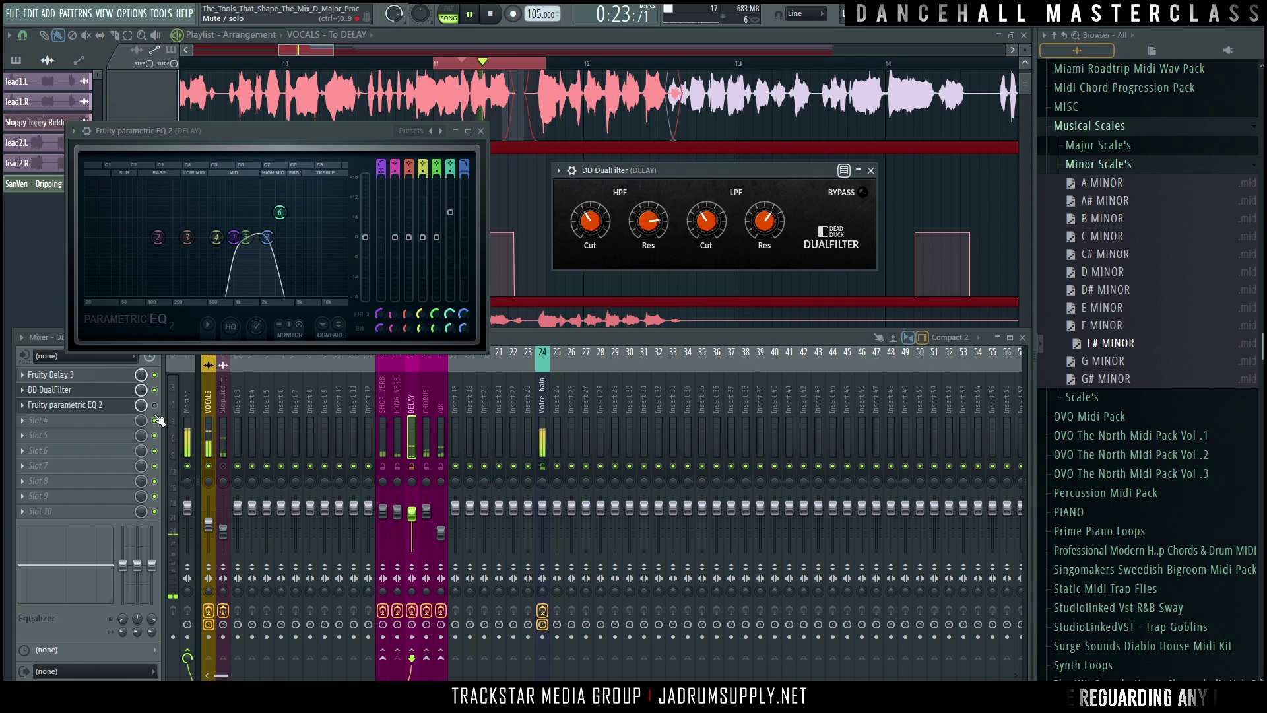
pyautogui.press('space')
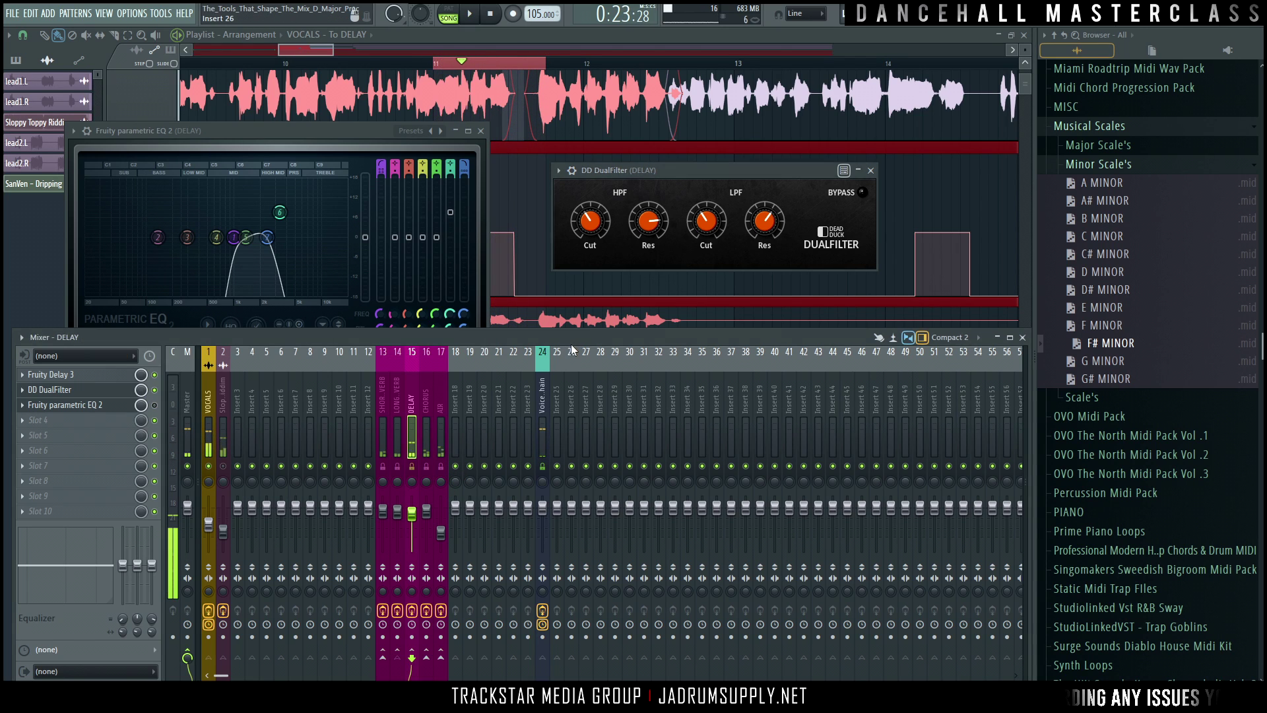
# Step: Disable and close the parametric EQ, then bring up automation options on the DD DualFilter mix knob
pyautogui.click(155, 405)
pyautogui.scroll(-1, 503, 165)
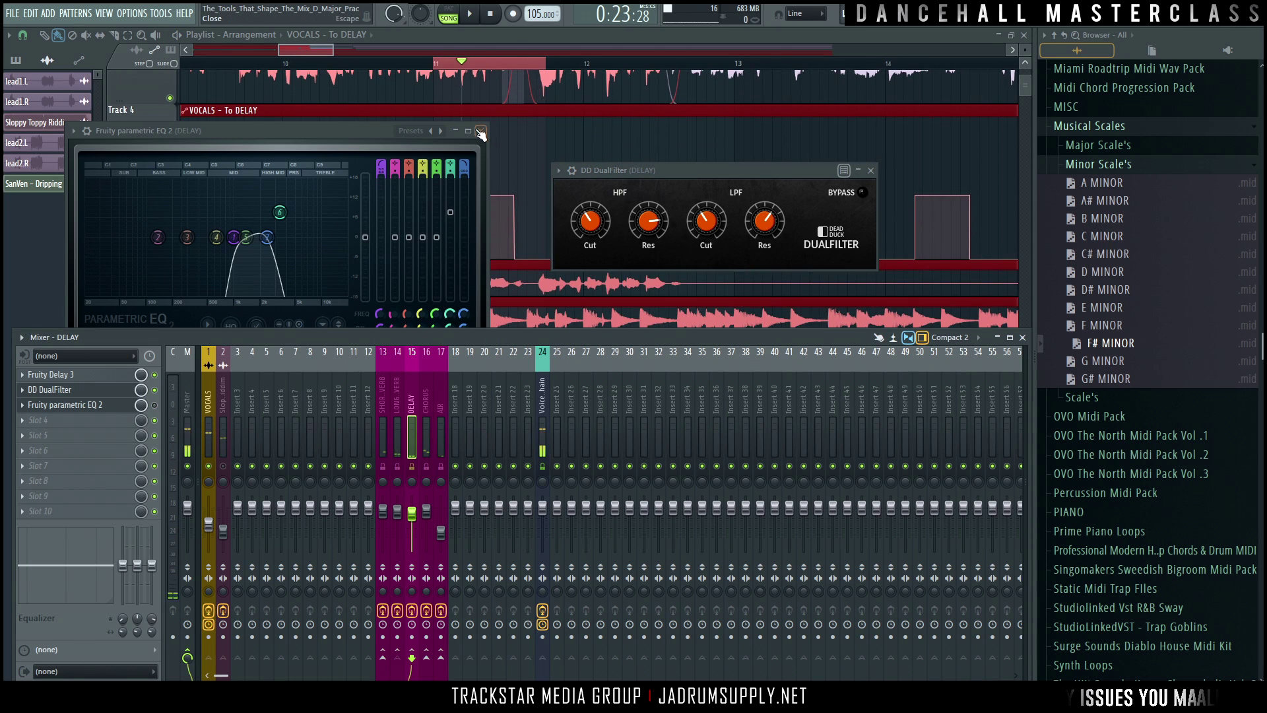
pyautogui.click(481, 131)
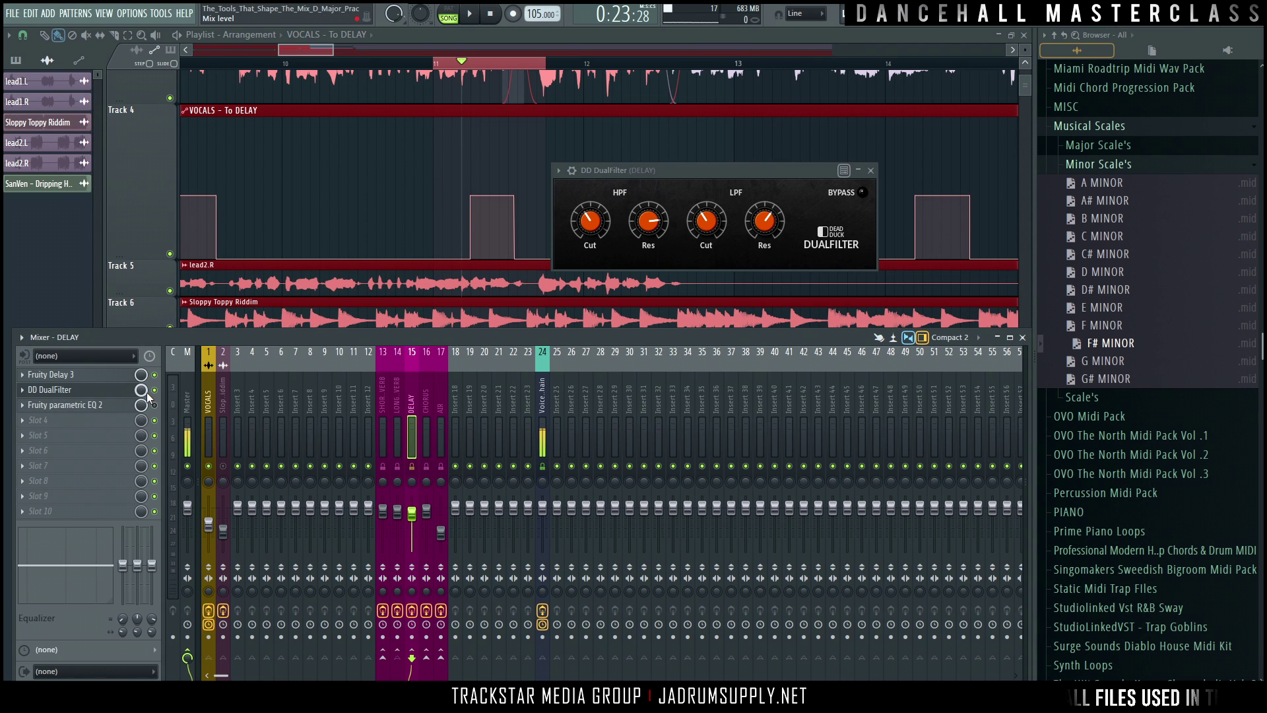
pyautogui.scroll(-3, 473, 248)
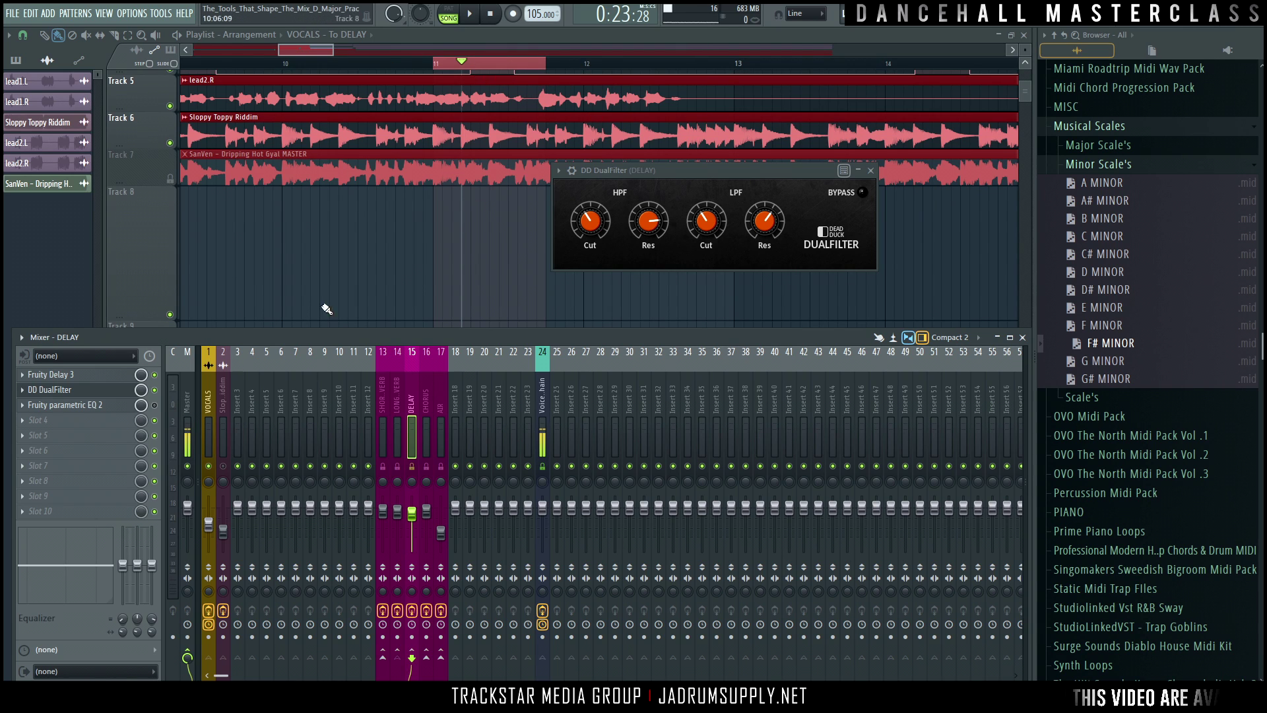
pyautogui.rightClick(141, 393)
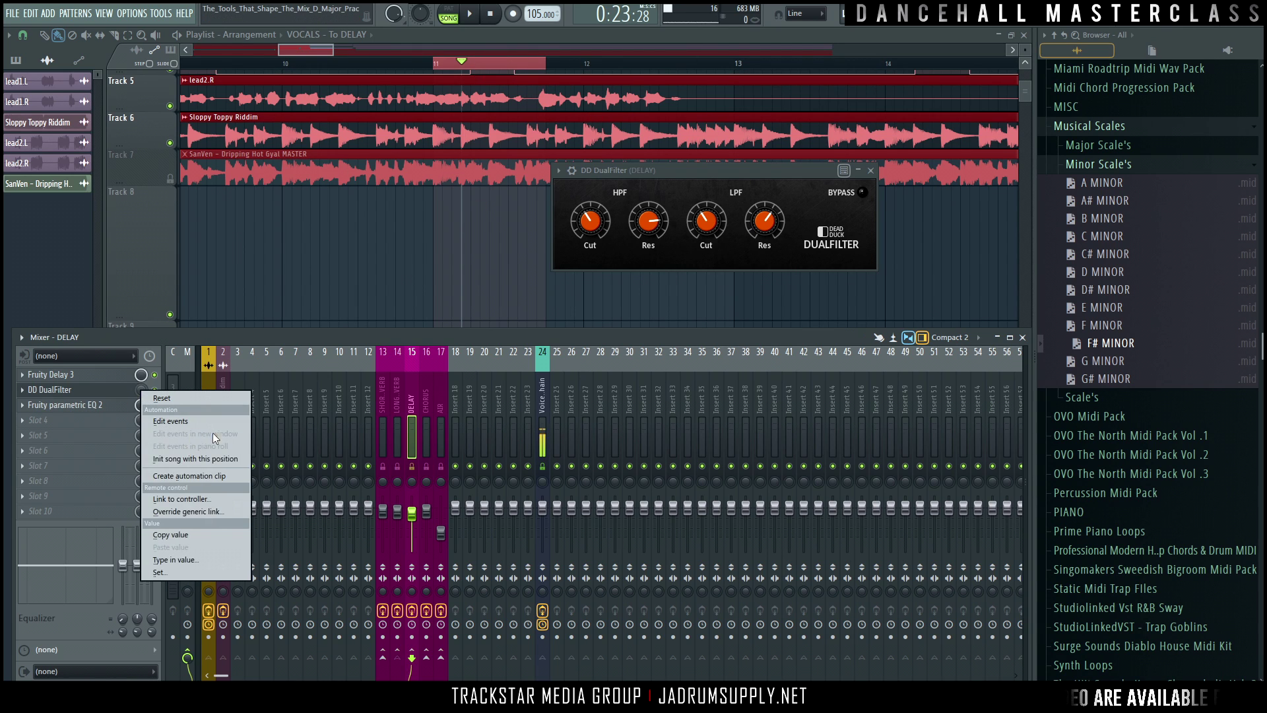
# Step: Create the DualFilter mix automation clip and shape a steep curved rise, full-level hold and drop
pyautogui.click(201, 474)
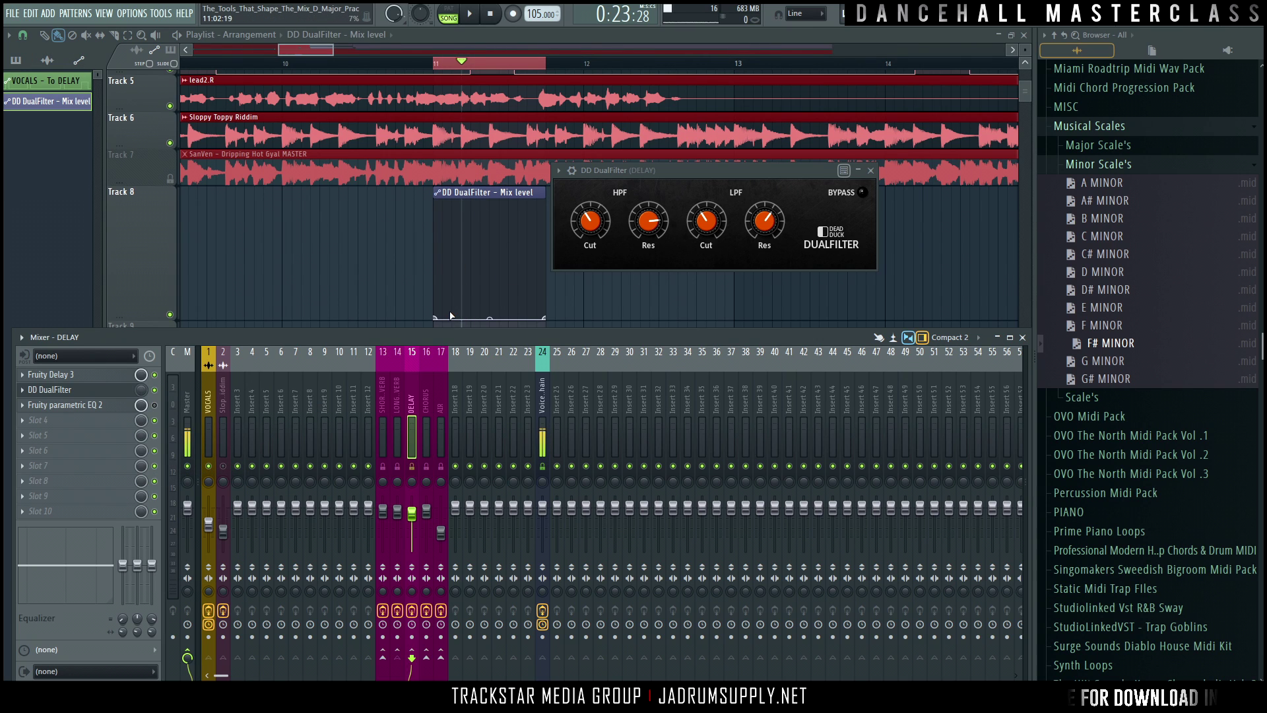
pyautogui.scroll(-1, 454, 324)
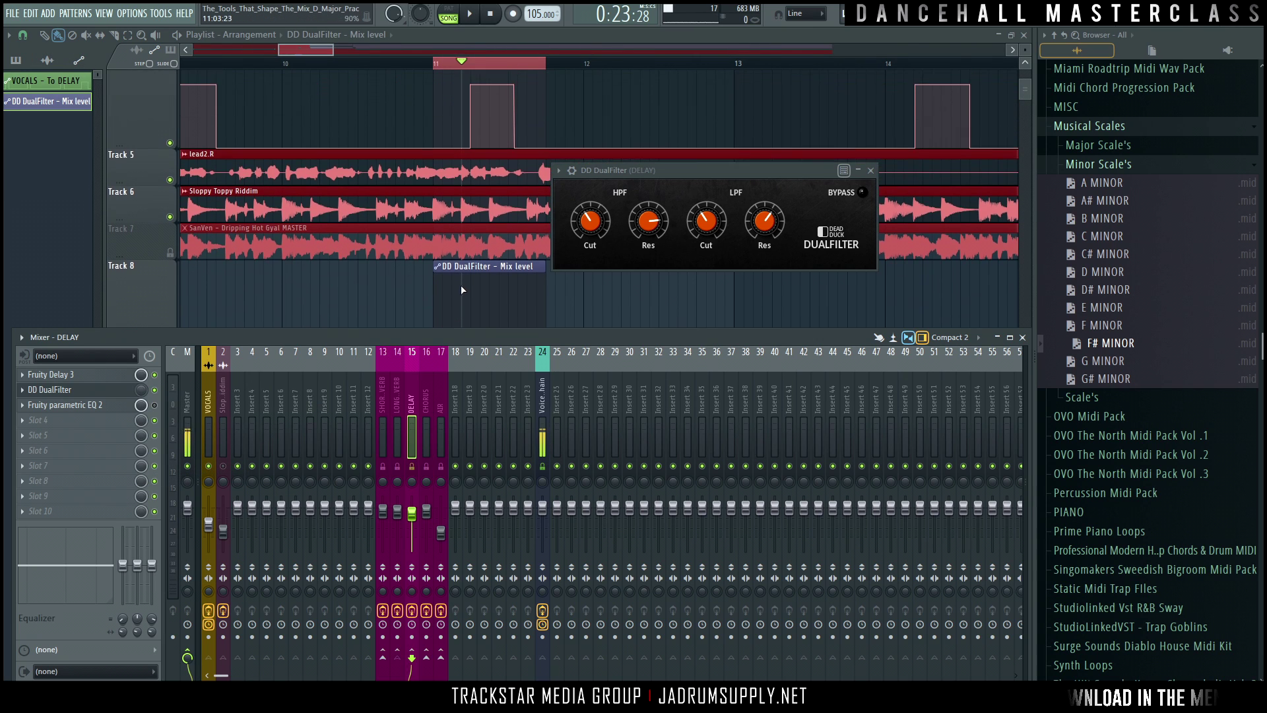
pyautogui.click(460, 285)
pyautogui.moveTo(445, 277); pyautogui.dragTo(451, 163)
pyautogui.moveTo(442, 223); pyautogui.dragTo(442, 192)
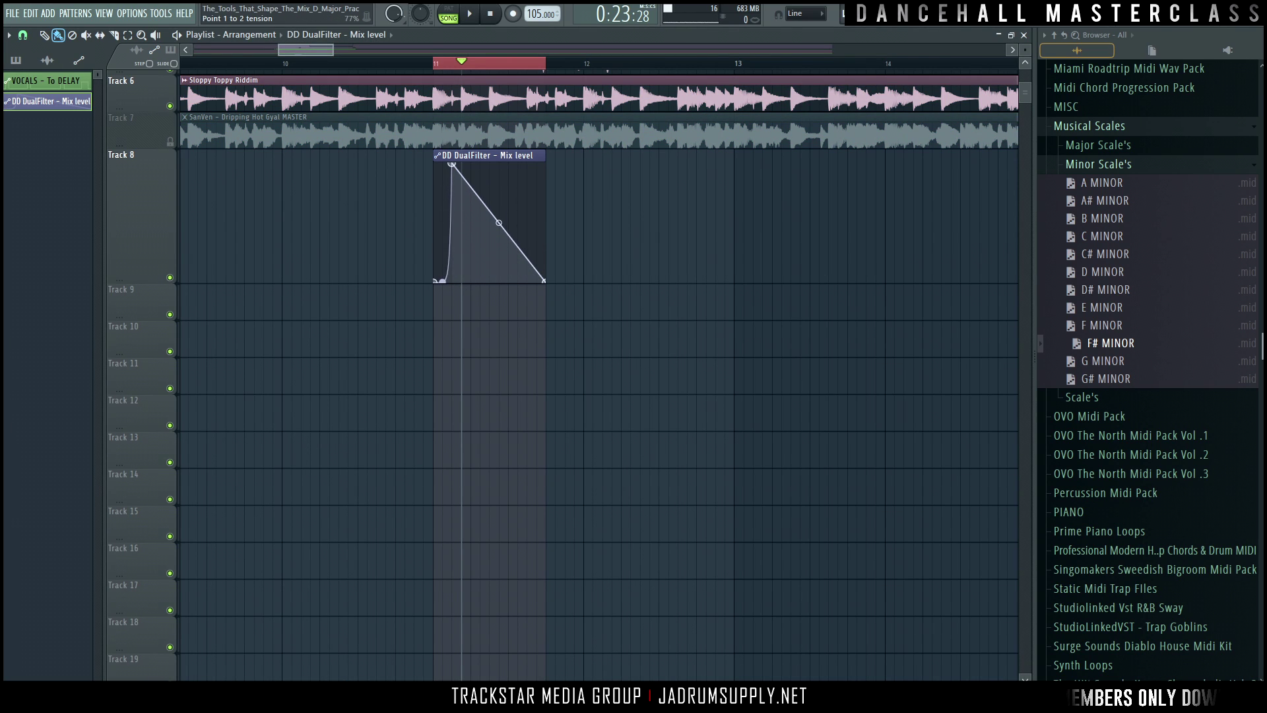
pyautogui.moveTo(523, 228); pyautogui.dragTo(528, 169)
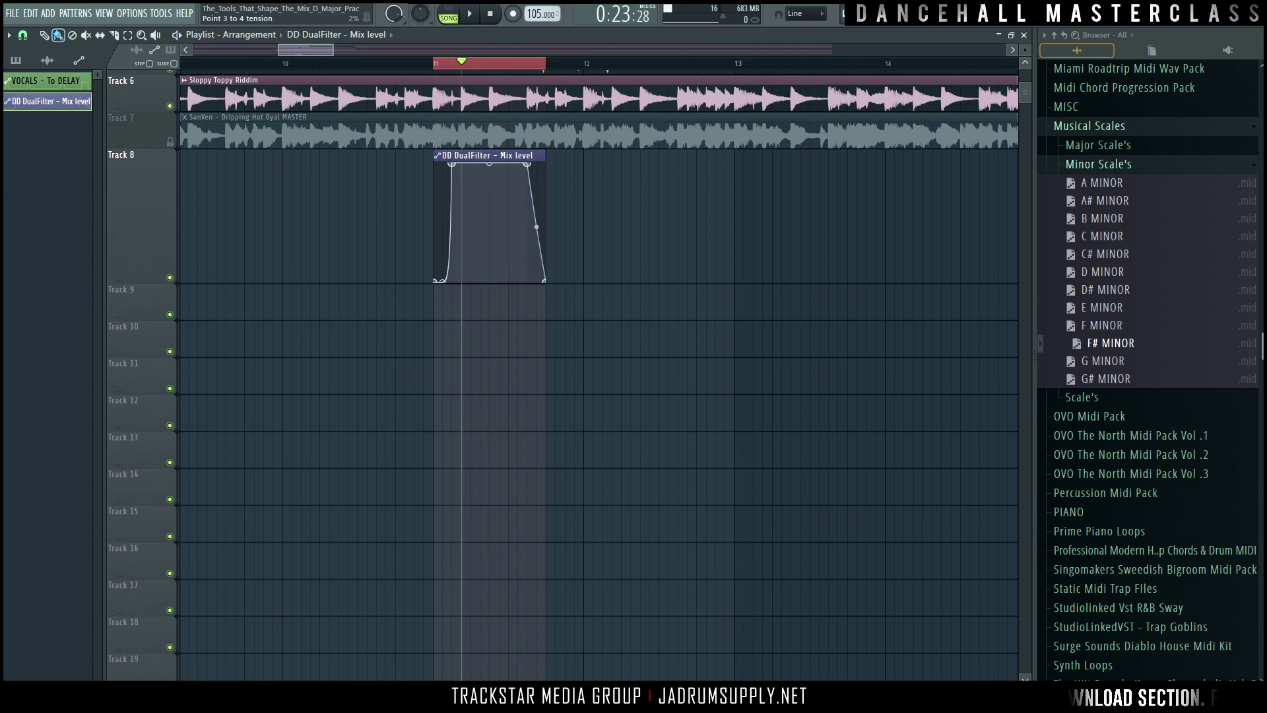
pyautogui.moveTo(537, 226); pyautogui.dragTo(537, 188)
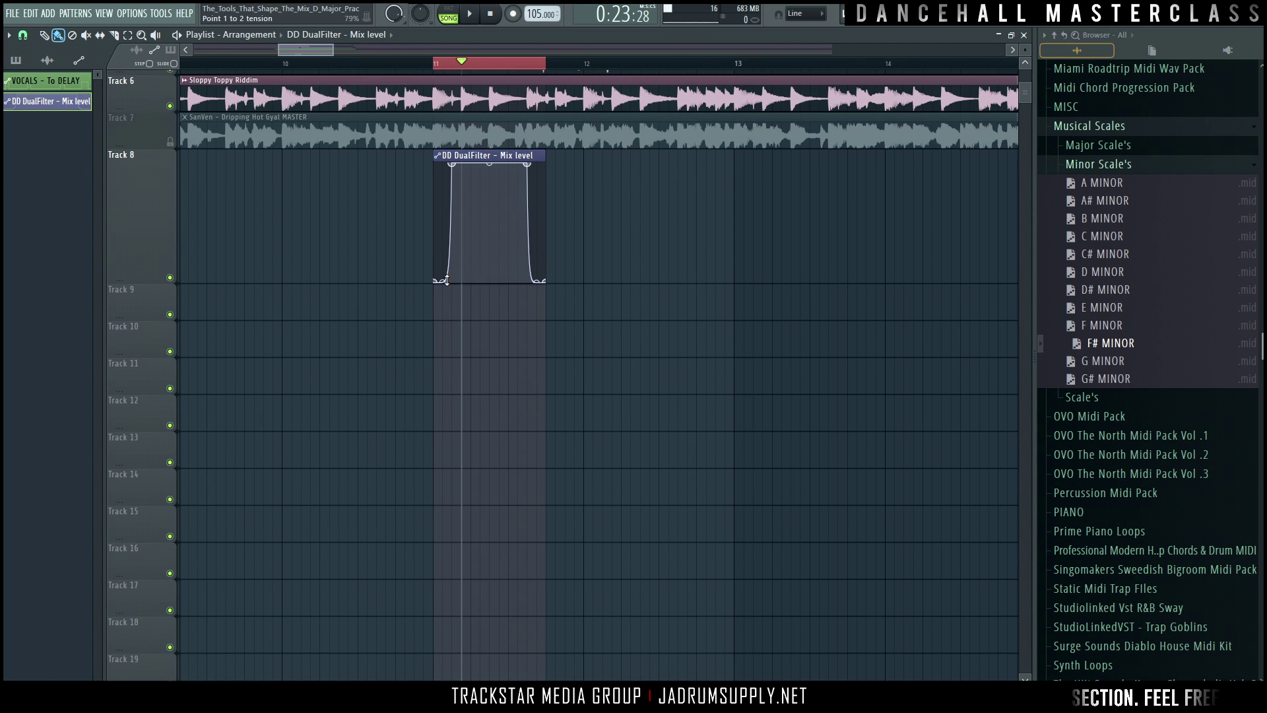
# Step: Audition the automation from bar 9, from bar 11, and looped over bars 11–12
pyautogui.scroll(-5, 297, 129)
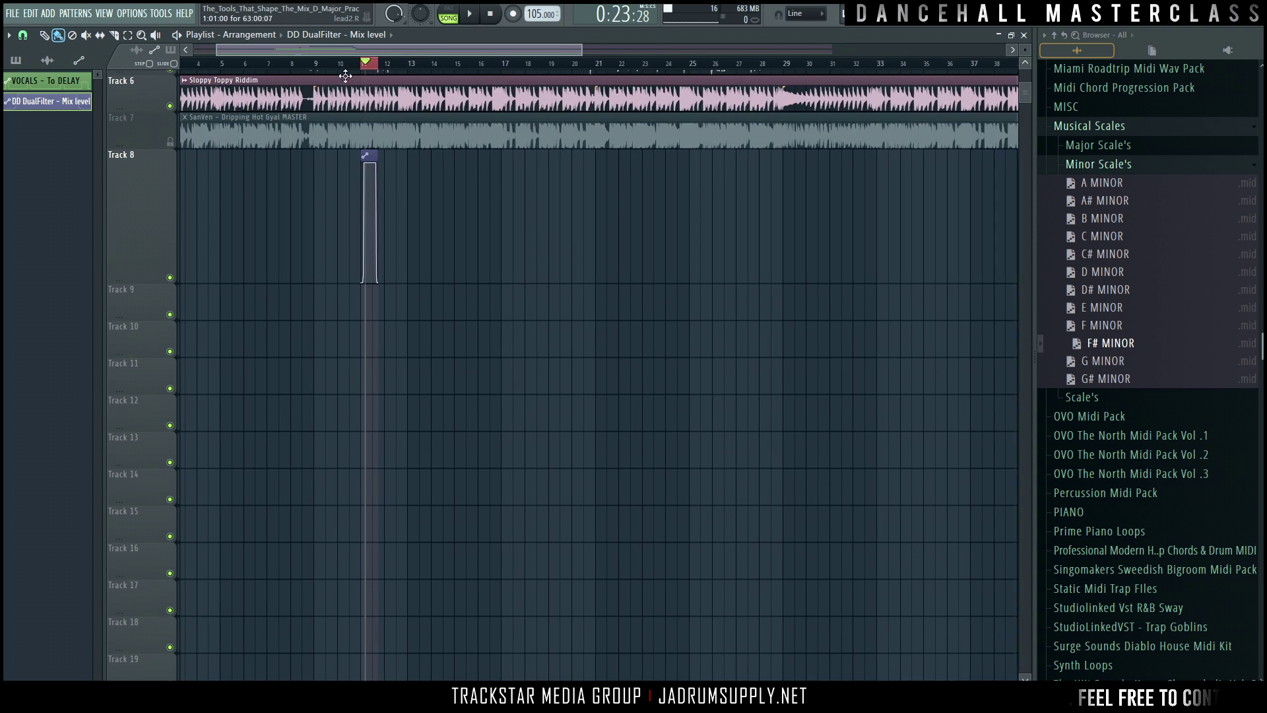
pyautogui.scroll(2, 339, 73)
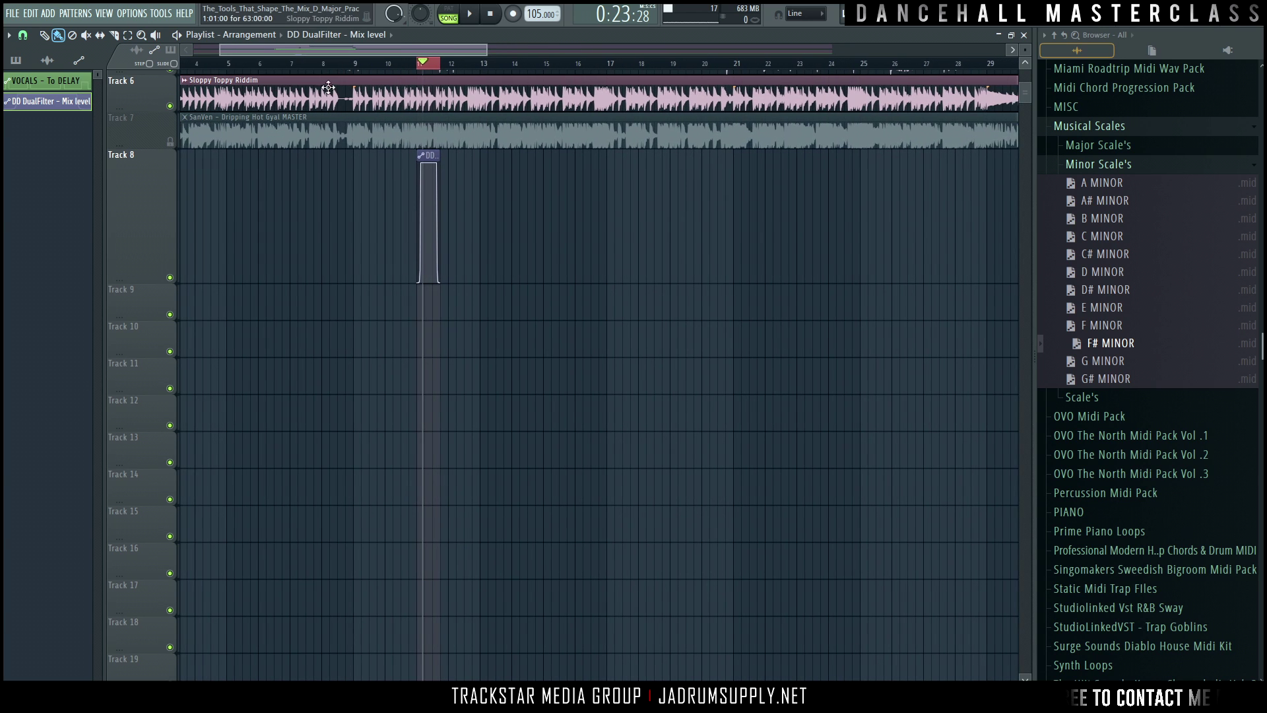
pyautogui.scroll(4, 356, 73)
pyautogui.click(353, 64)
pyautogui.press('space')
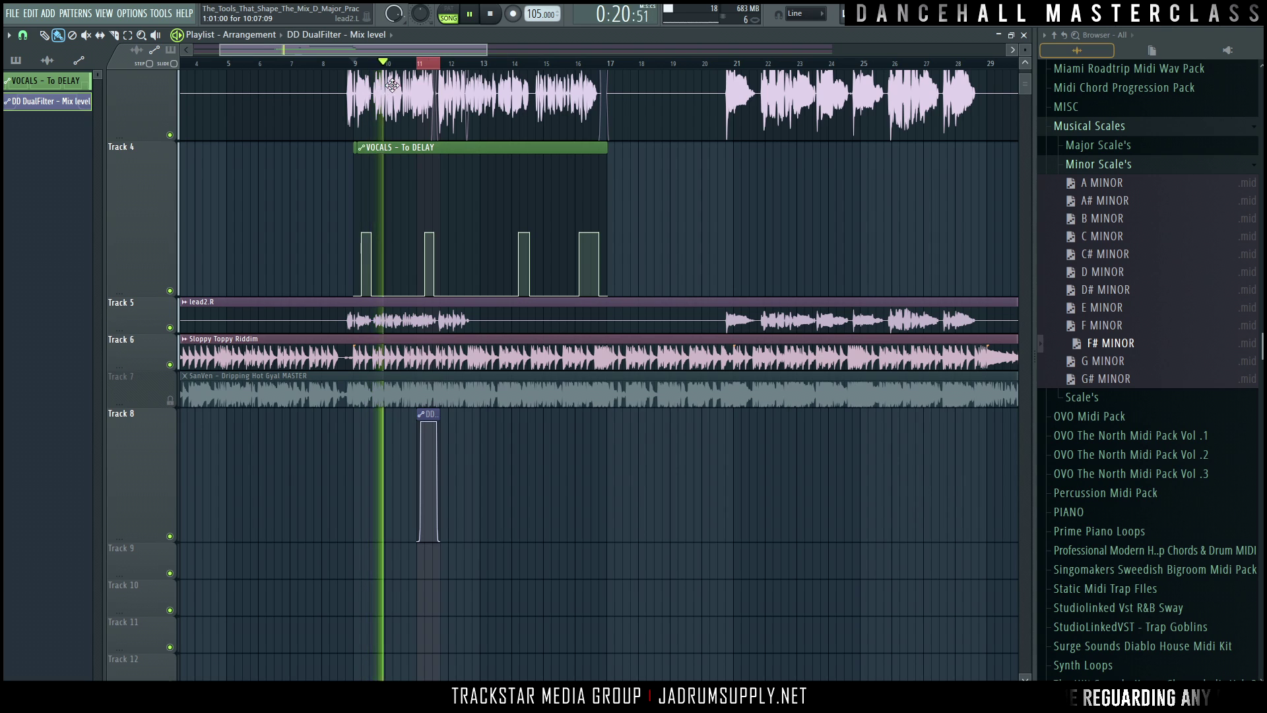
pyautogui.press('space')
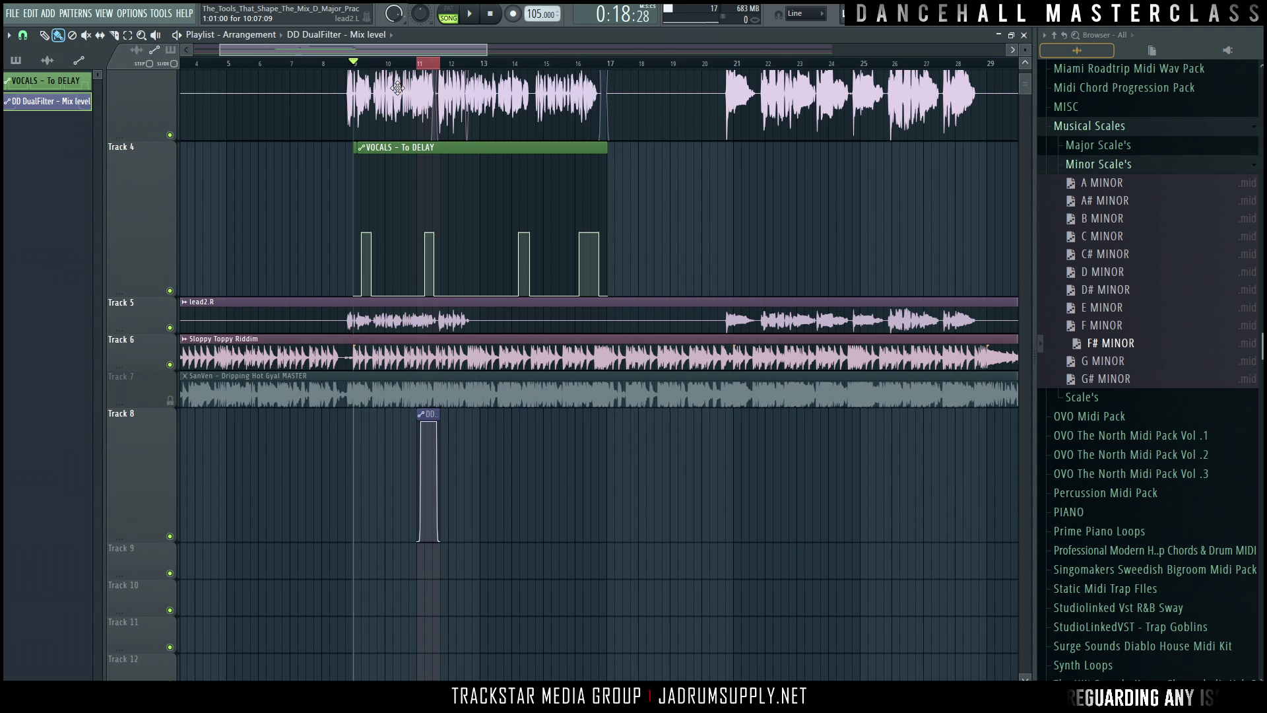
pyautogui.click(422, 63)
pyautogui.press('space')
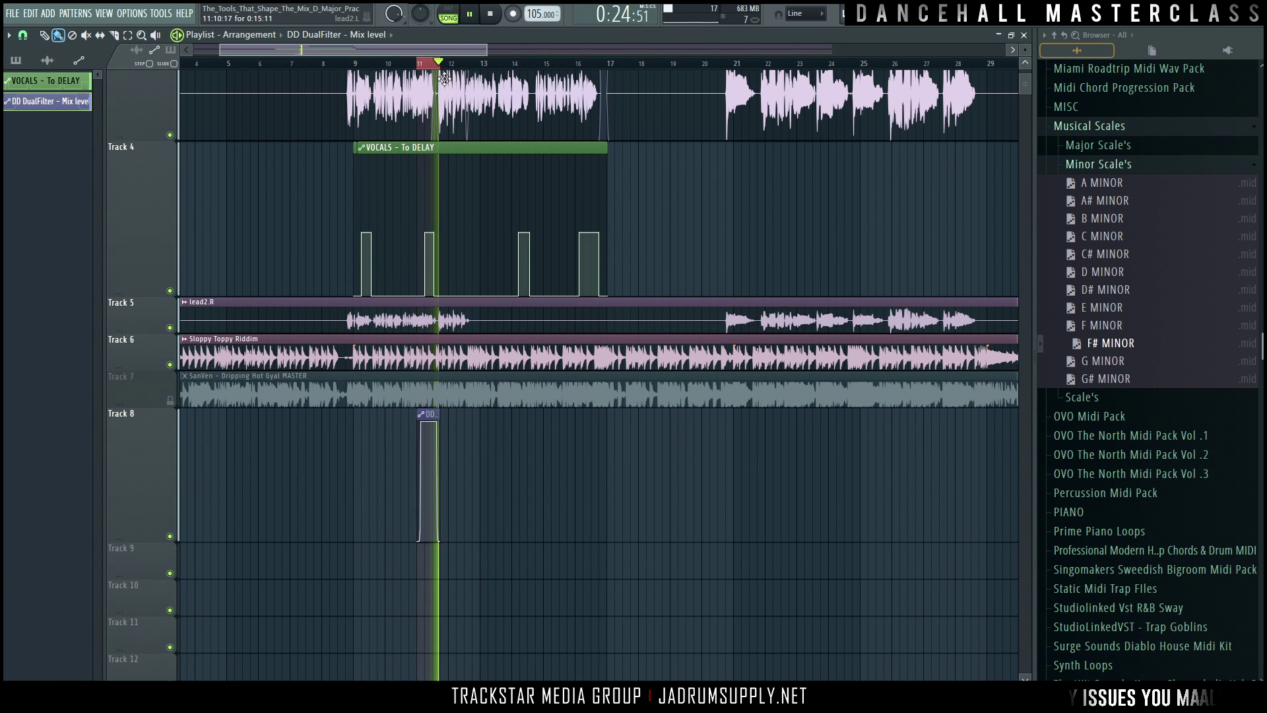
pyautogui.press('space')
pyautogui.scroll(3, 569, 63)
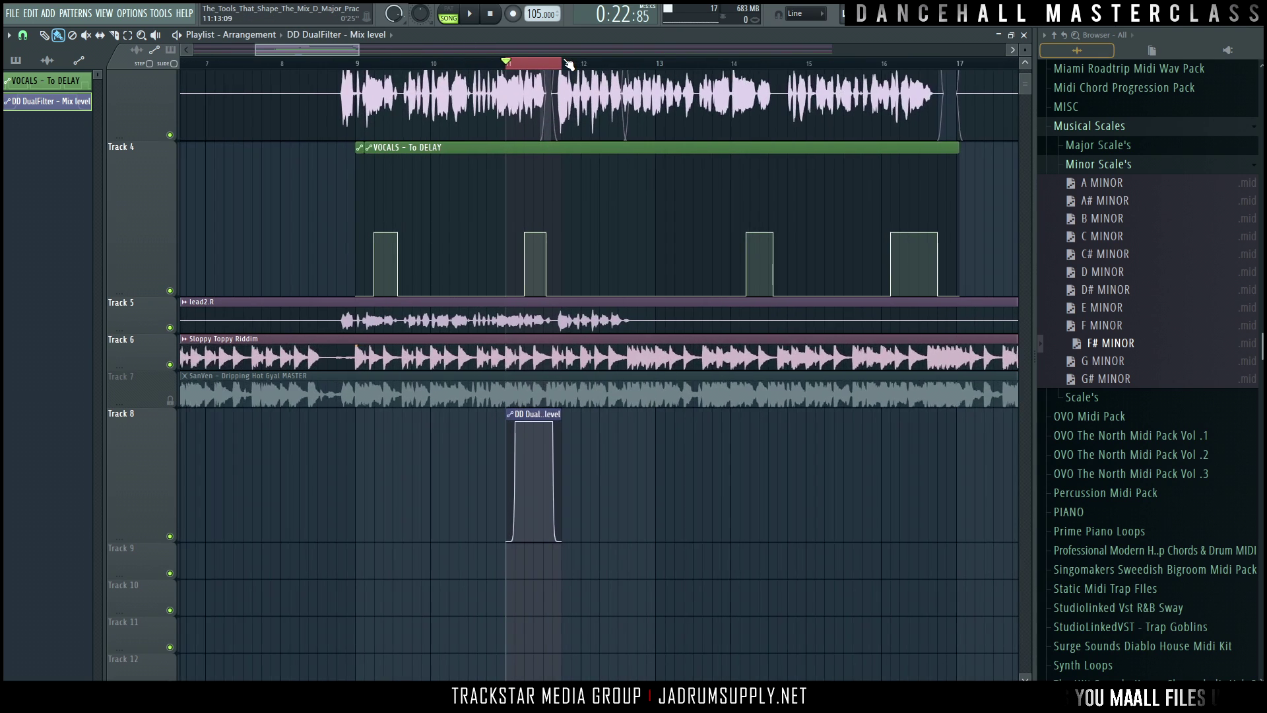
pyautogui.scroll(3, 569, 64)
pyautogui.press('space')
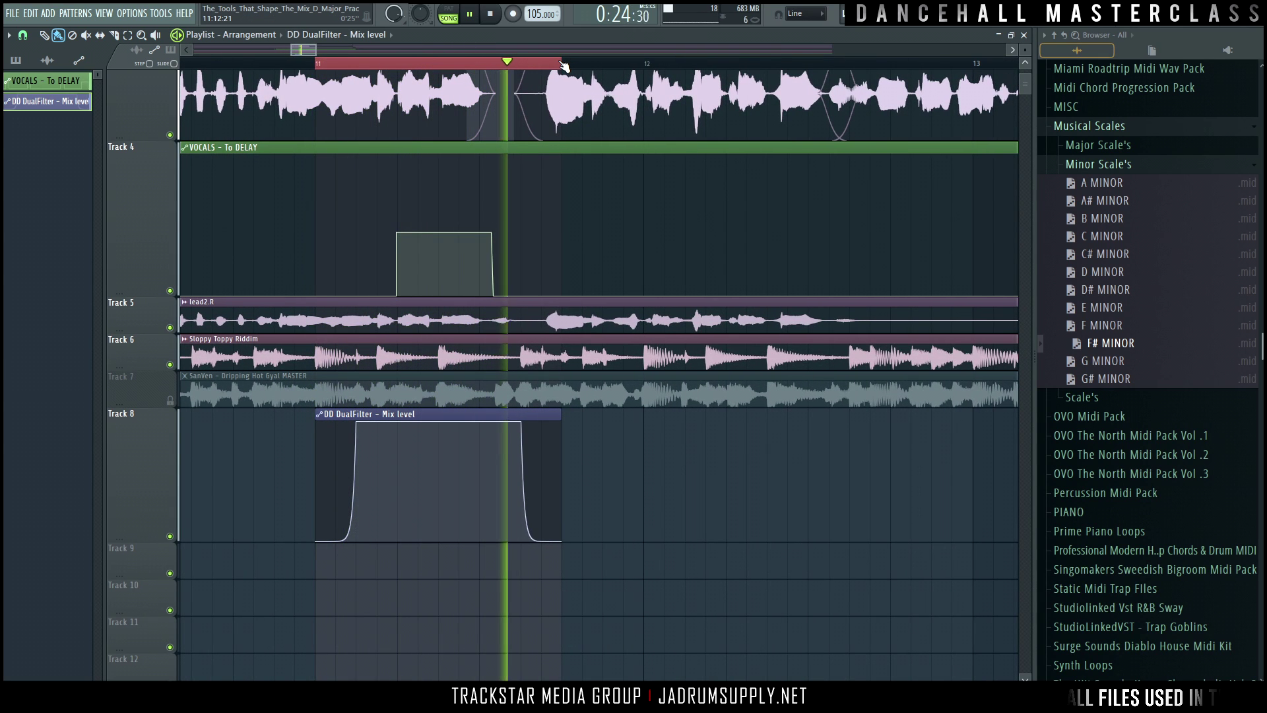
pyautogui.press('space')
# Step: Lengthen the clip, widen the plateau rightward, audition it, and clear the bars 11–12 selection
pyautogui.moveTo(558, 411); pyautogui.dragTo(726, 411)
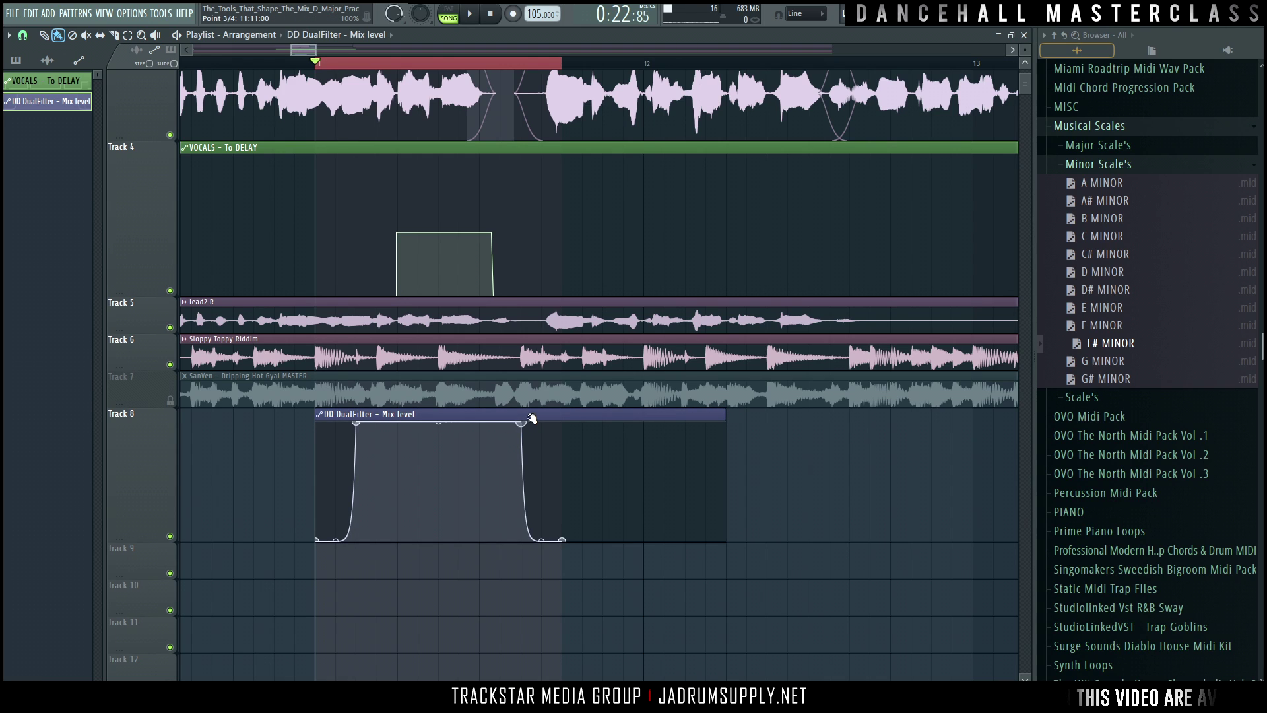
pyautogui.moveTo(531, 418); pyautogui.dragTo(625, 401)
pyautogui.moveTo(563, 542); pyautogui.dragTo(707, 559)
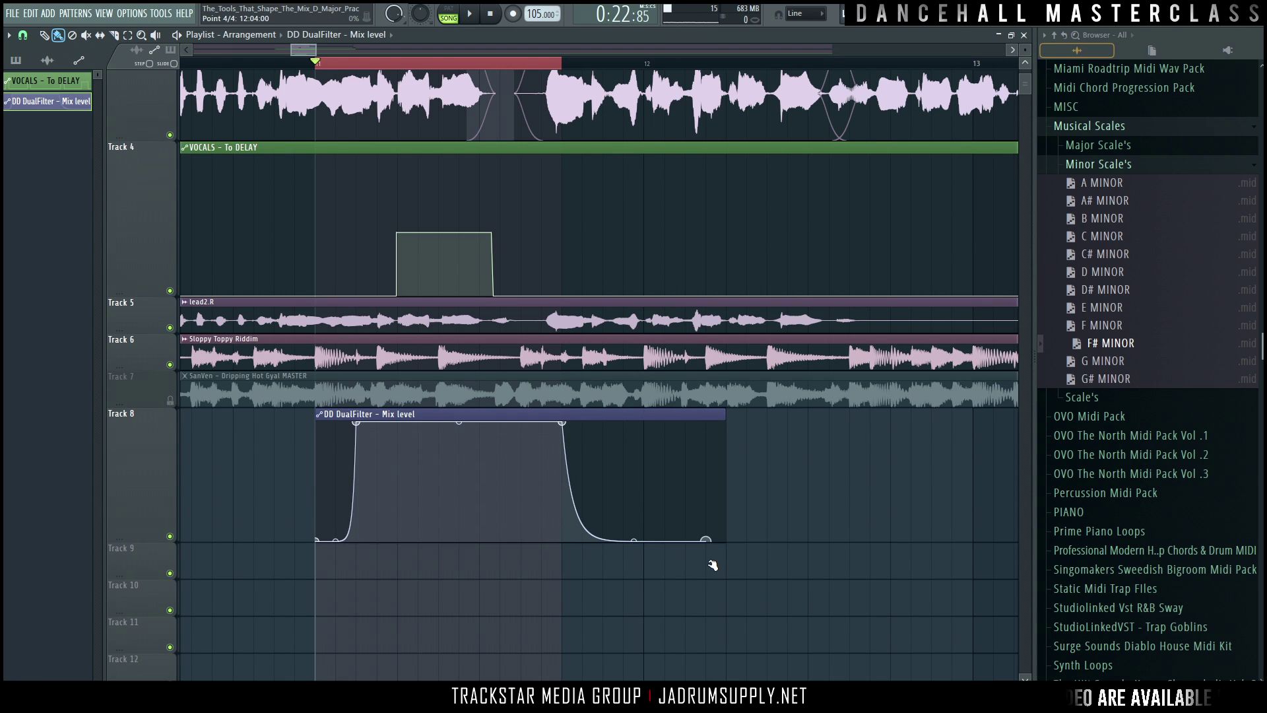
pyautogui.moveTo(564, 423); pyautogui.dragTo(685, 416)
pyautogui.press('space')
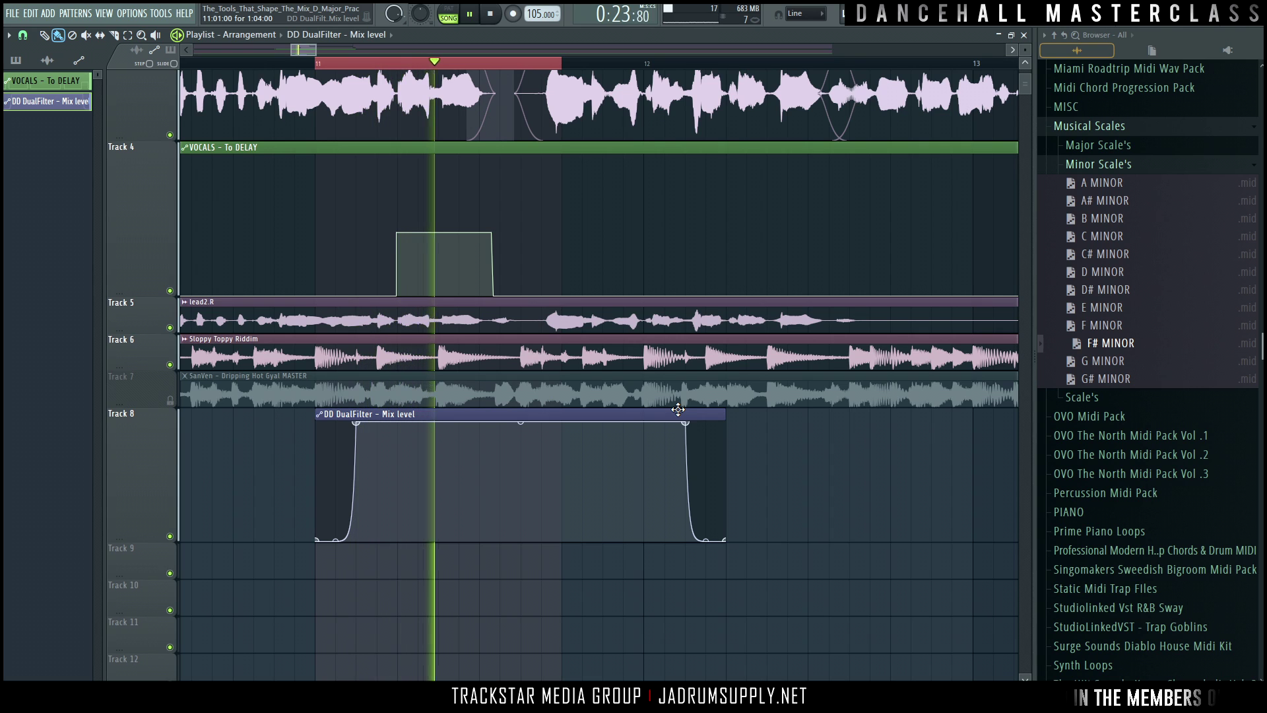
pyautogui.moveTo(573, 244)
pyautogui.press('space')
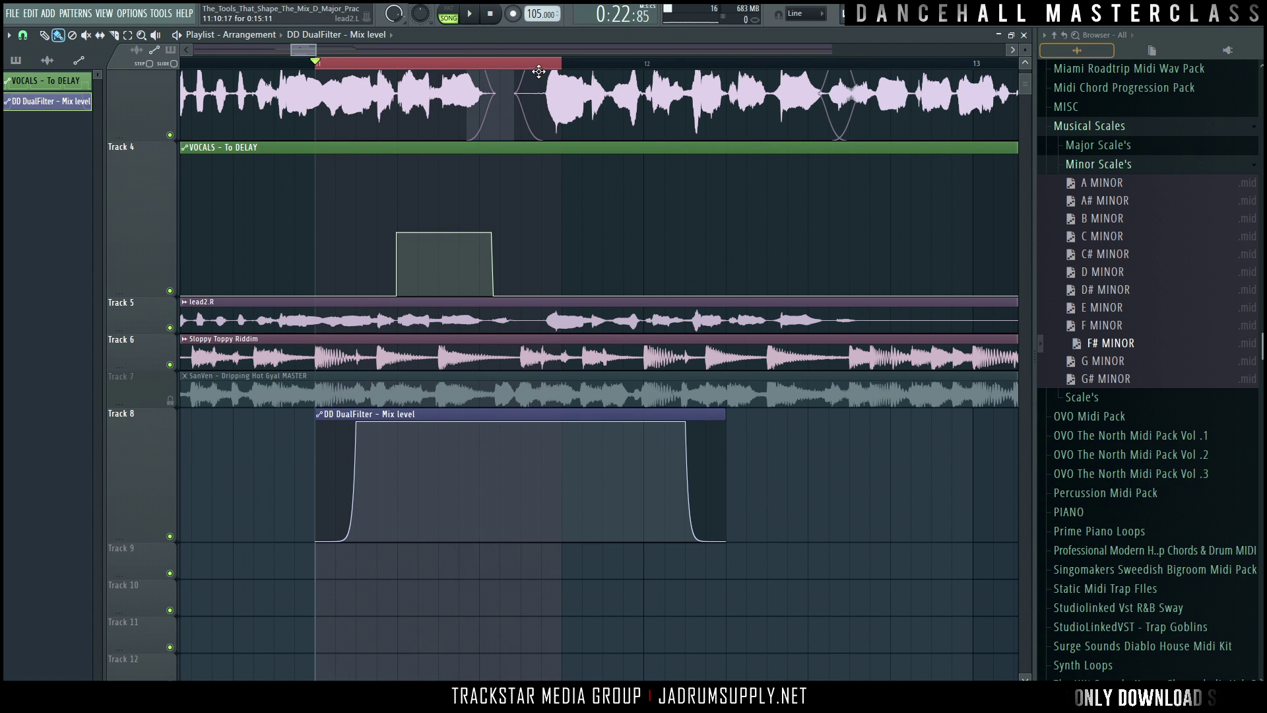
pyautogui.scroll(-3, 538, 198)
pyautogui.scroll(3, 530, 160)
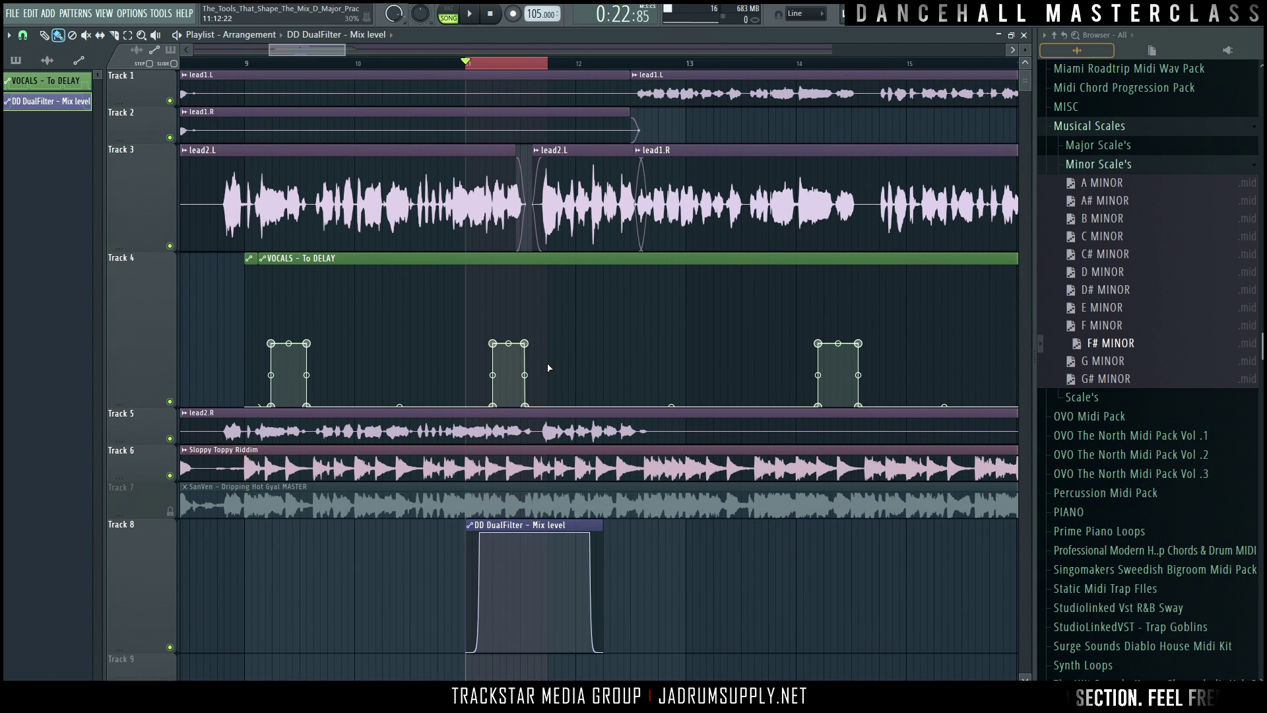
pyautogui.click(281, 162)
# Step: From bar 9, route the VOCALS channel to the Master in the mixer and listen
pyautogui.click(245, 64)
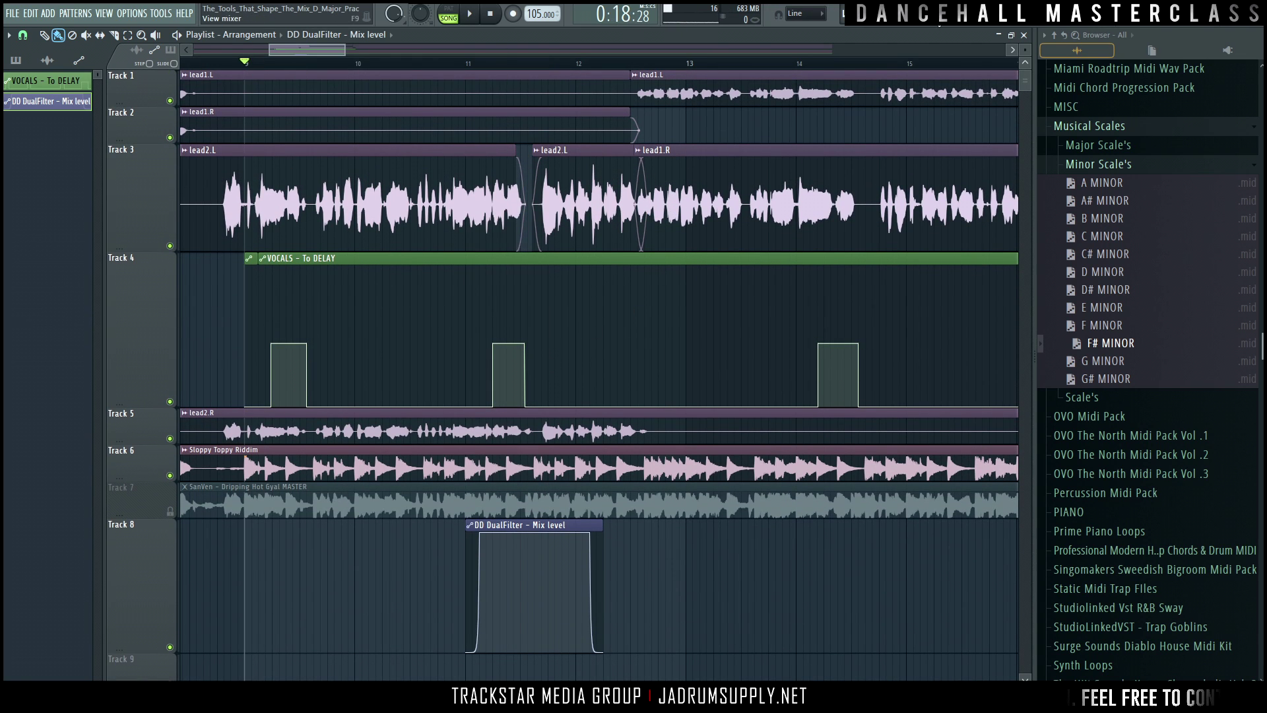
pyautogui.press('F9')
pyautogui.click(208, 554)
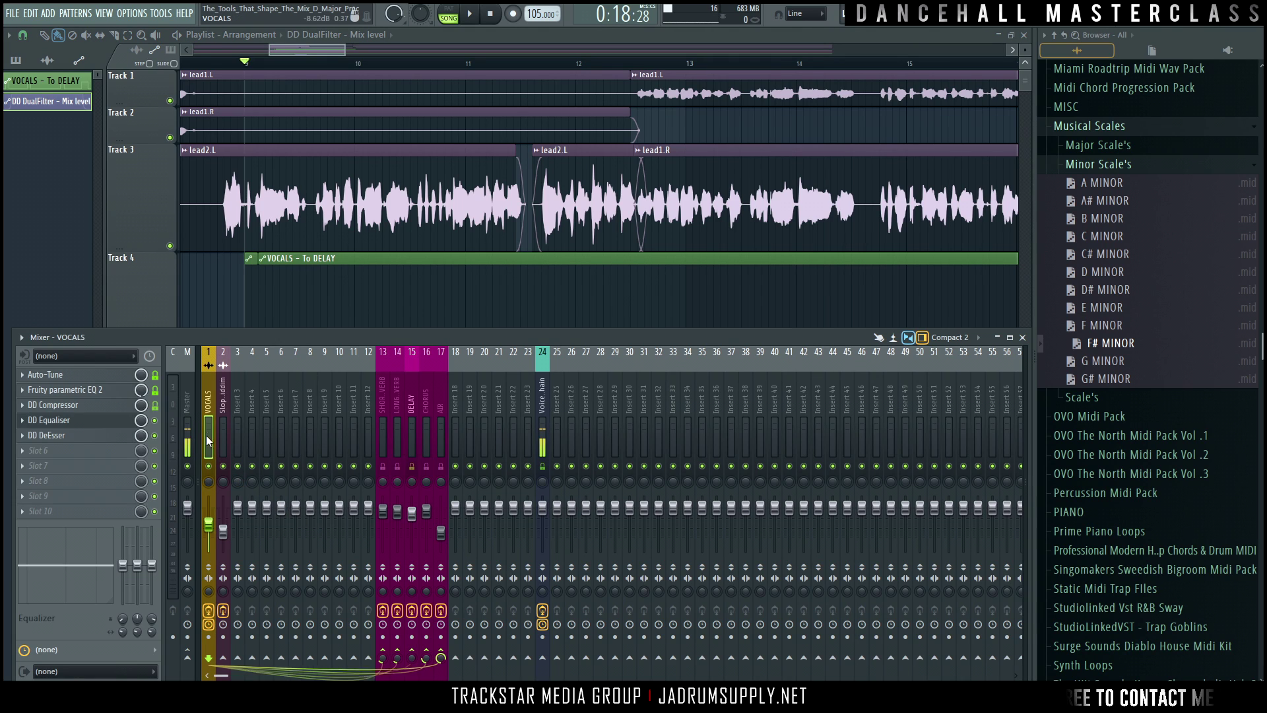
pyautogui.click(188, 658)
pyautogui.press('space')
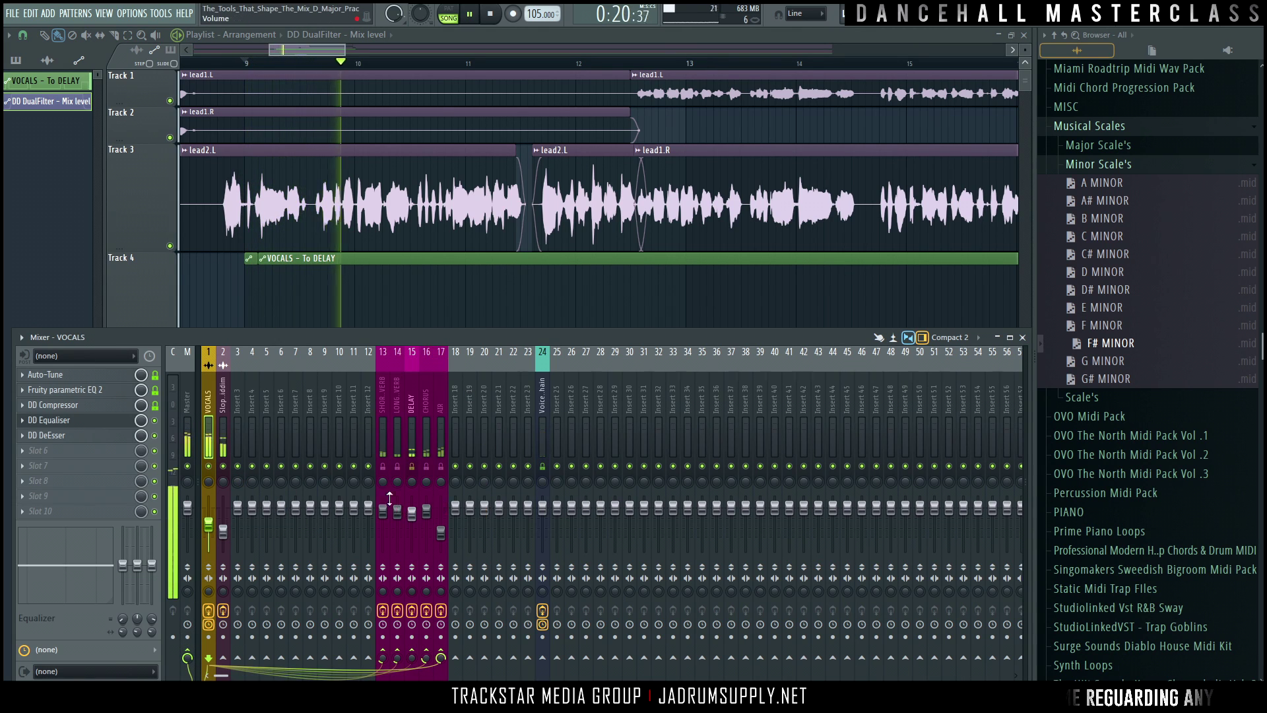
pyautogui.scroll(-1, 504, 252)
pyautogui.scroll(-5, 503, 252)
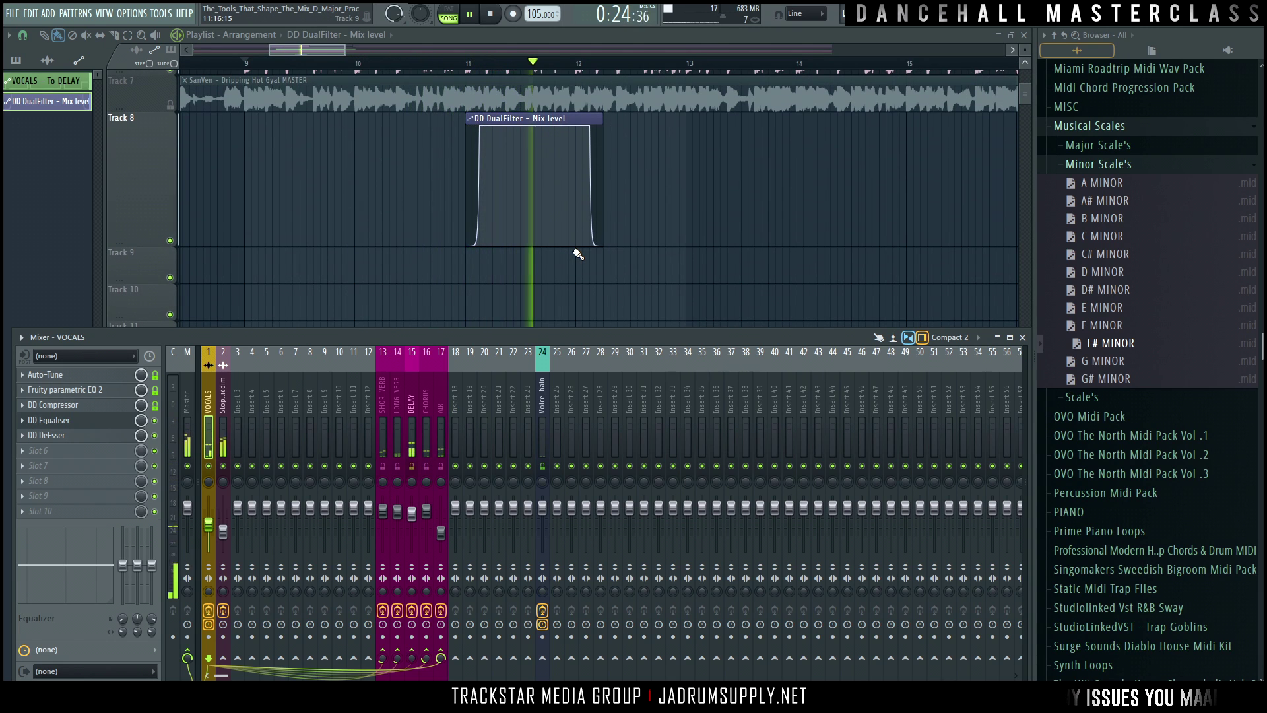
pyautogui.press('space')
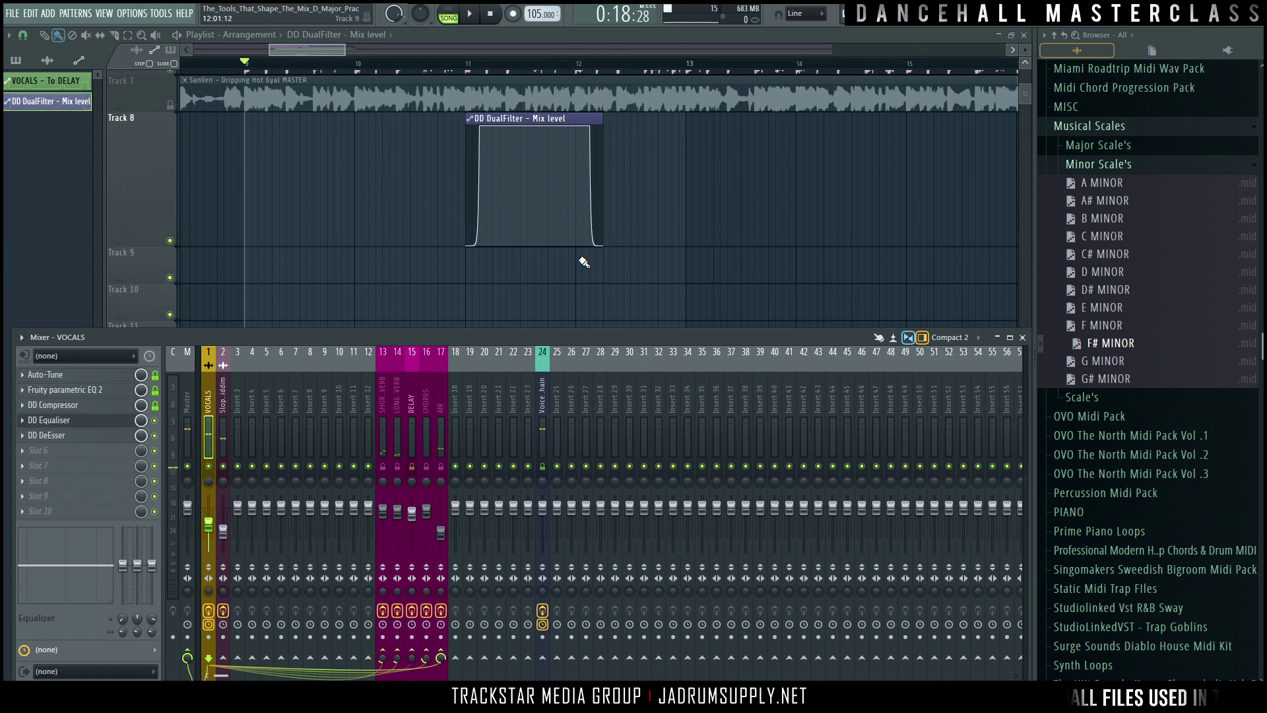
# Step: Unmute the long reverb insert 14, audition it, and select the DELAY insert's effect chain
pyautogui.click(398, 467)
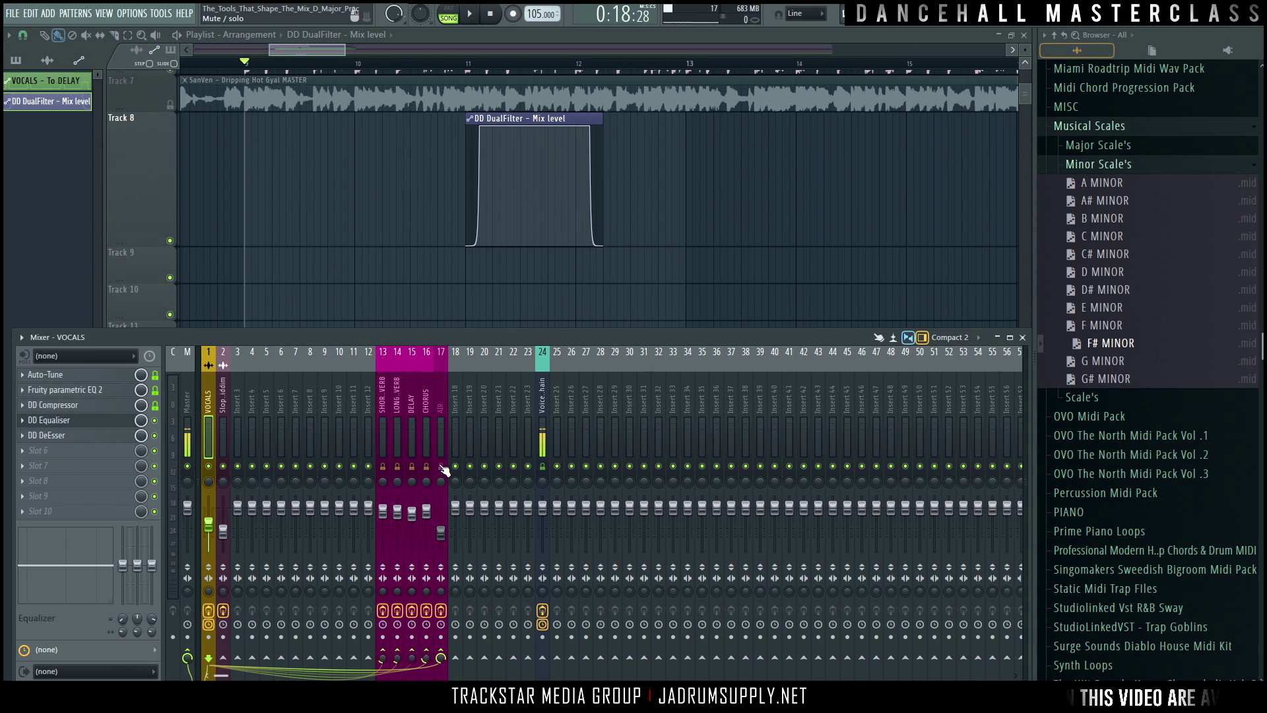
pyautogui.scroll(2, 368, 255)
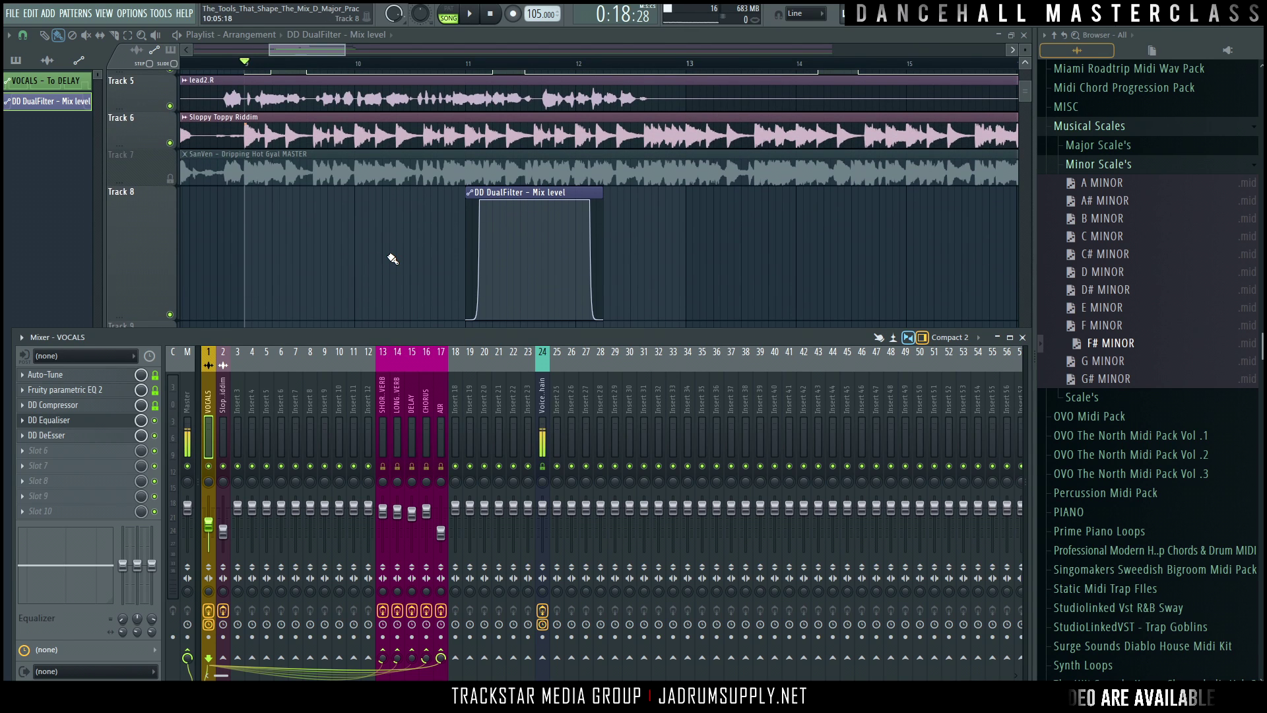
pyautogui.press('space')
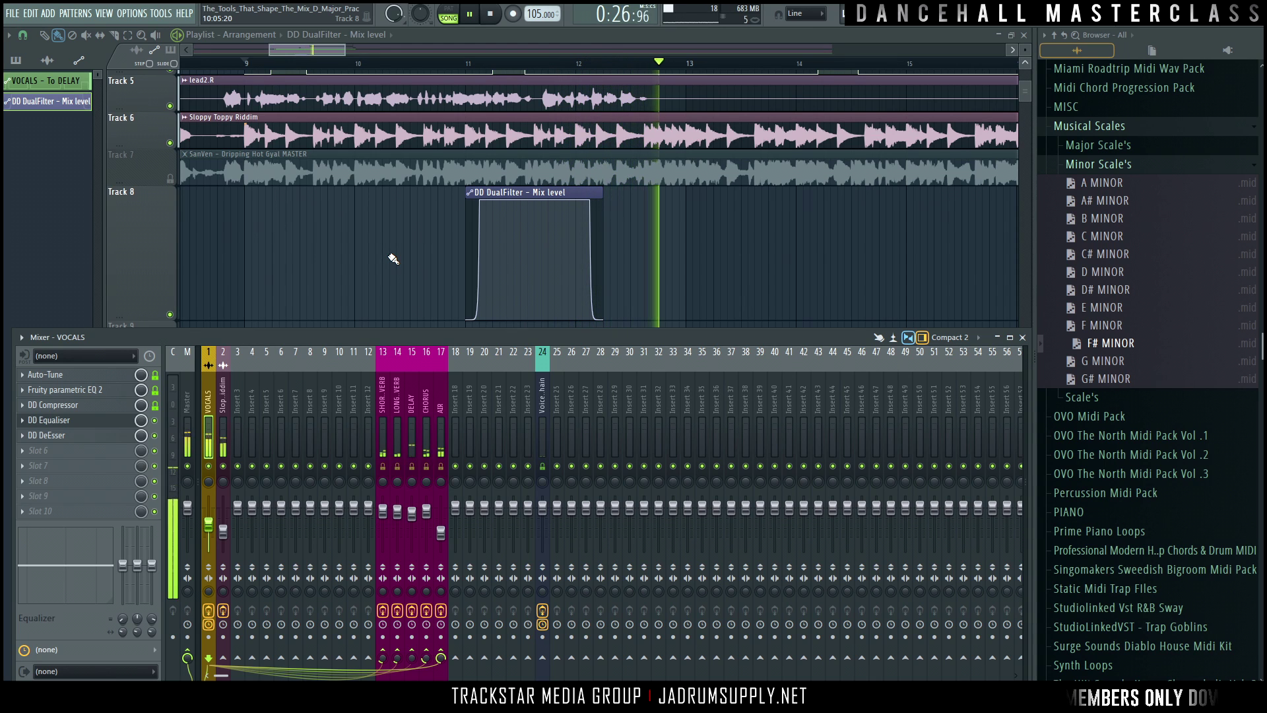
pyautogui.press('space')
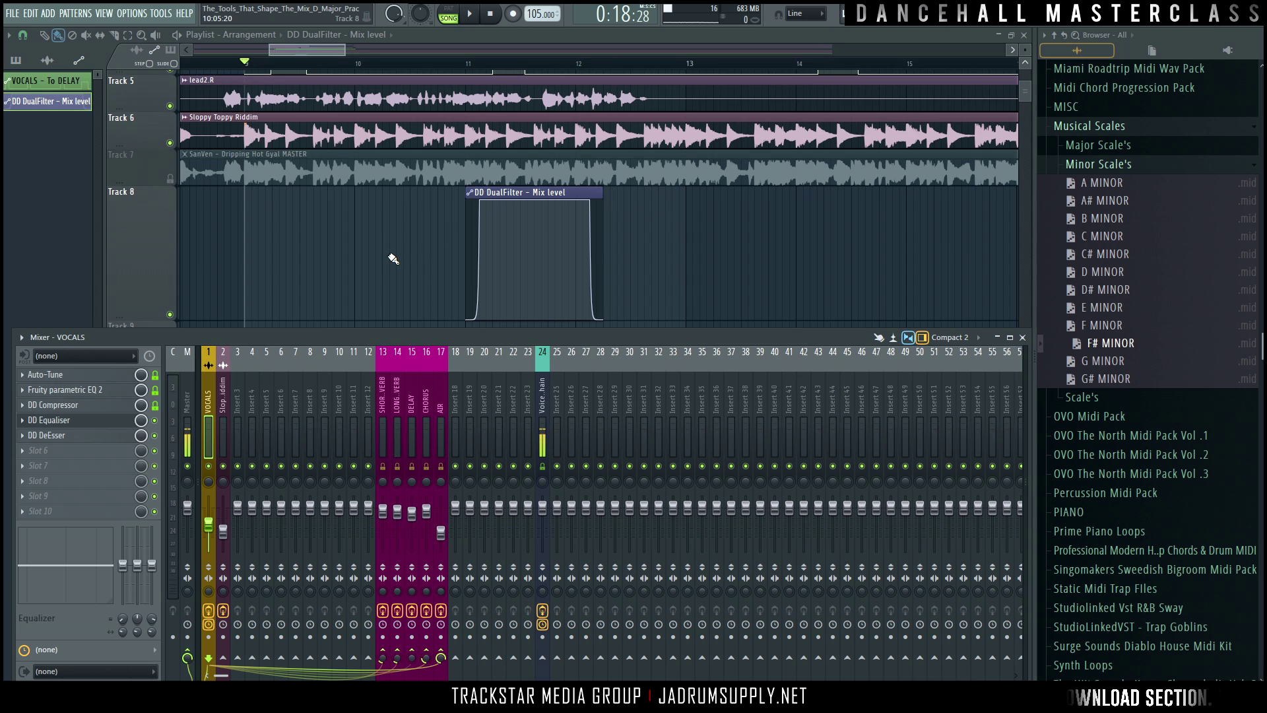
pyautogui.click(426, 418)
# Step: Send DELAY into SHORT REVERB, unmute Sloppy Toppy Riddim, check SHORT REVERB's effects, then reselect DELAY
pyautogui.click(412, 404)
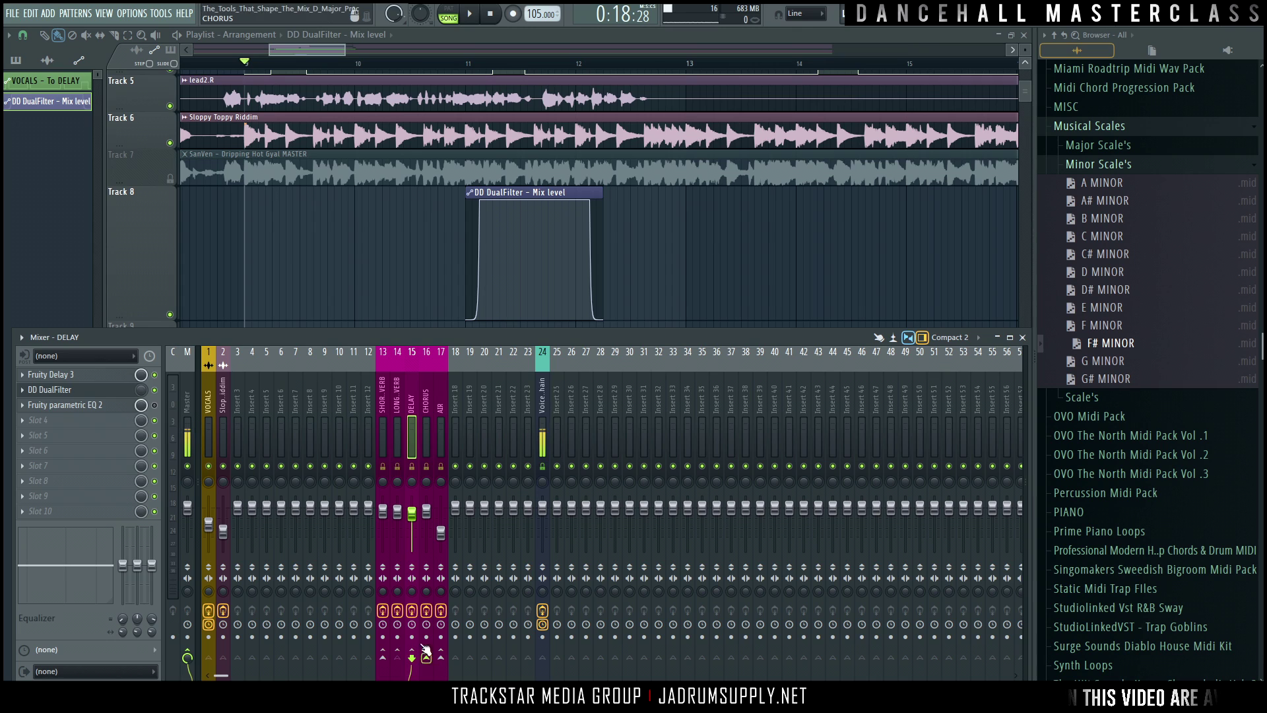
pyautogui.click(383, 658)
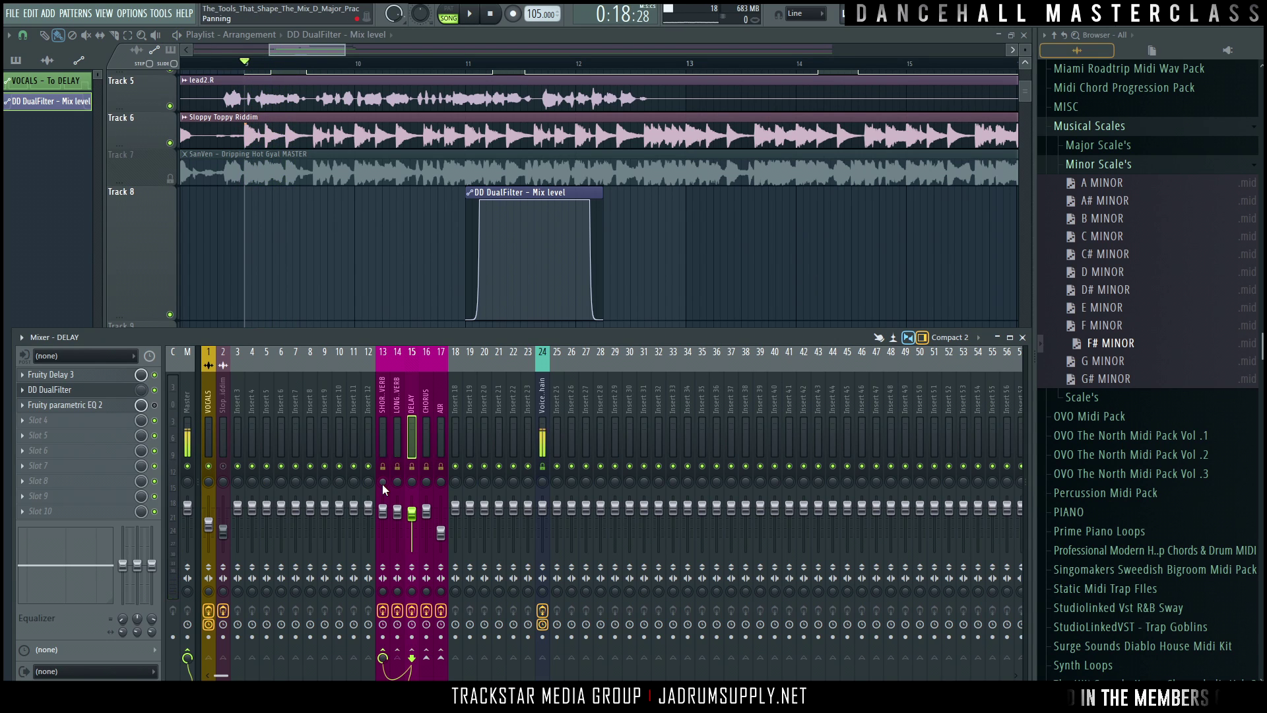
pyautogui.click(225, 466)
pyautogui.click(377, 443)
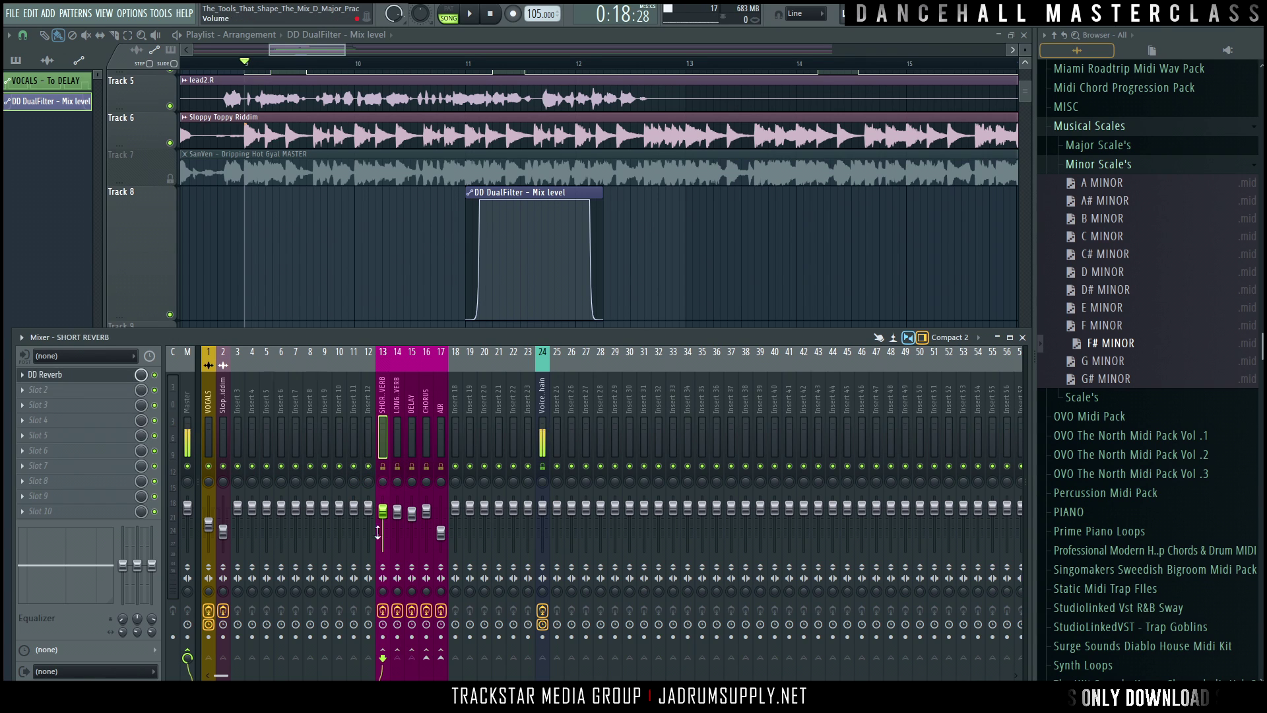
pyautogui.click(409, 442)
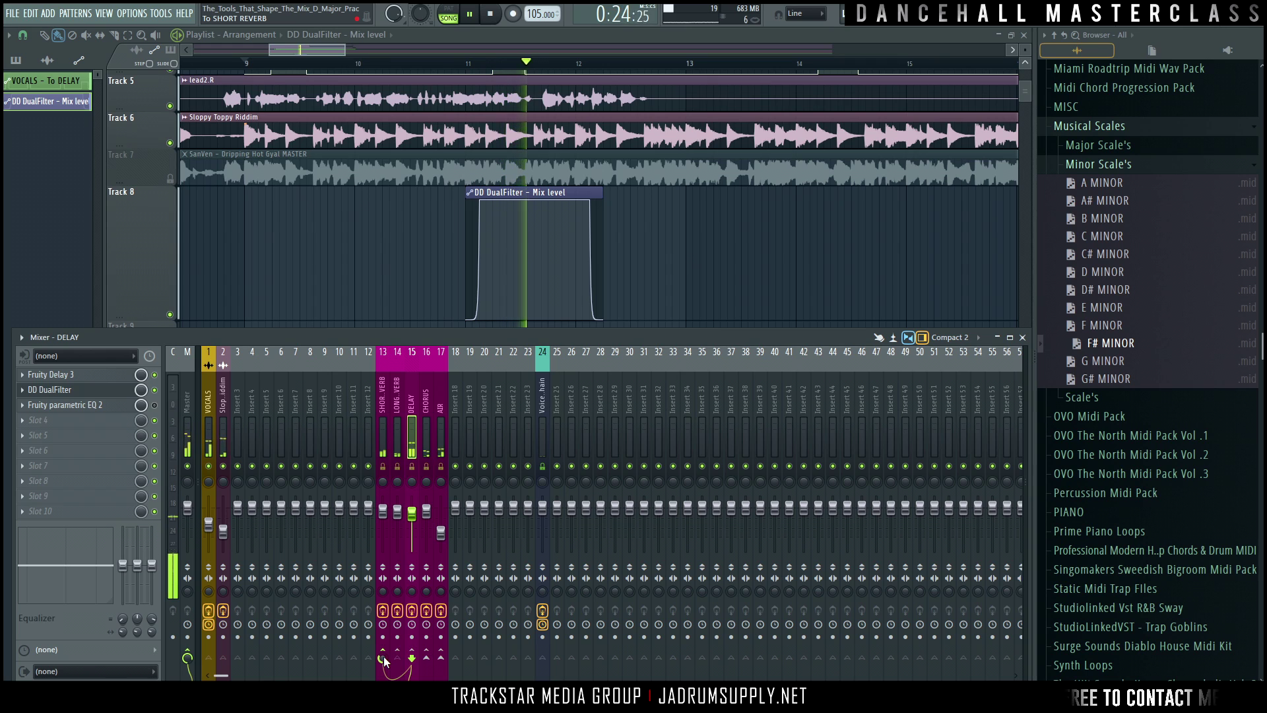
pyautogui.press('space')
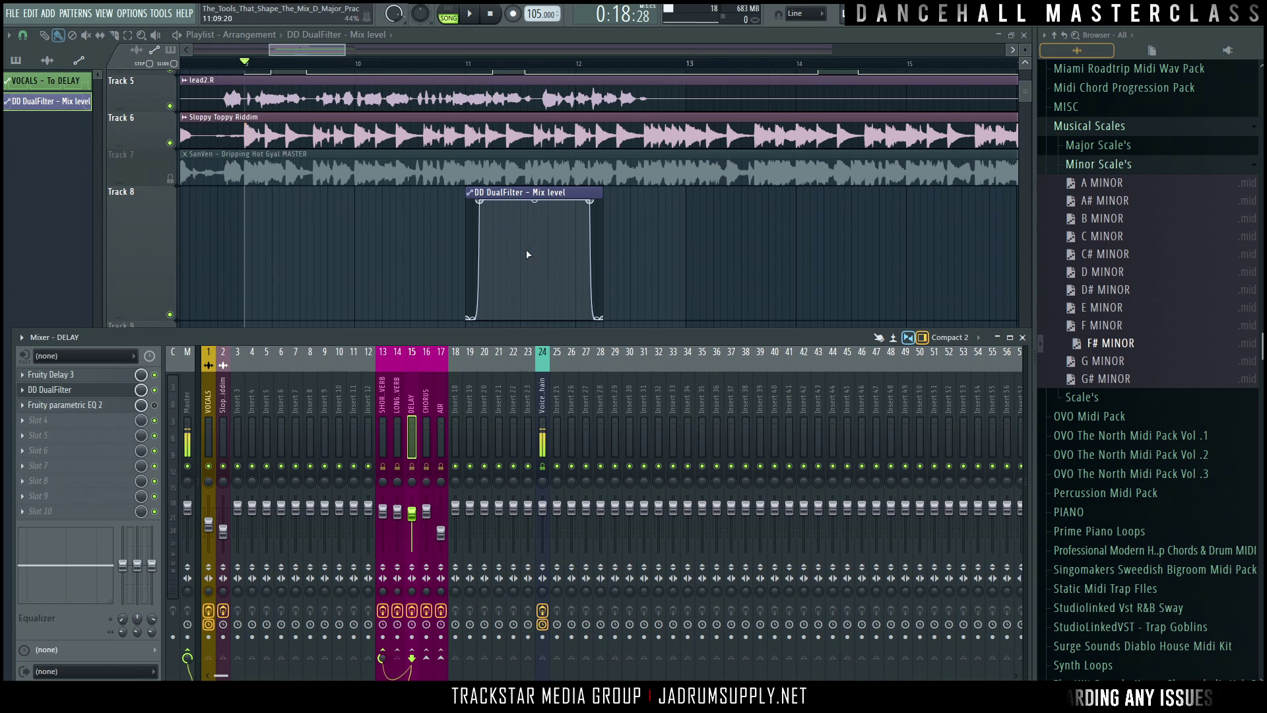
# Step: Hide the mixer and select bars 9–13 on the playlist ruler
pyautogui.scroll(-1, 541, 162)
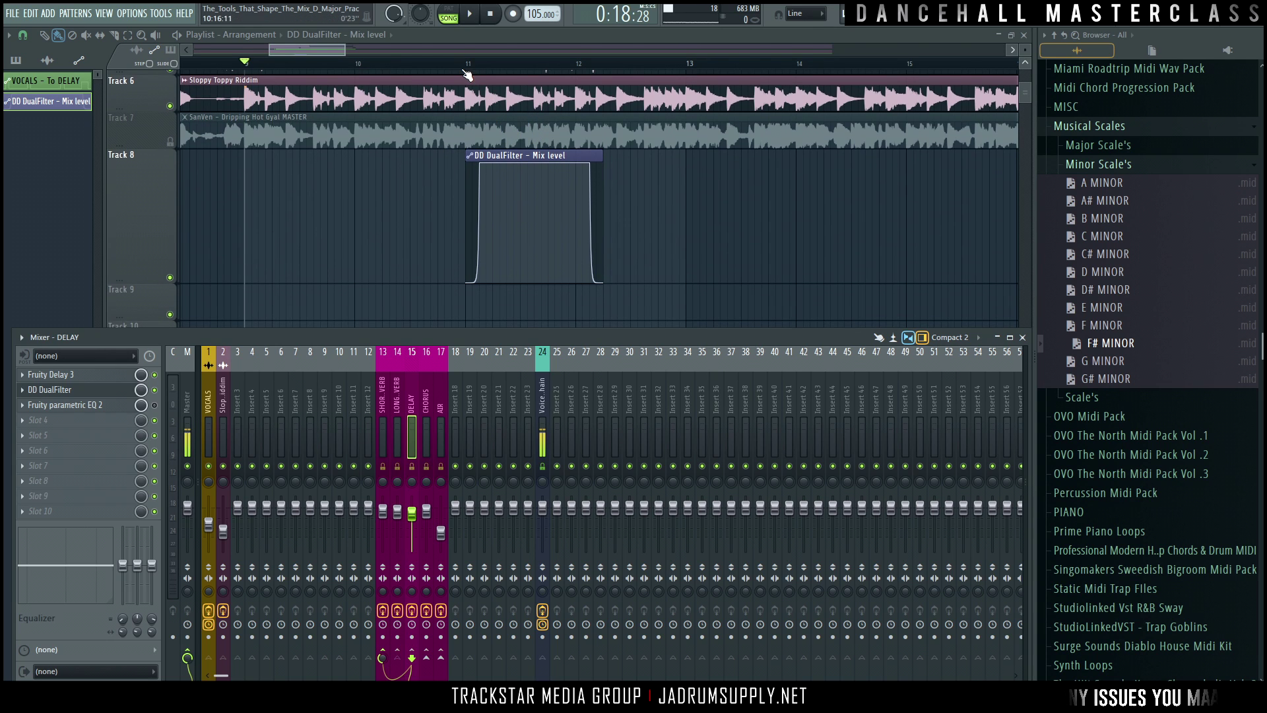
pyautogui.scroll(-4, 317, 63)
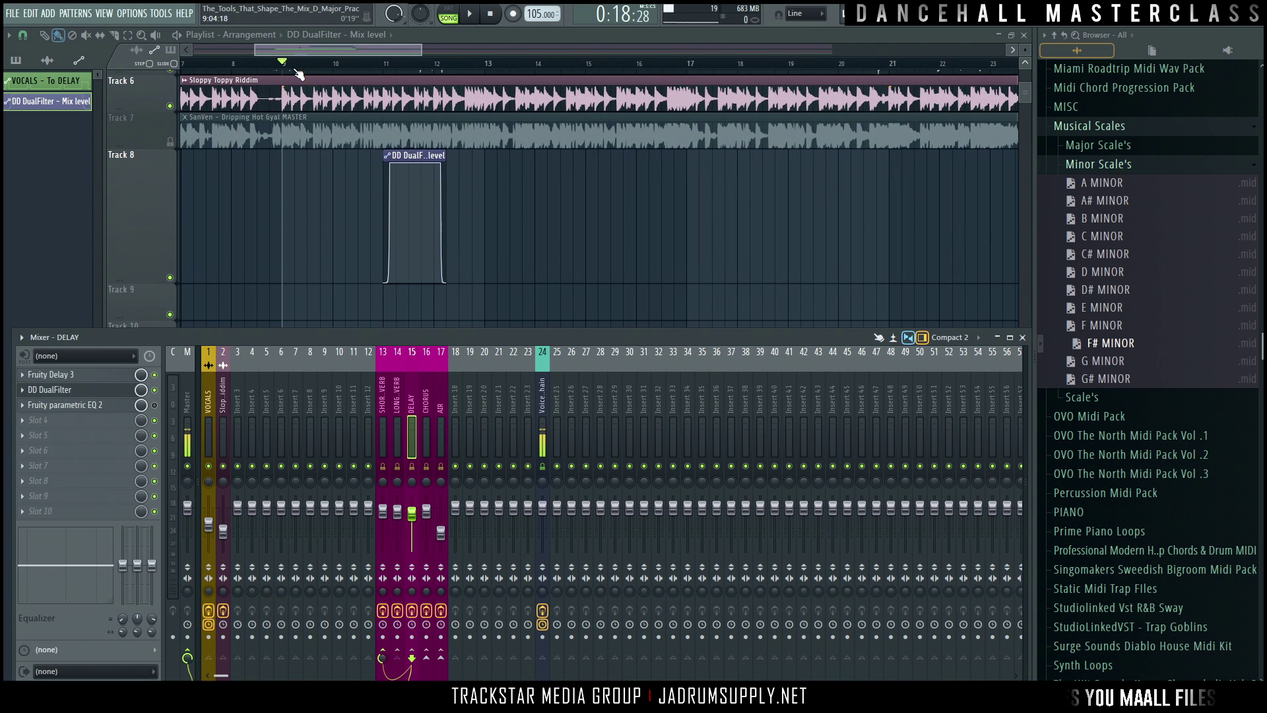
pyautogui.press('F9')
pyautogui.moveTo(284, 64); pyautogui.dragTo(686, 75)
pyautogui.scroll(5, 506, 114)
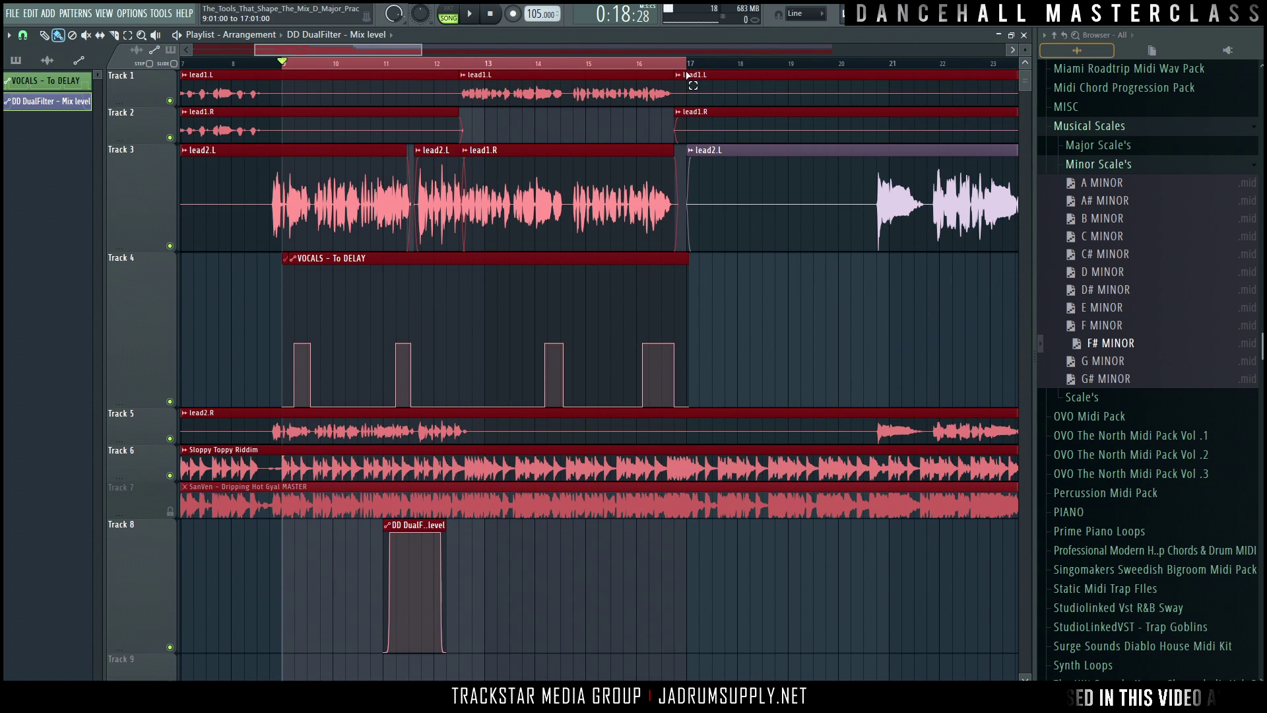
# Step: Reopen the mixer, turn the DELAY-to-SHORT REVERB send to 0%, and open its automation options
pyautogui.click(950, 27)
pyautogui.scroll(-5, 574, 271)
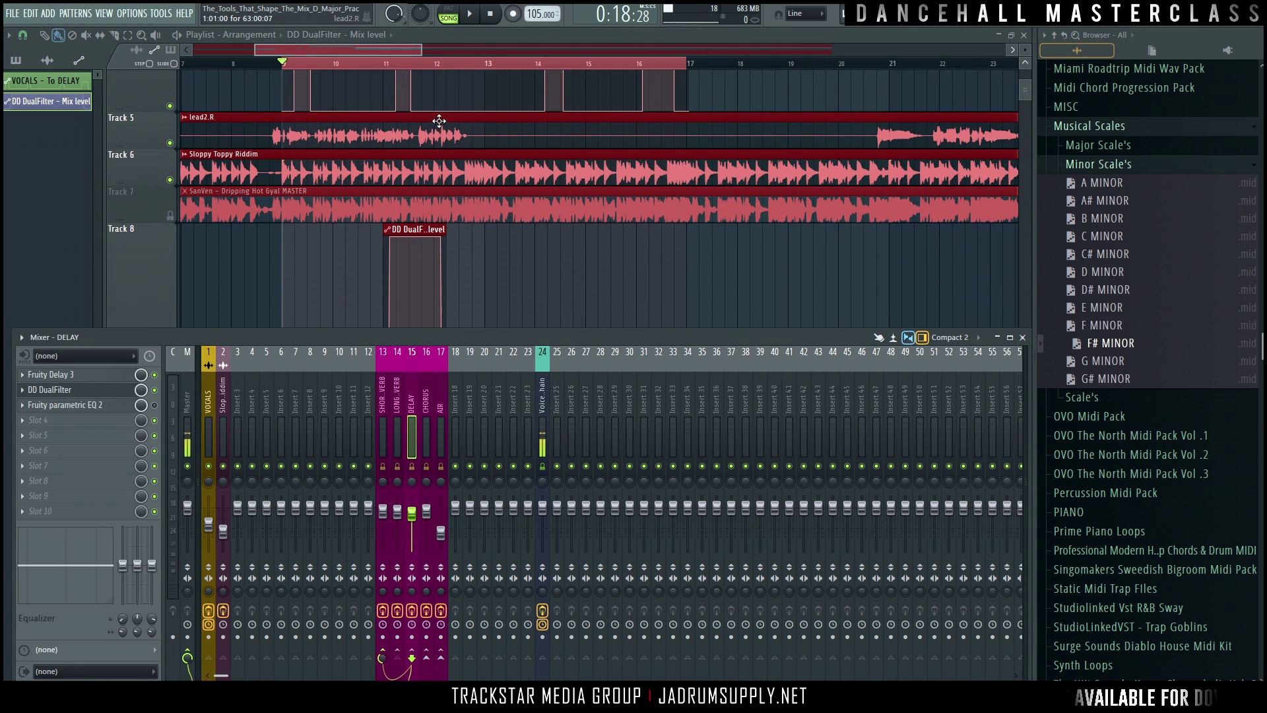
pyautogui.scroll(-2, 453, 291)
pyautogui.scroll(-2, 494, 188)
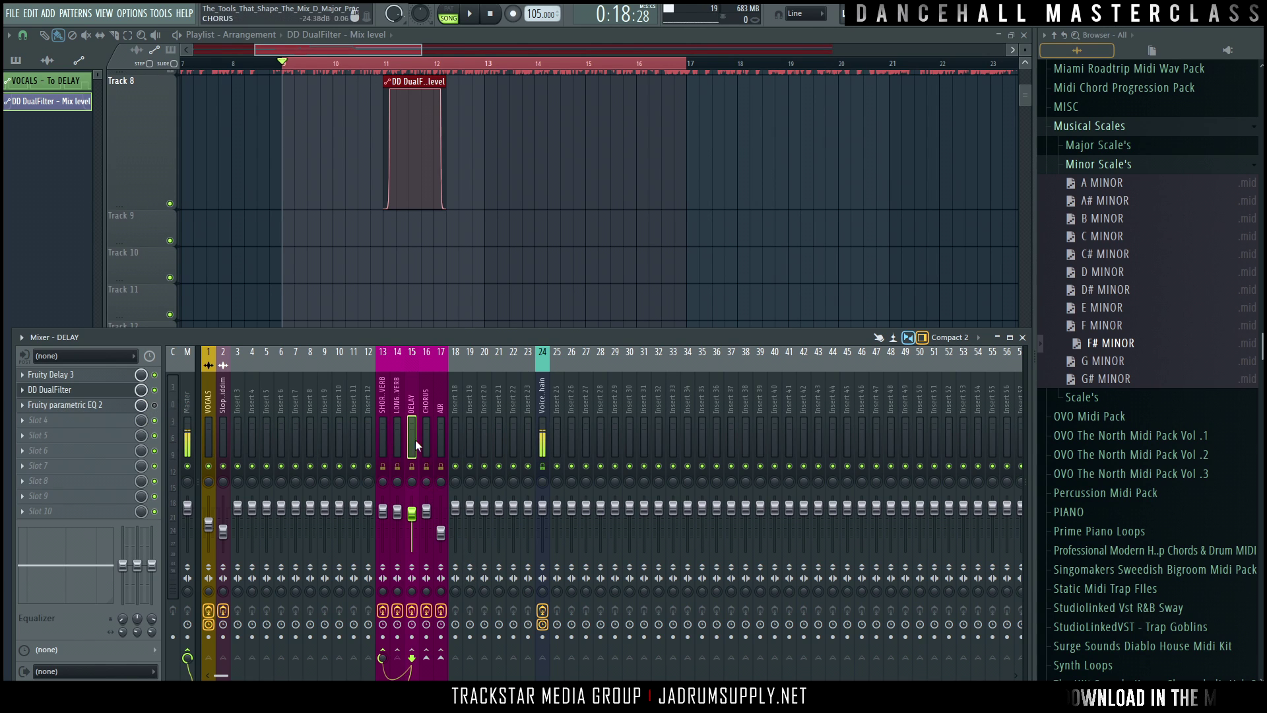
pyautogui.rightClick(380, 660)
pyautogui.click(421, 631)
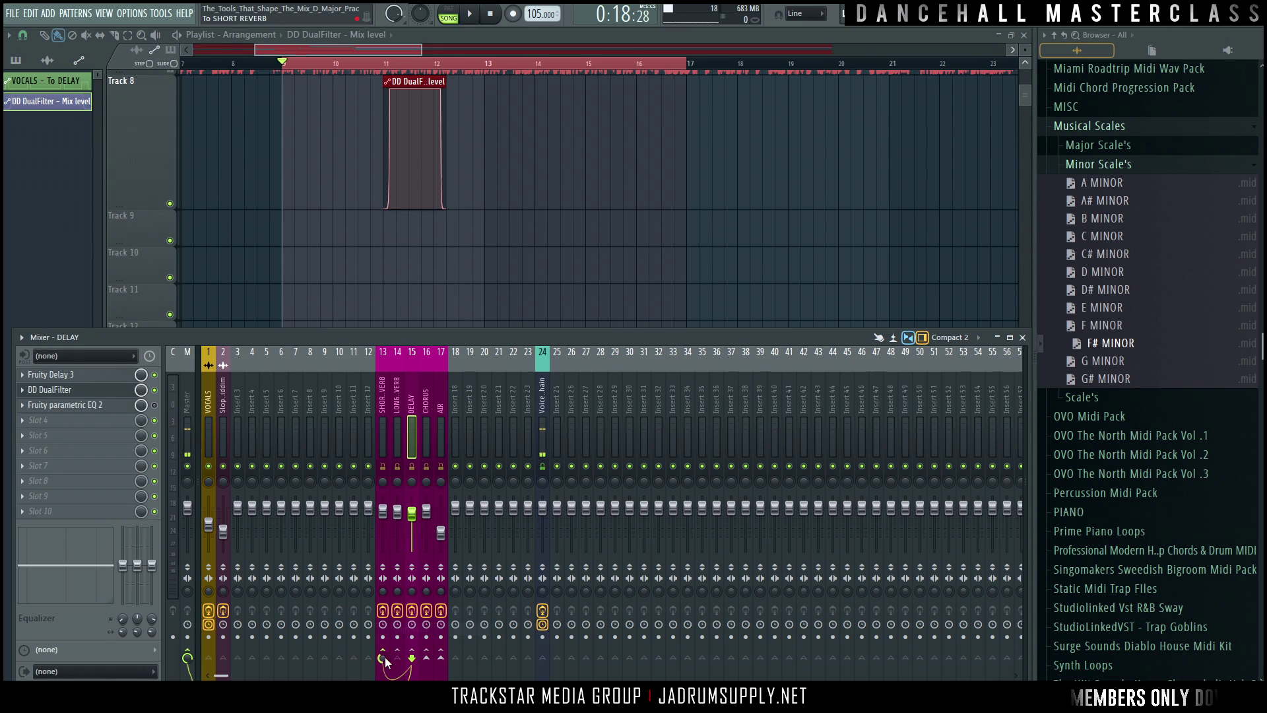
pyautogui.moveTo(383, 657); pyautogui.dragTo(383, 680)
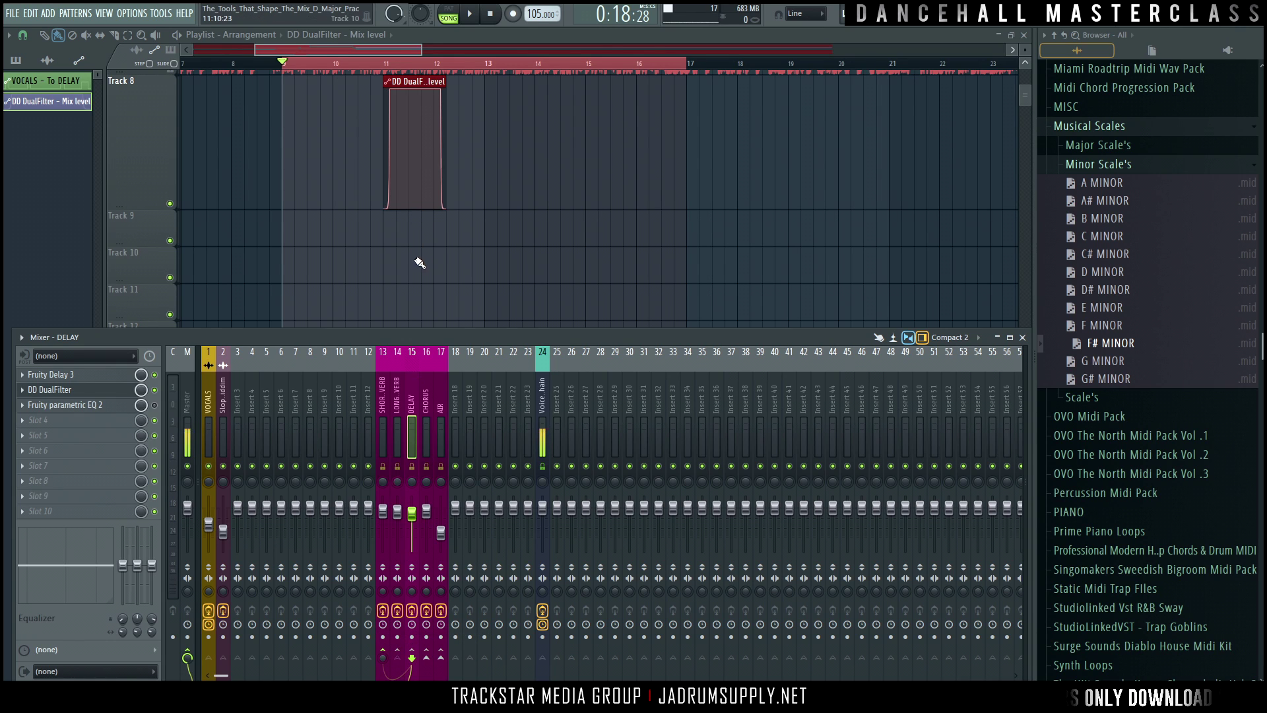
pyautogui.rightClick(383, 660)
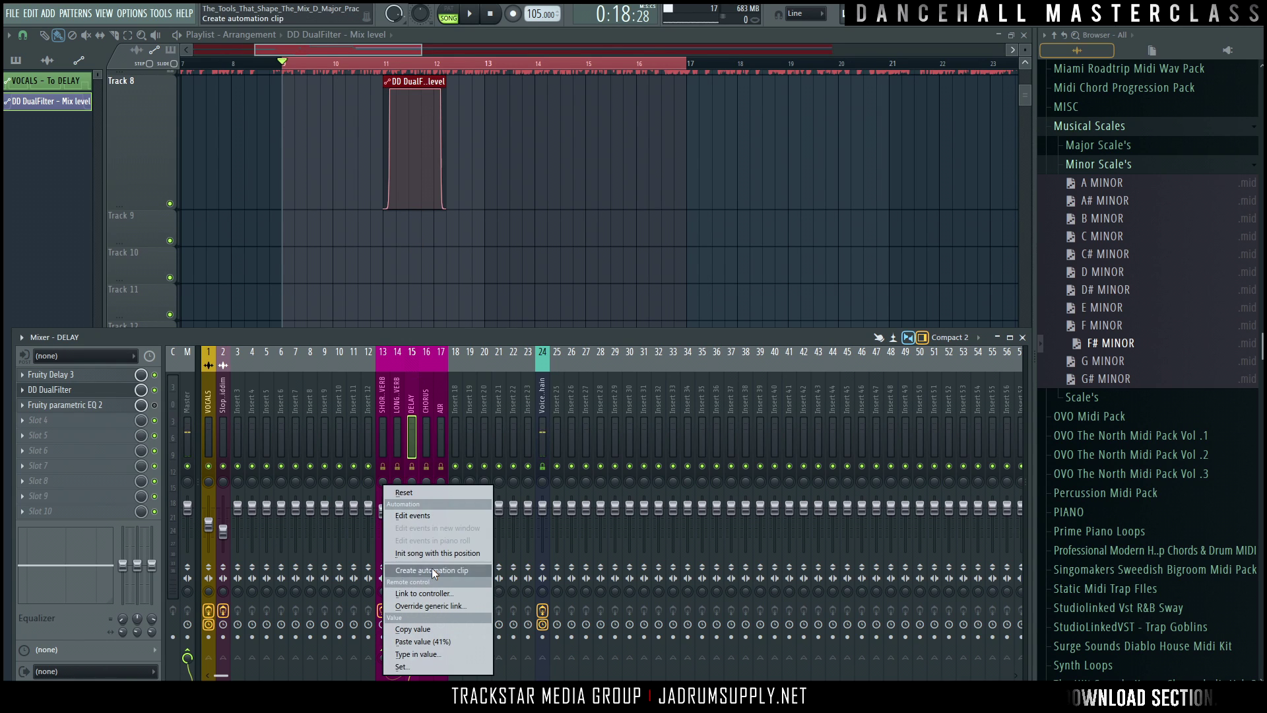
# Step: Create the SHORT REVERB send automation on Track 9, holding 41% only through bars 11–12
pyautogui.click(432, 569)
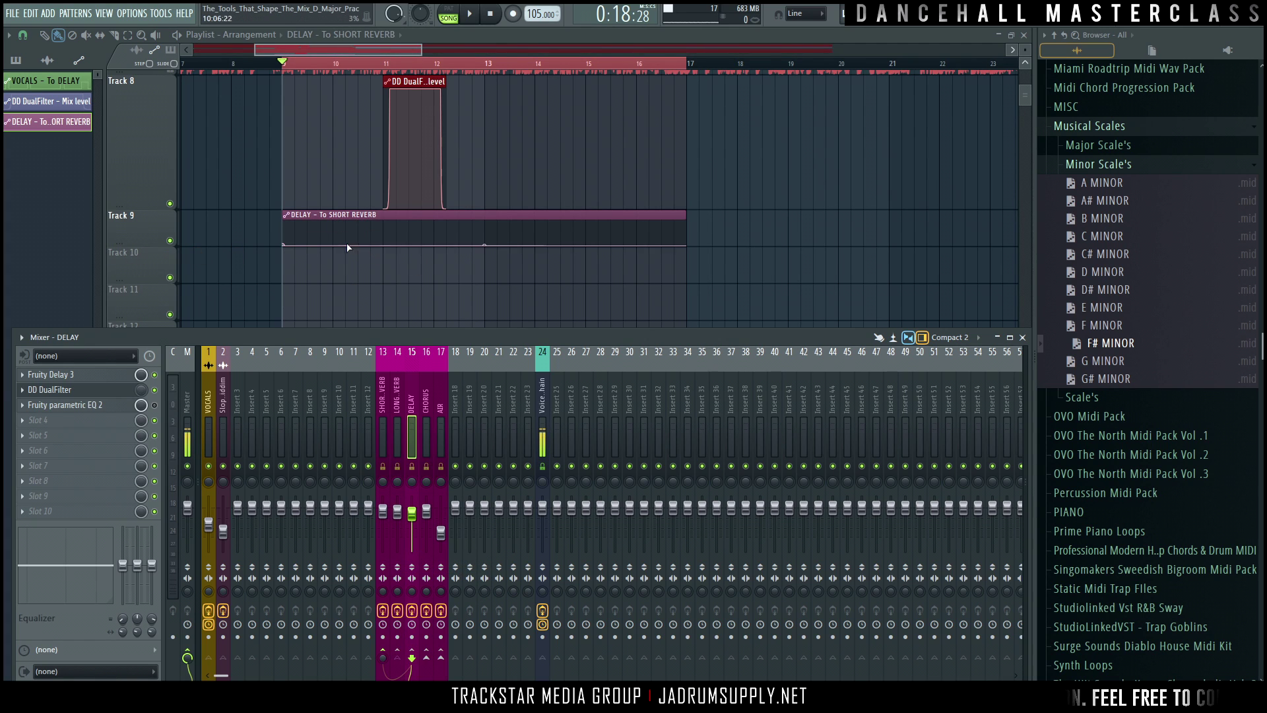
pyautogui.scroll(4, 386, 263)
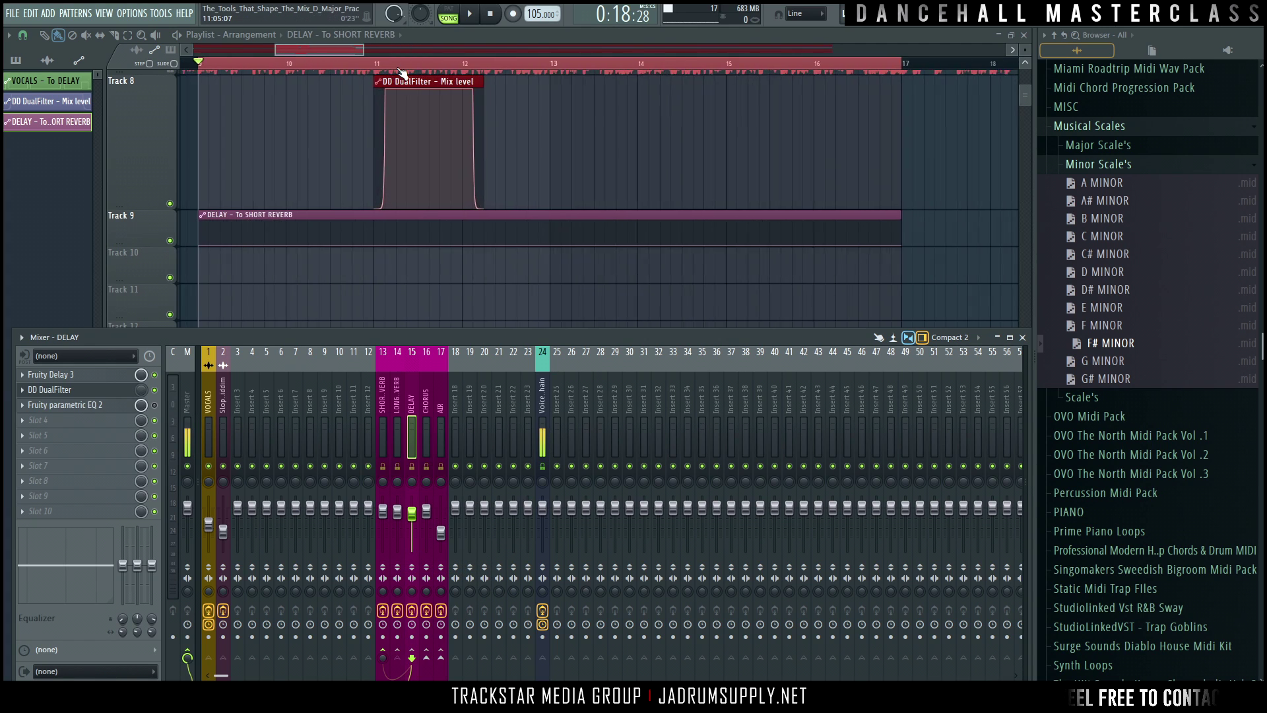
pyautogui.press('F9')
pyautogui.rightClick(367, 236)
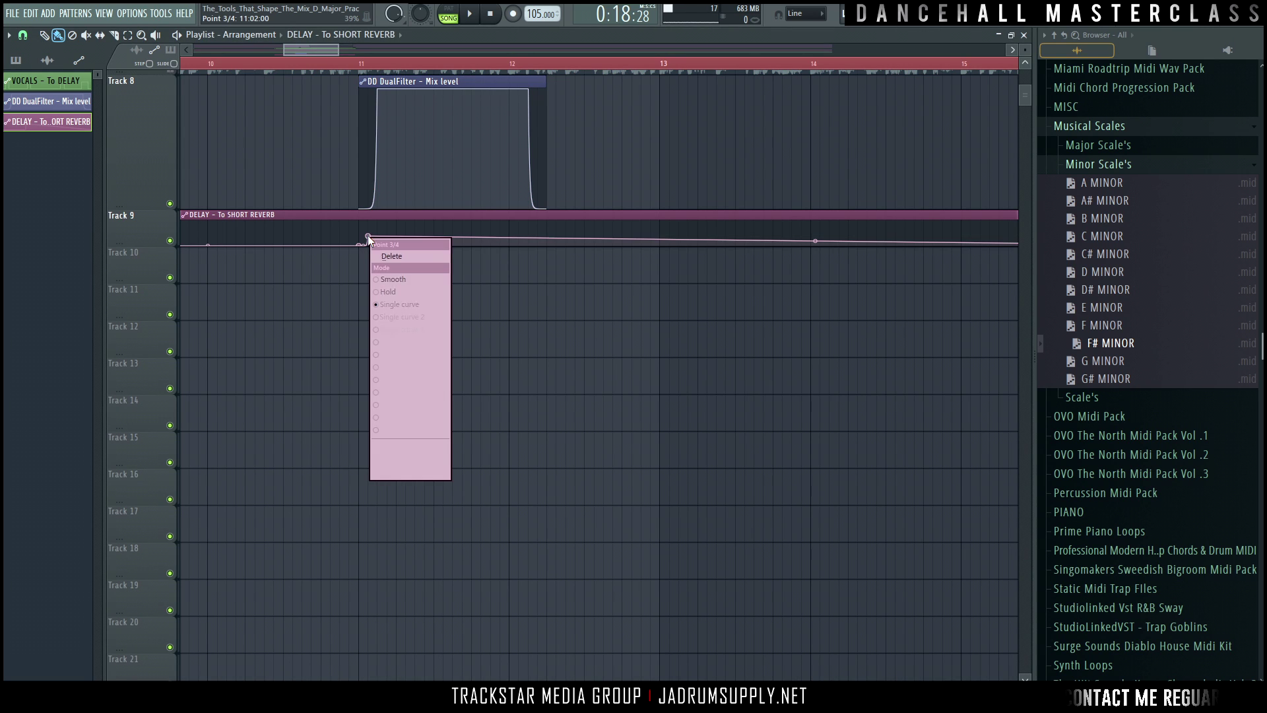
pyautogui.click(407, 458)
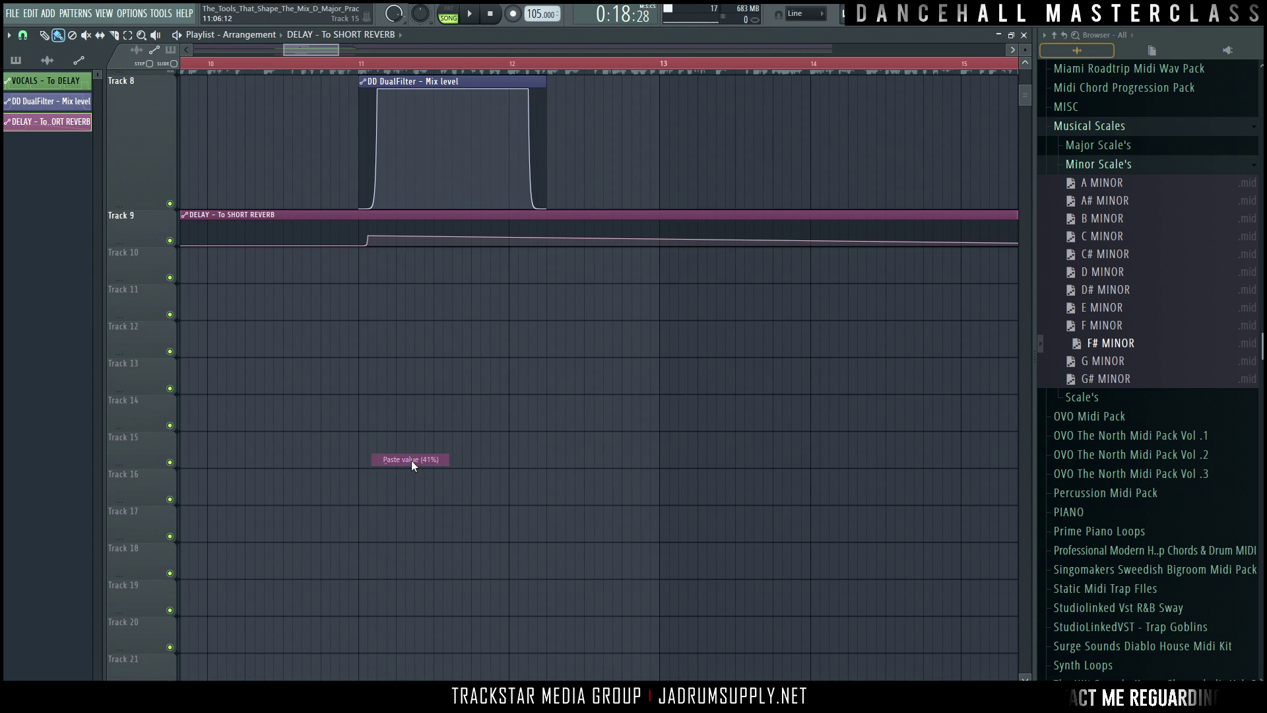
pyautogui.rightClick(535, 239)
pyautogui.click(580, 459)
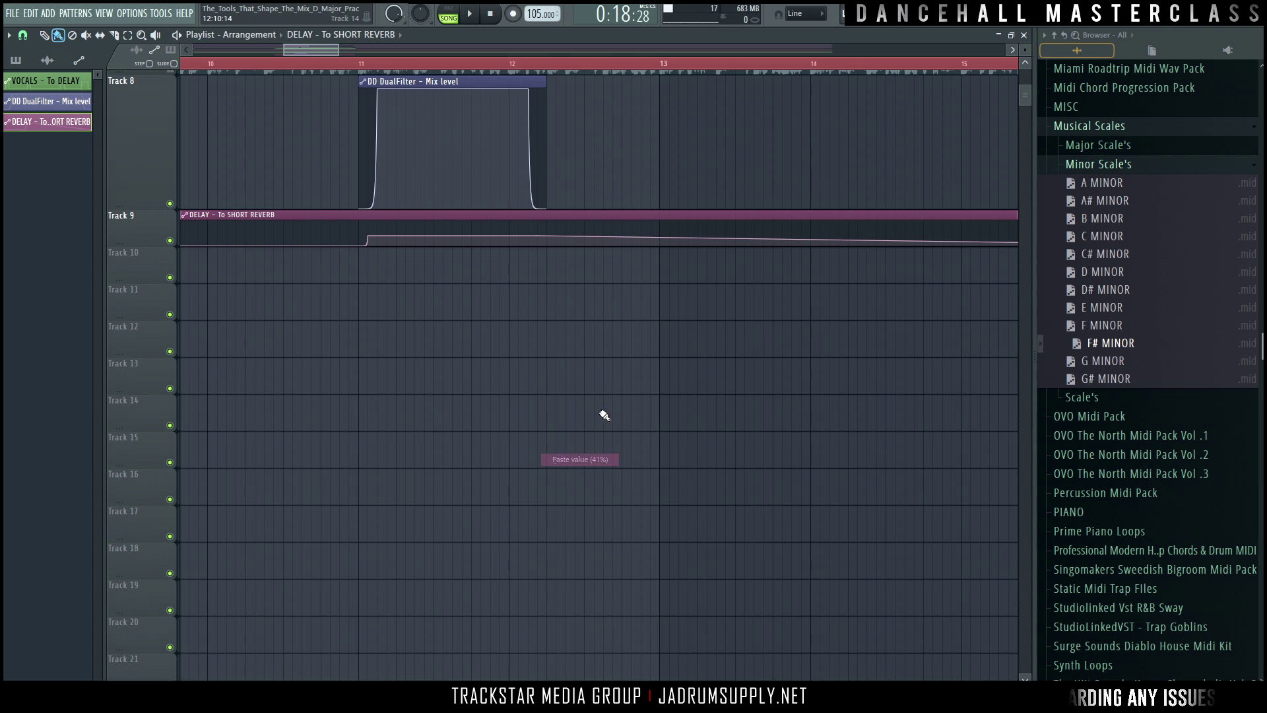
pyautogui.moveTo(546, 237); pyautogui.dragTo(549, 283)
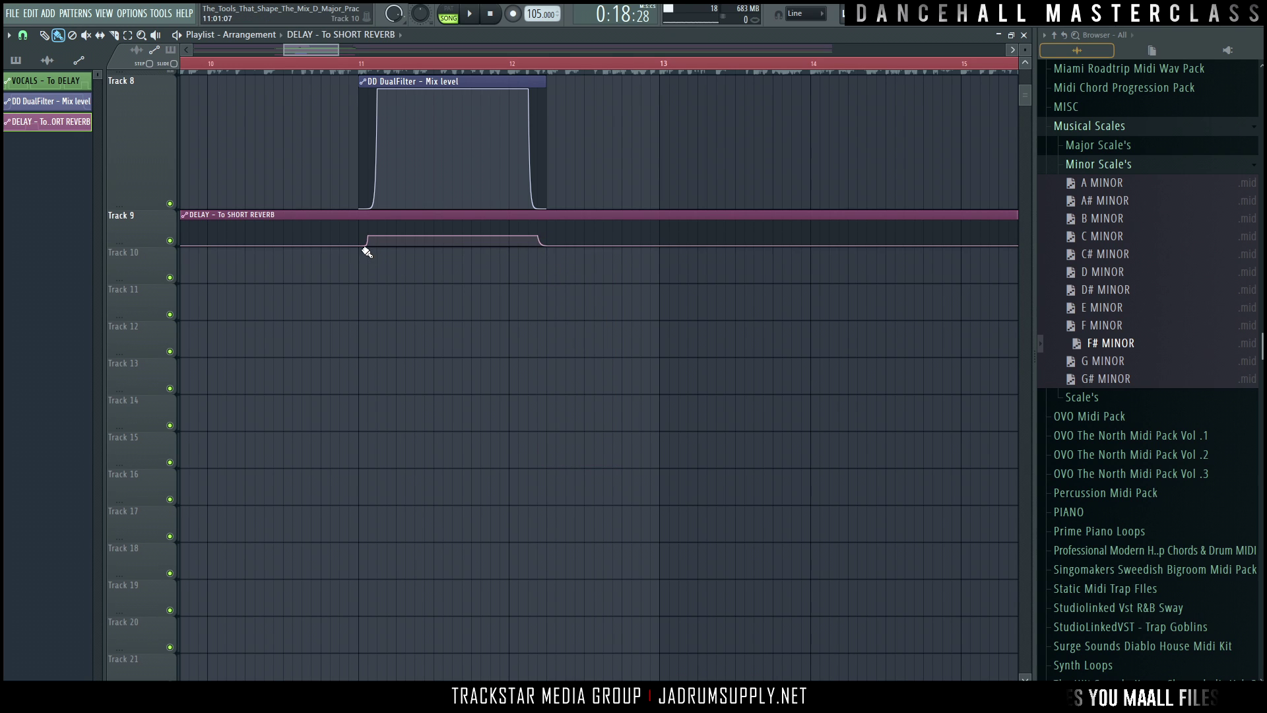
pyautogui.scroll(-5, 385, 66)
# Step: Audition the automated section, restarting from around bar 10.5 while toggling the mixer
pyautogui.press('space')
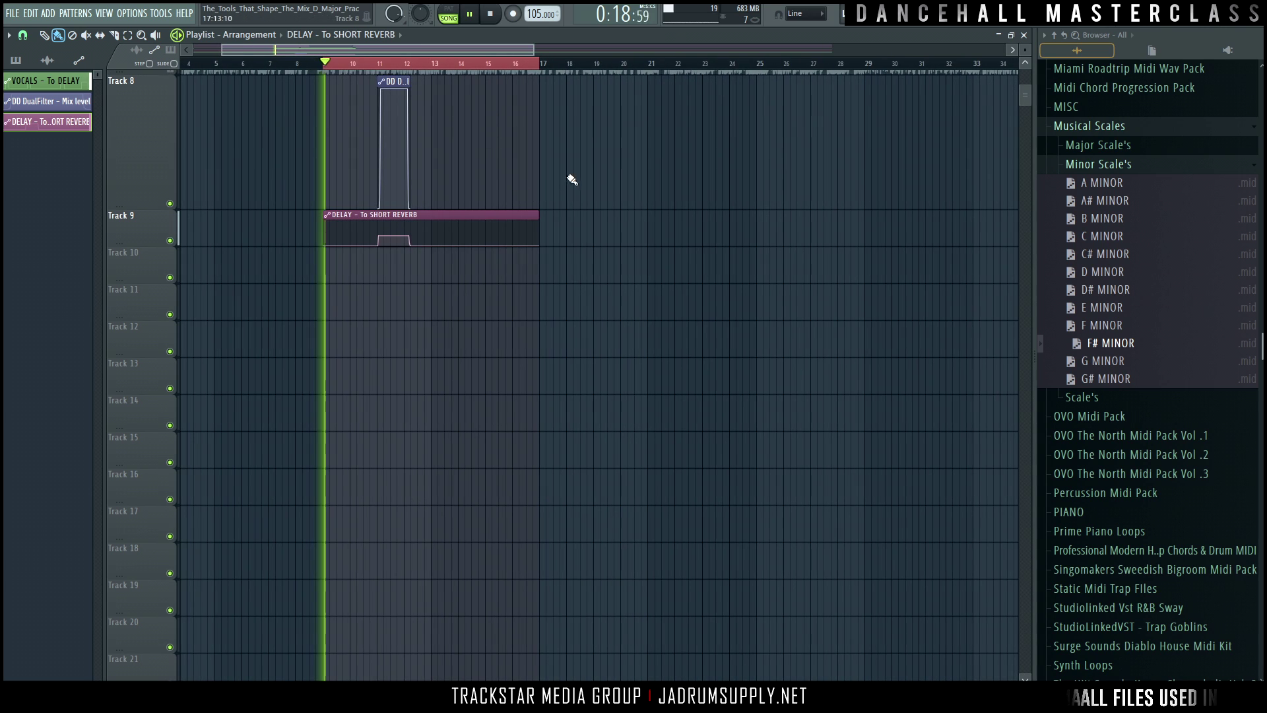
pyautogui.click(885, 13)
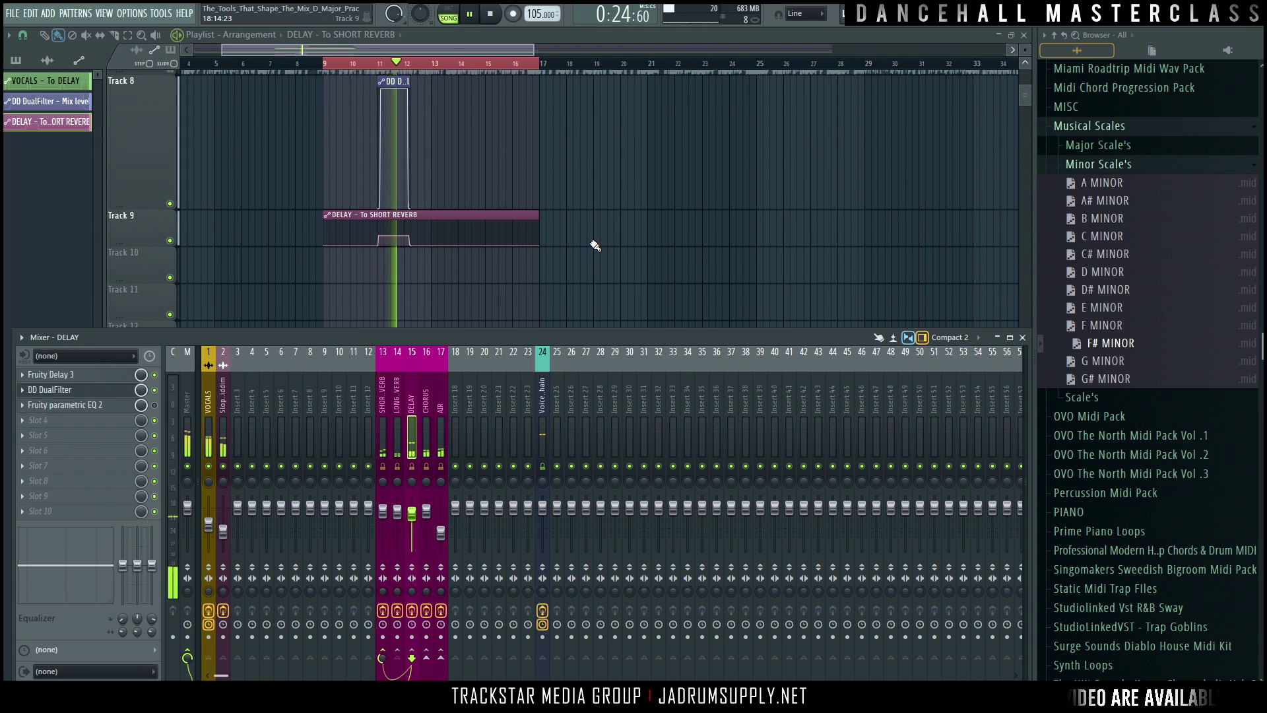
pyautogui.press('space')
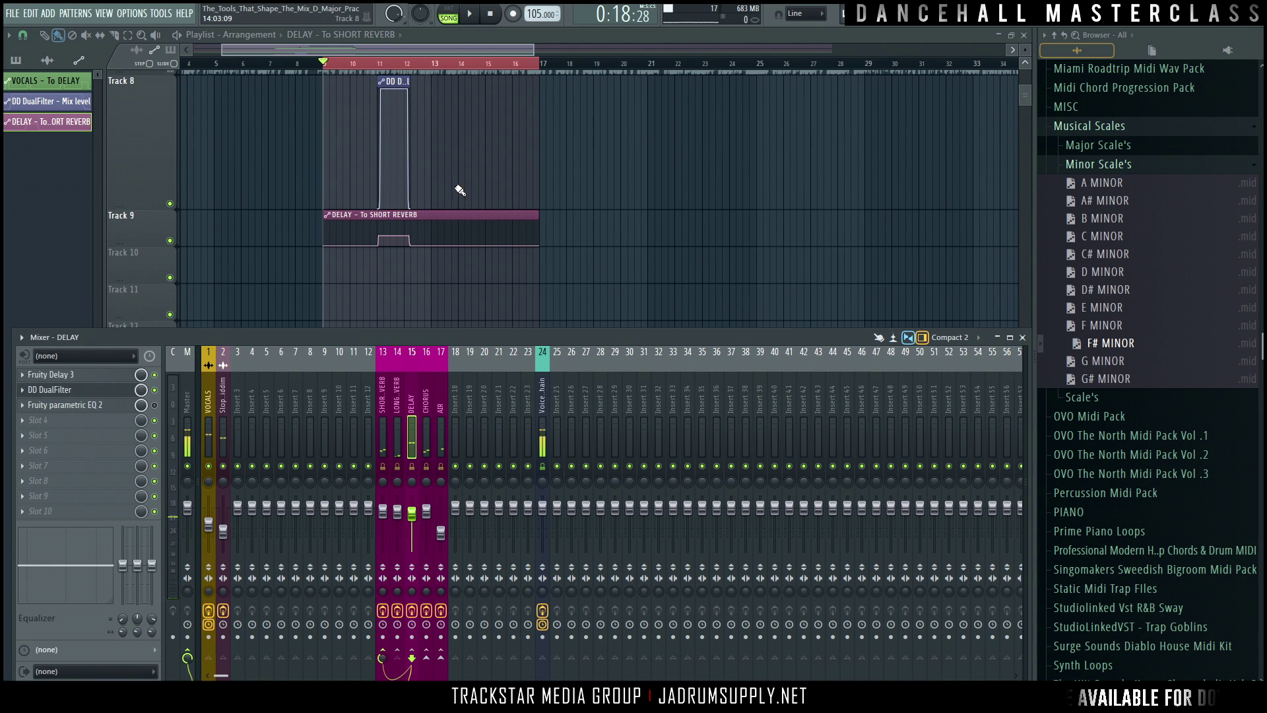
pyautogui.click(366, 64)
pyautogui.press('space')
pyautogui.press('F9')
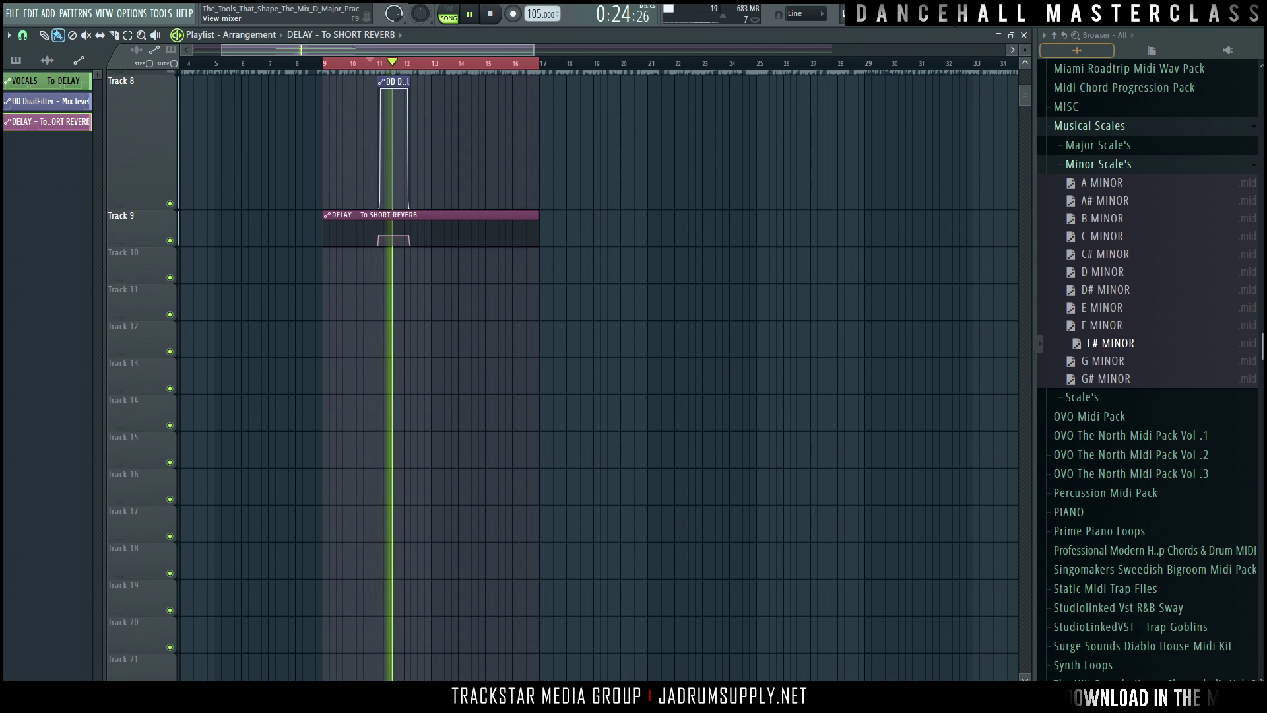
pyautogui.press('F9')
pyautogui.press('space')
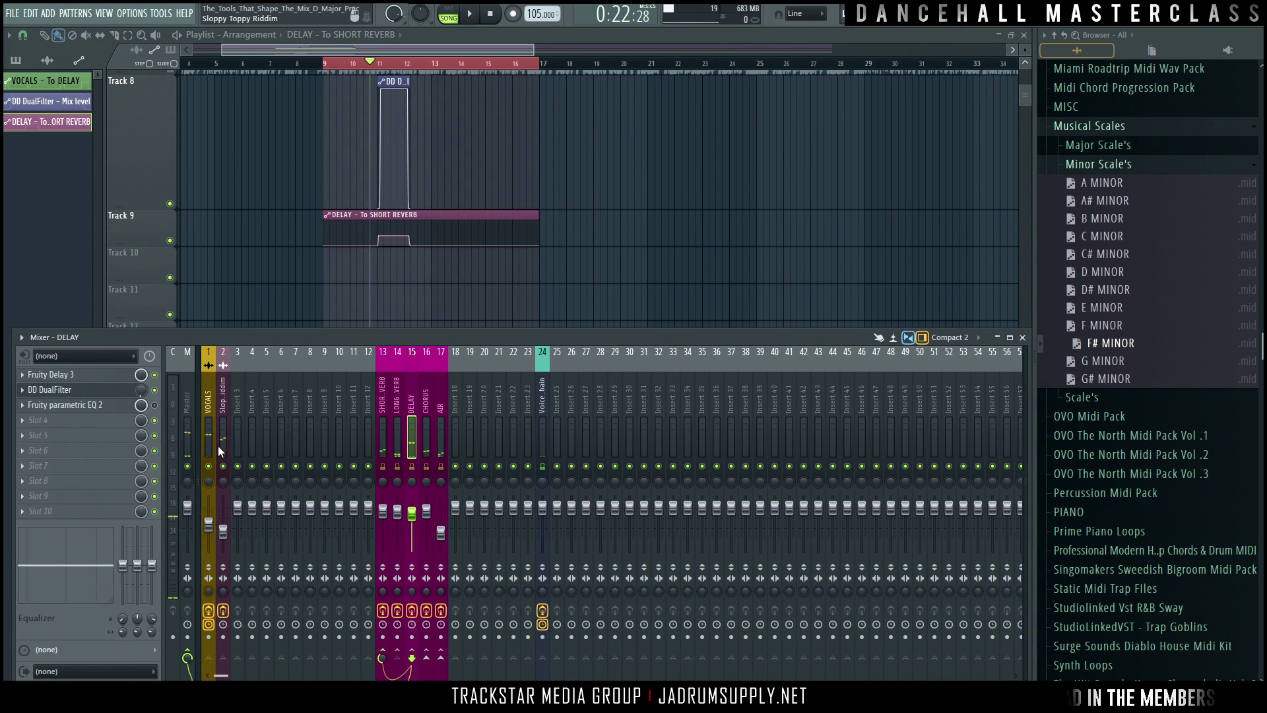
# Step: Select the Sloppy Toppy Riddim channel in the mixer and play briefly
pyautogui.click(221, 450)
pyautogui.press('space')
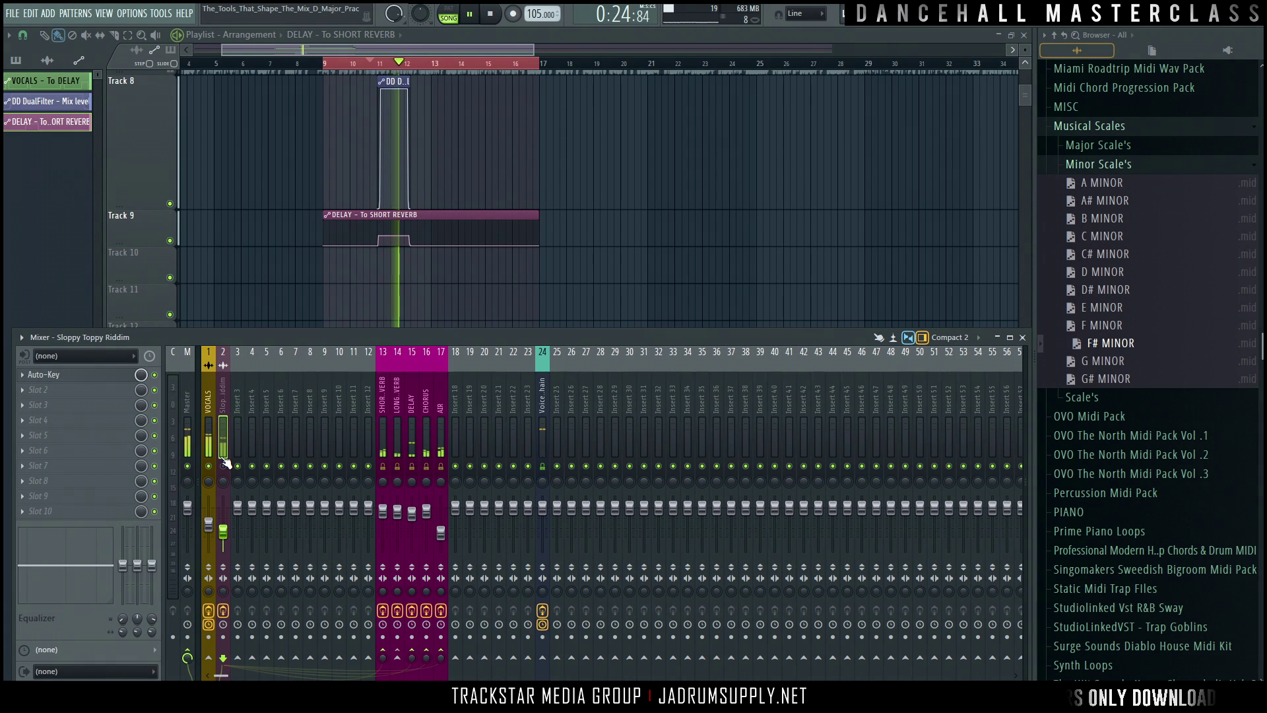
pyautogui.press('space')
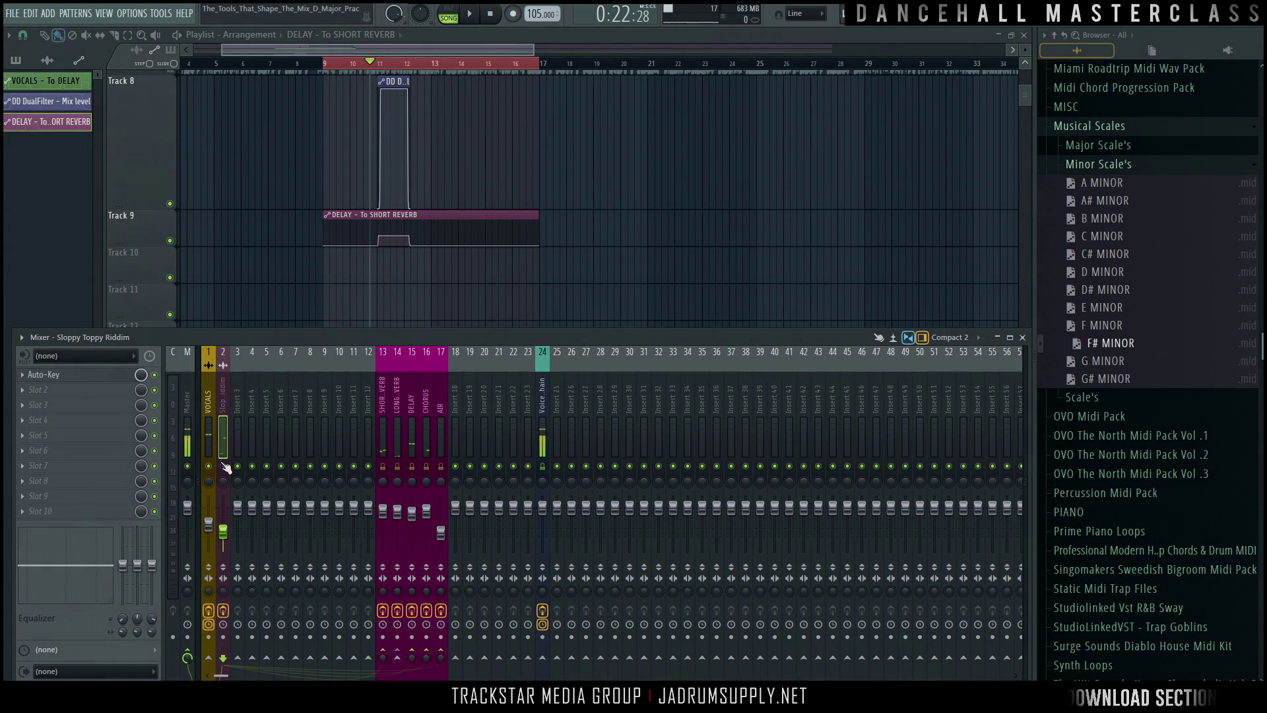